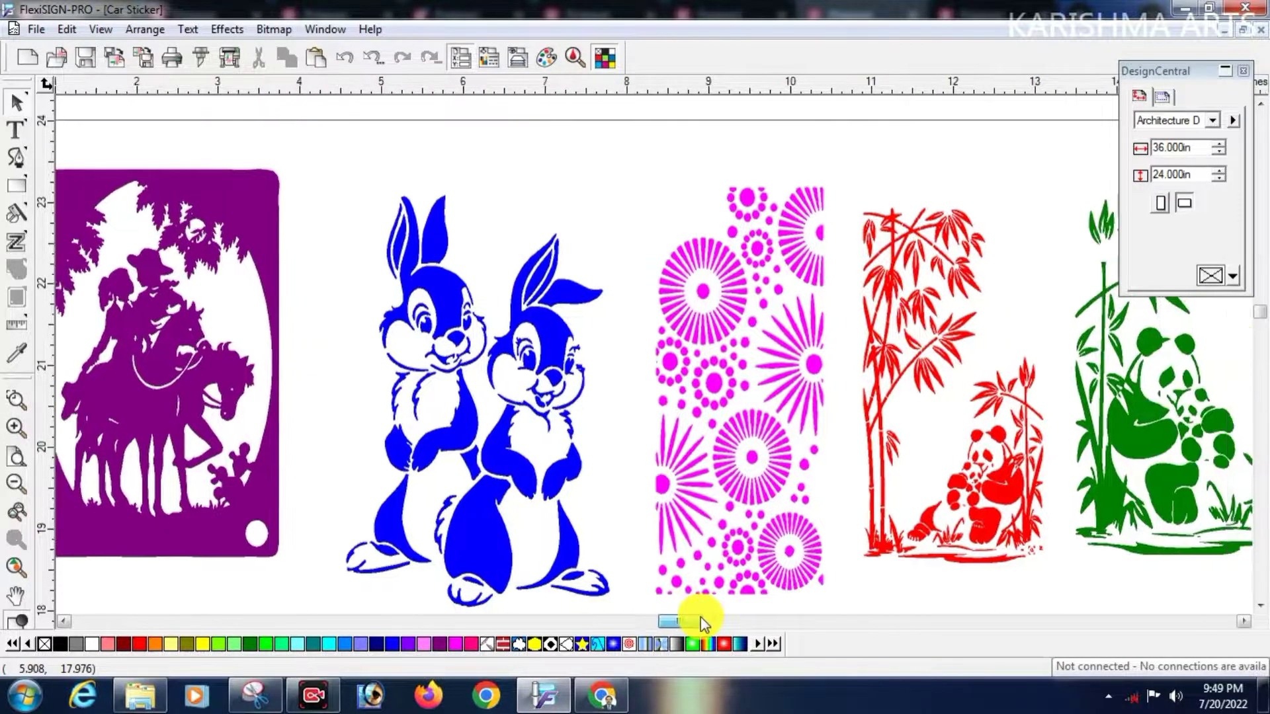
- Move the blue rabbits and the magenta starburst panel slightly up and to the left on the page
{"action": "left_click", "coordinate": [555, 361]}
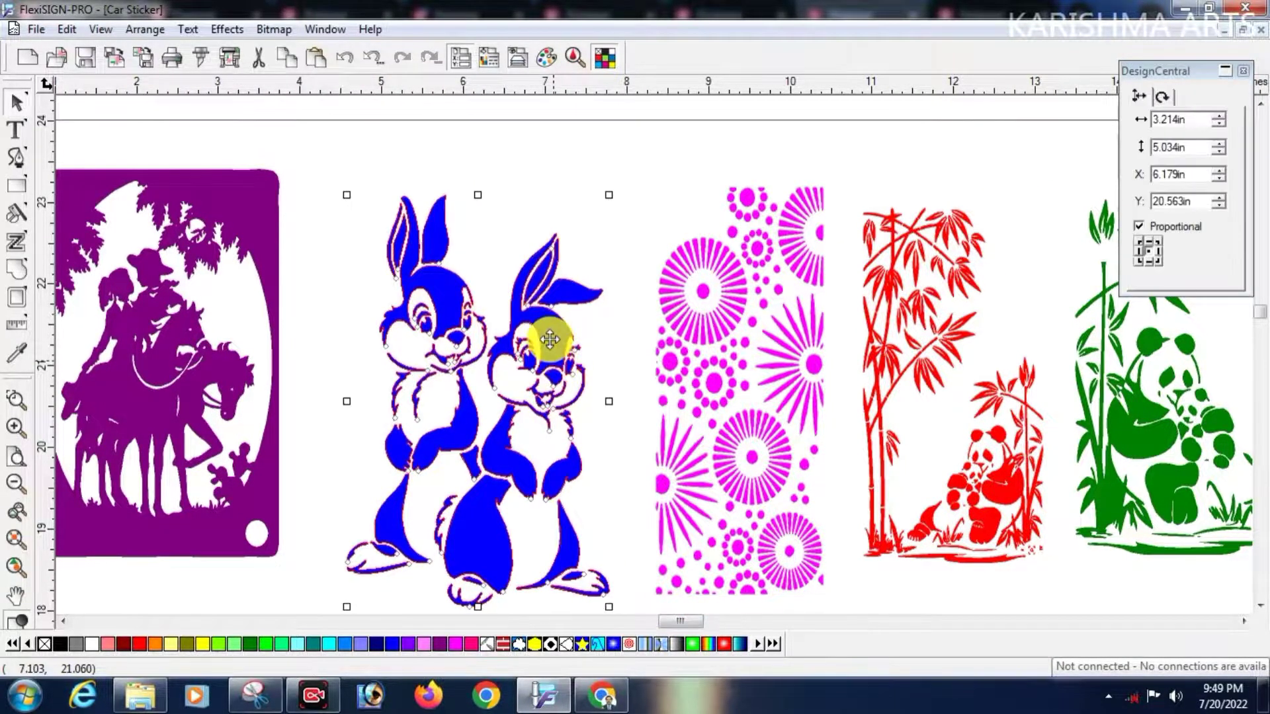
{"action": "left_click_drag", "start_coordinate": [549, 340], "coordinate": [542, 307]}
{"action": "left_click_drag", "start_coordinate": [681, 624], "coordinate": [693, 624]}
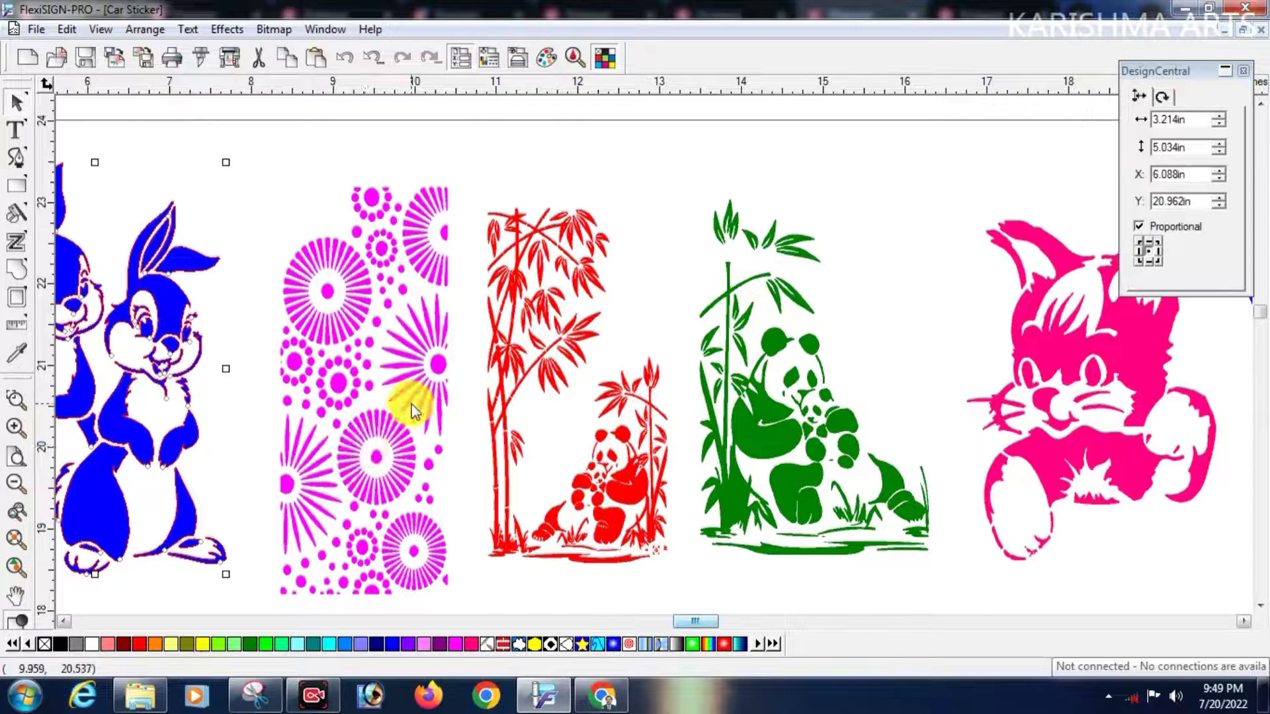
{"action": "left_click", "coordinate": [392, 461]}
{"action": "left_click_drag", "start_coordinate": [392, 453], "coordinate": [371, 440]}
- Recolor the starburst panel red and the red bamboo-and-panda design blue
{"action": "left_click", "coordinate": [138, 647]}
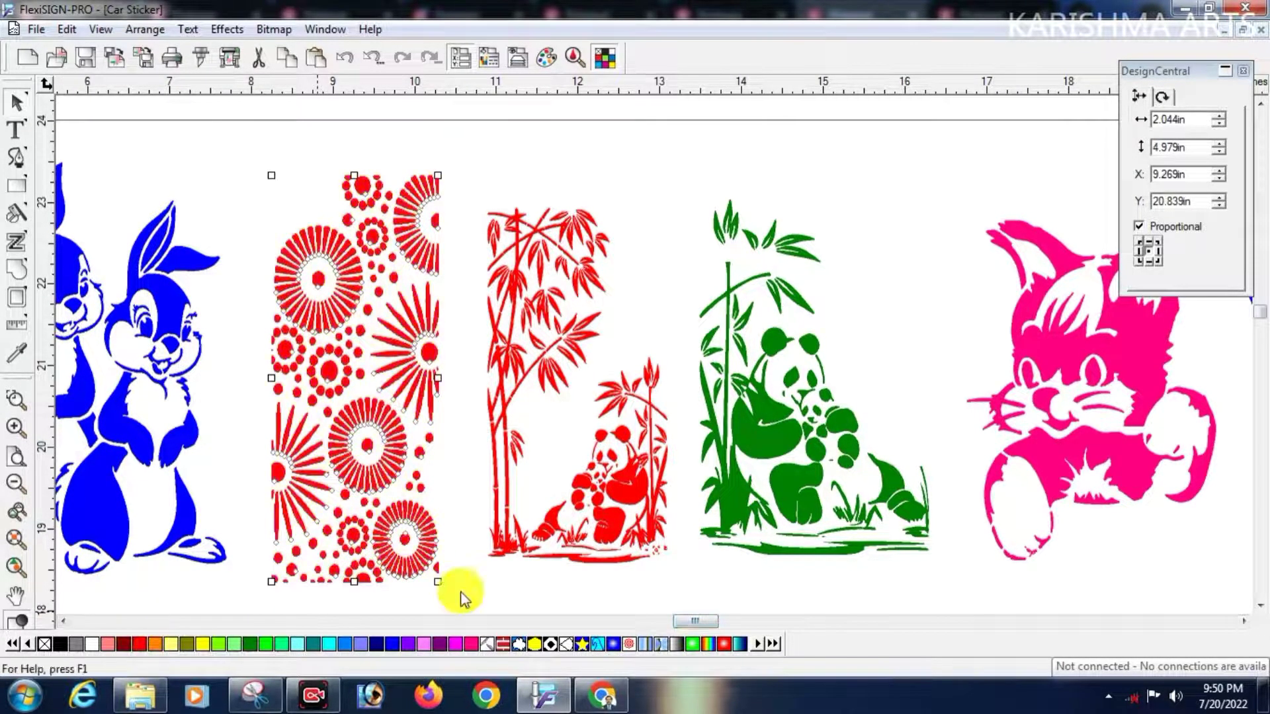
{"action": "left_click", "coordinate": [593, 498]}
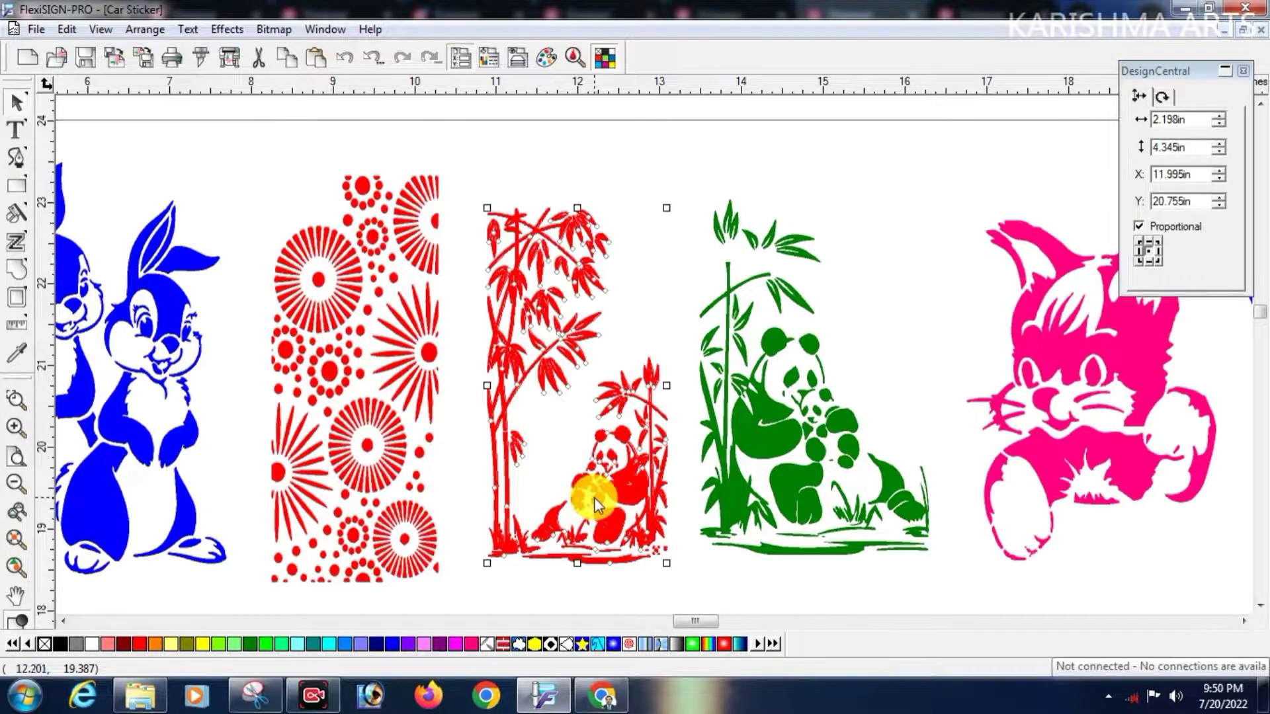
{"action": "left_click", "coordinate": [472, 645]}
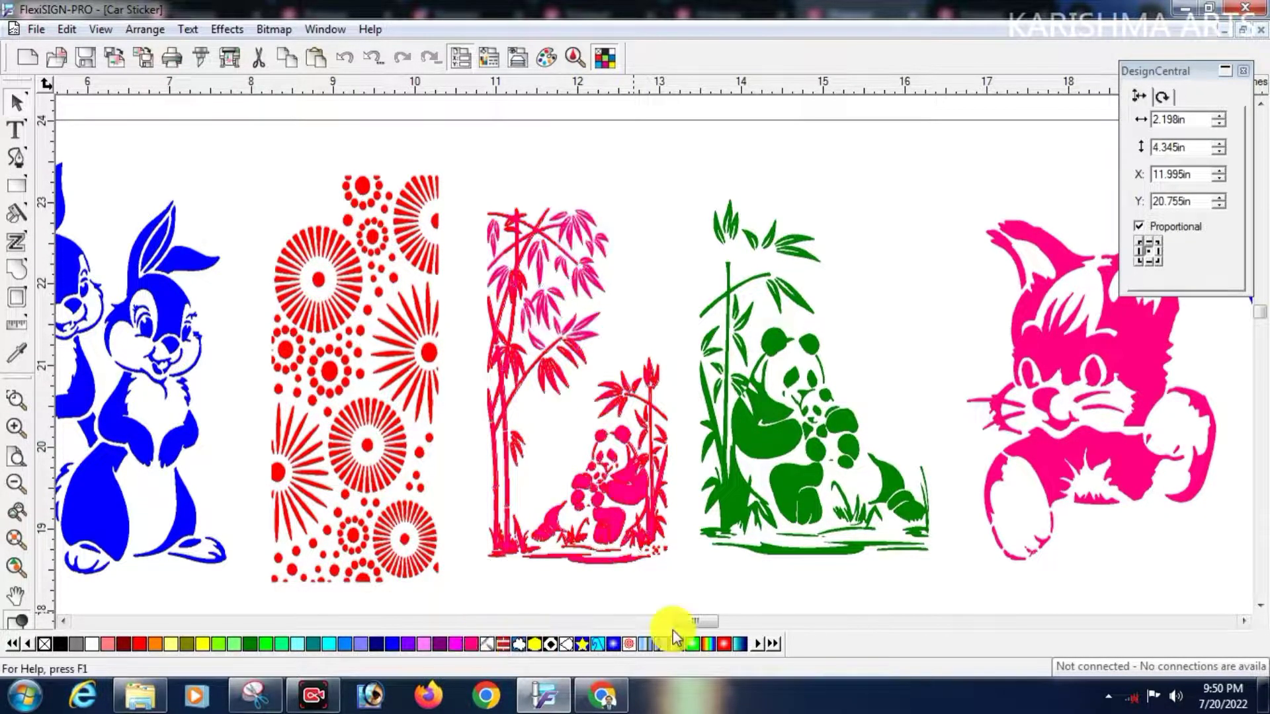
{"action": "left_click", "coordinate": [431, 646]}
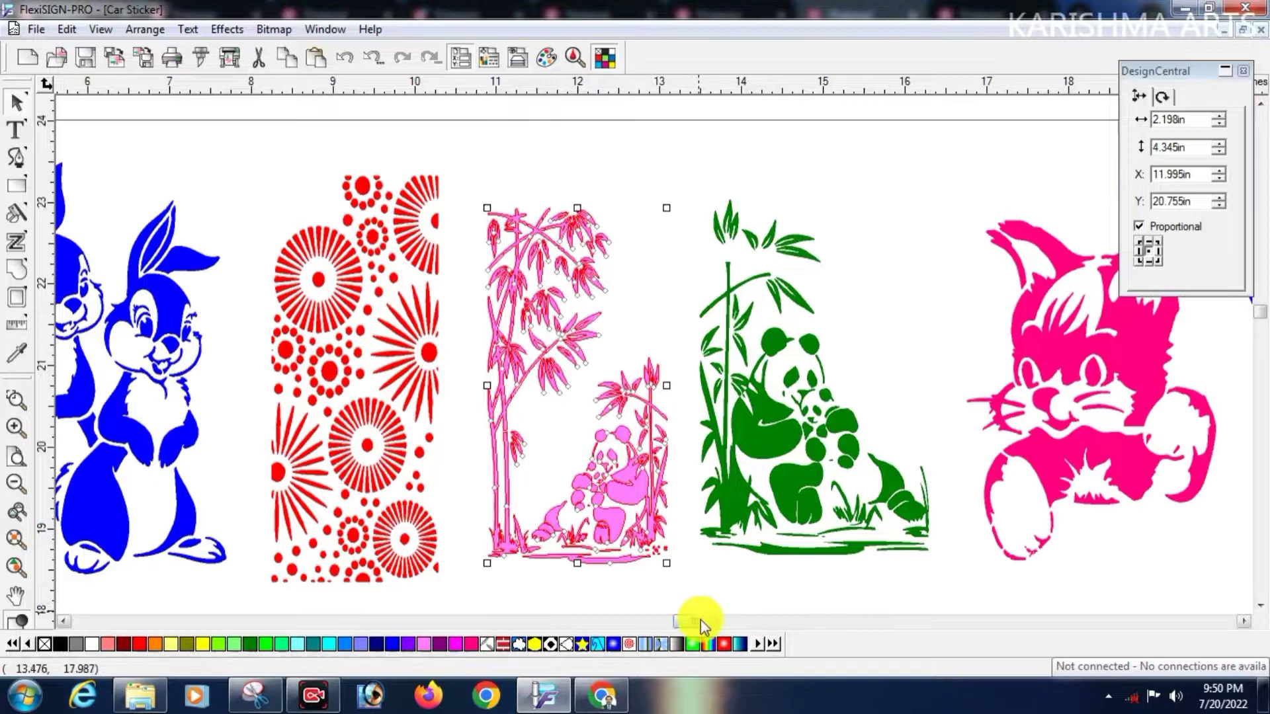
{"action": "left_click", "coordinate": [380, 645]}
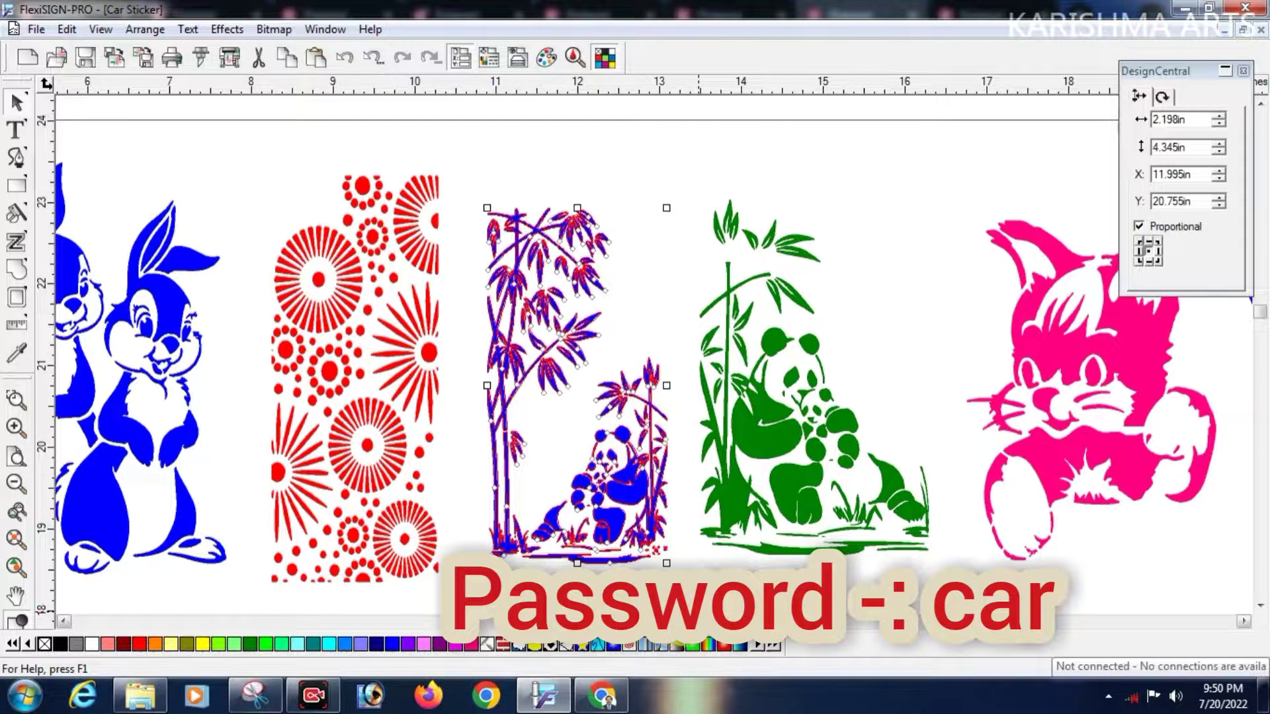
- Group all pieces of the green bamboo-and-panda design and move it slightly to the right
{"action": "scroll", "coordinate": [699, 619], "scroll_direction": "right", "scroll_amount": 5}
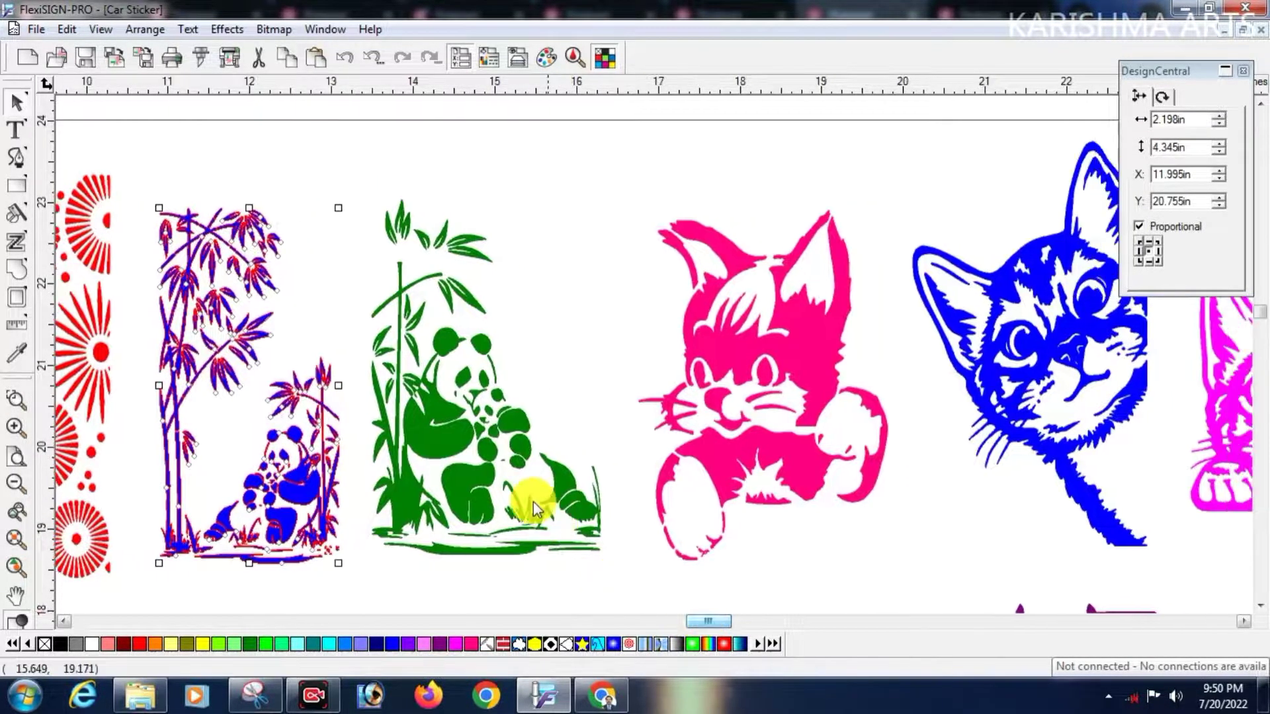
{"action": "left_click", "coordinate": [522, 441]}
{"action": "left_click_drag", "start_coordinate": [370, 186], "coordinate": [612, 568]}
{"action": "right_click", "coordinate": [515, 444]}
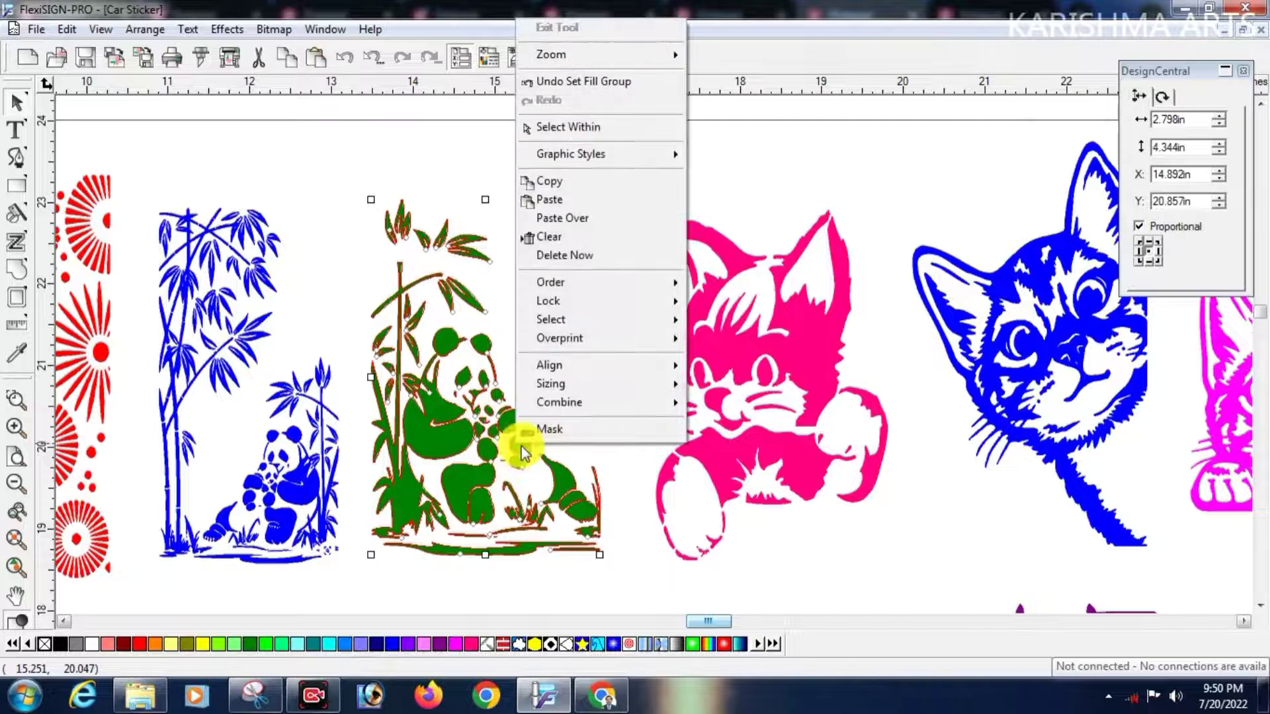
{"action": "mouse_move", "coordinate": [632, 404]}
{"action": "left_click", "coordinate": [724, 403]}
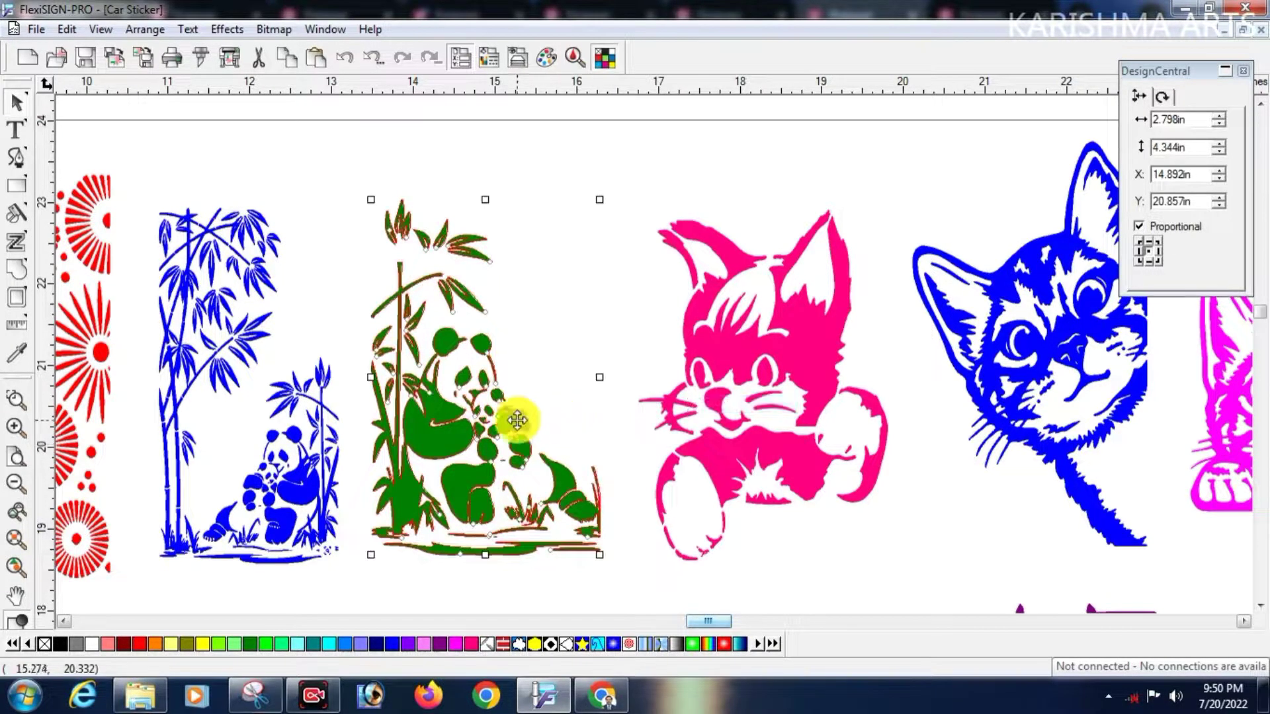
{"action": "left_click_drag", "start_coordinate": [516, 419], "coordinate": [538, 420]}
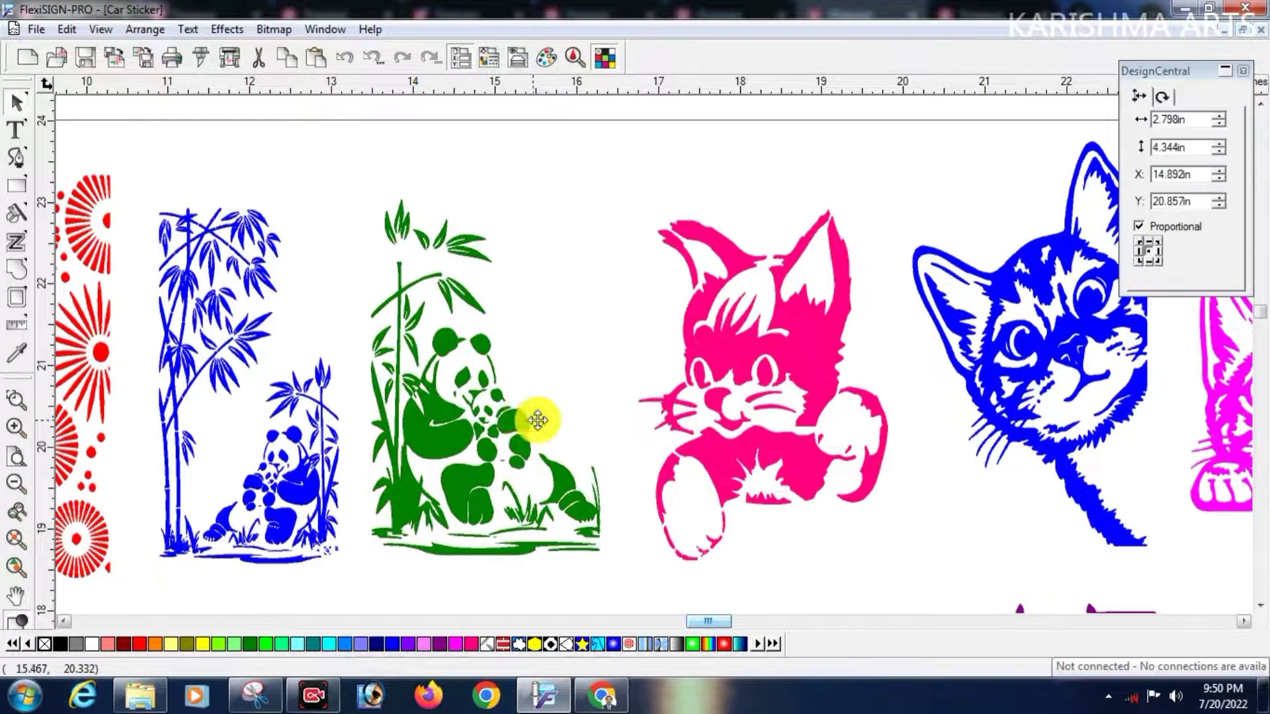
- Recolor the pink kitten with the raised paw magenta and the tilted blue cat face navy blue
{"action": "left_click", "coordinate": [792, 485]}
{"action": "left_click", "coordinate": [461, 646]}
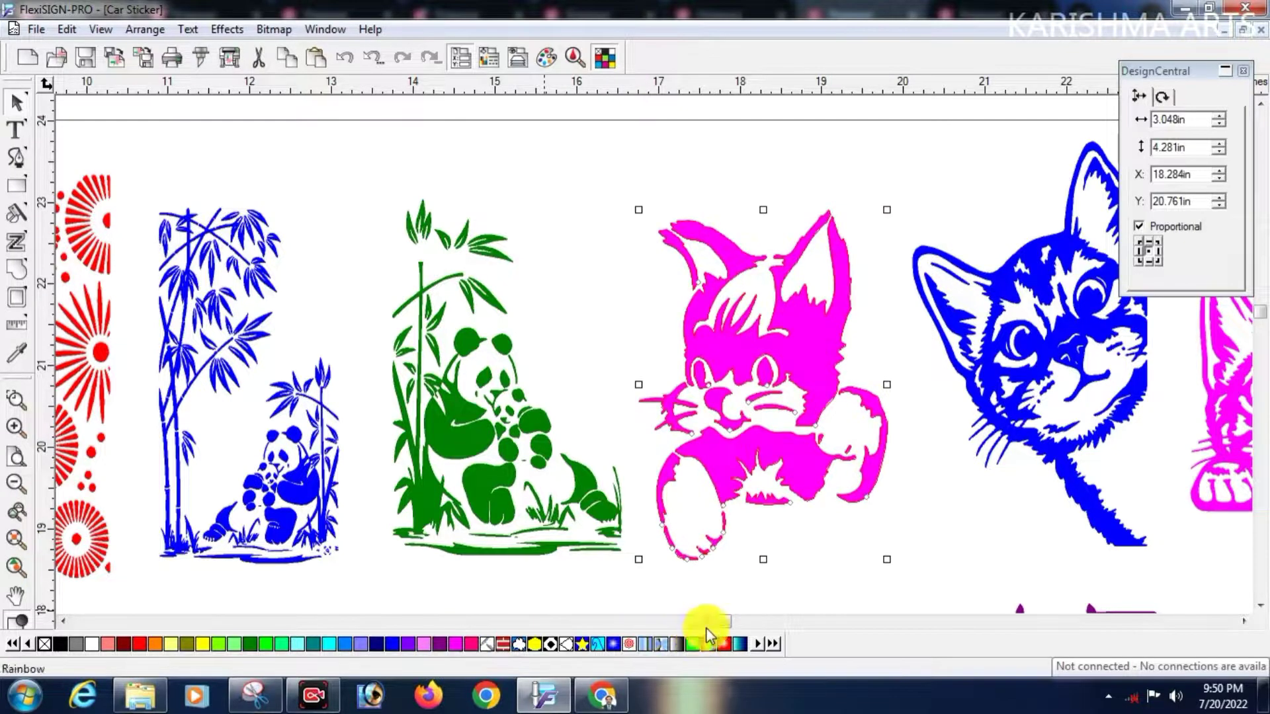
{"action": "left_click_drag", "start_coordinate": [713, 623], "coordinate": [727, 621]}
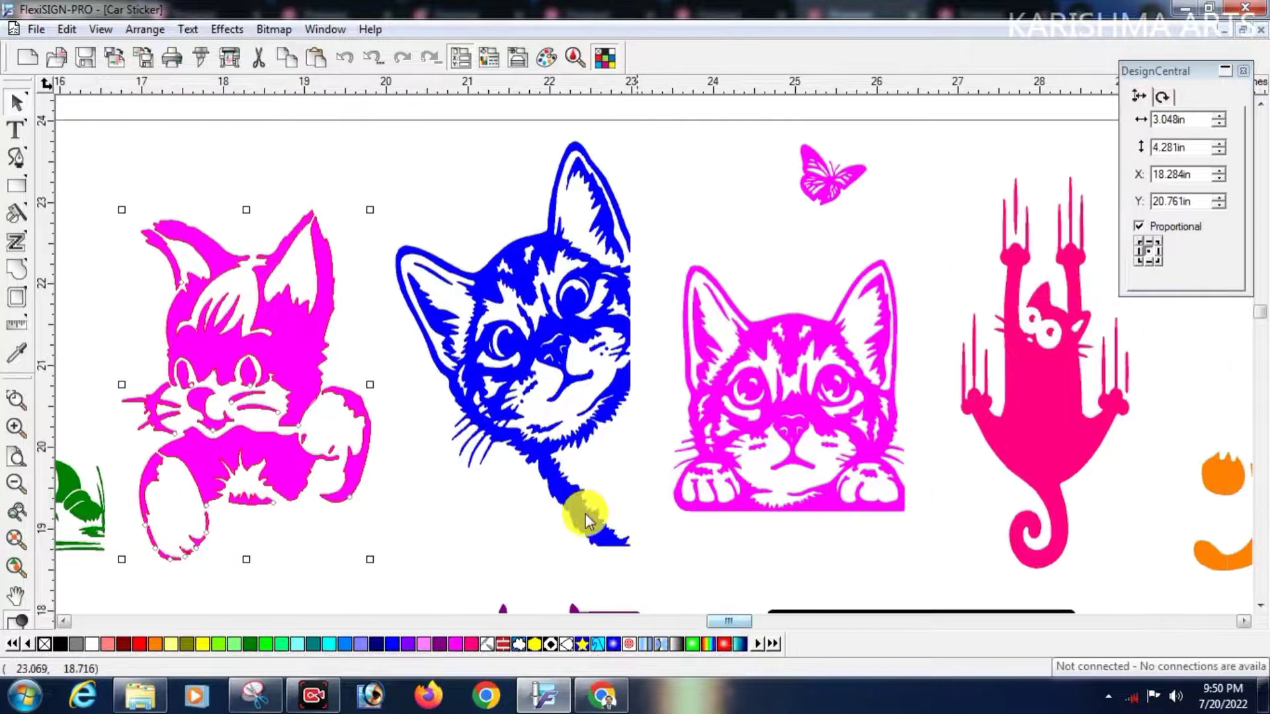
{"action": "left_click", "coordinate": [494, 397]}
{"action": "left_click", "coordinate": [378, 643]}
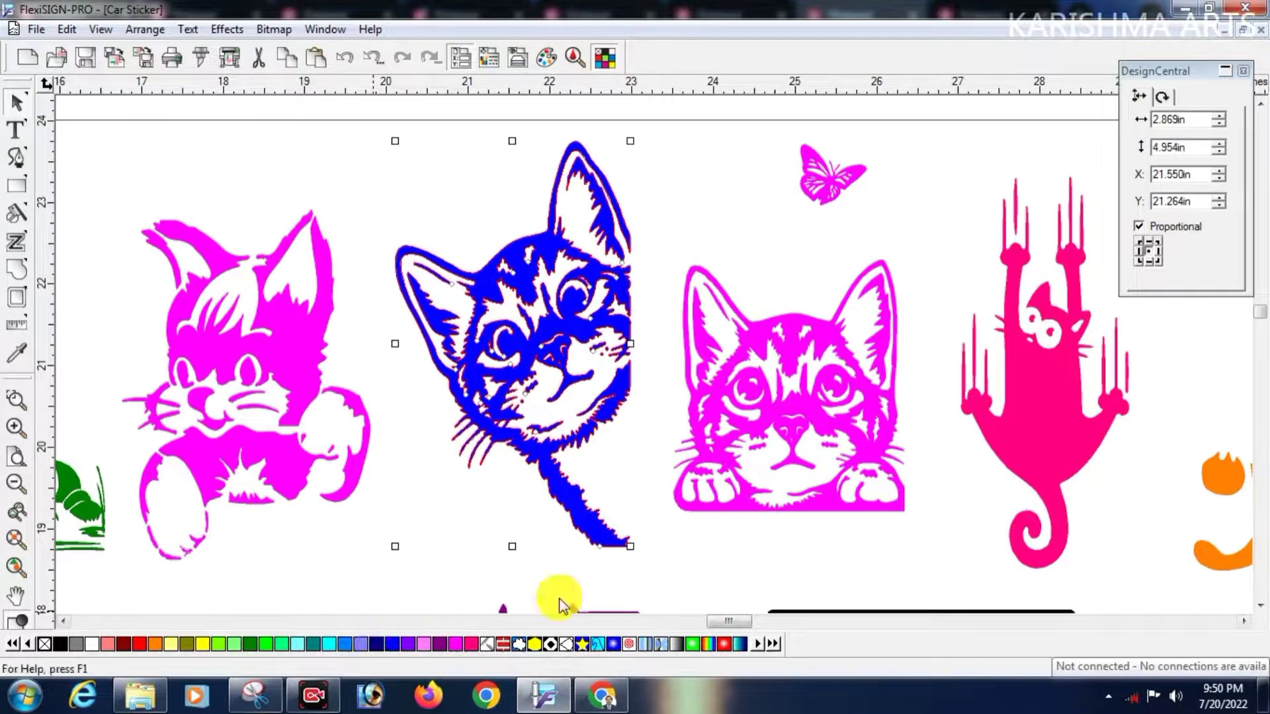
- Recolor the magenta peeking kitten and its butterfly hot pink, leaving nothing selected
{"action": "left_click", "coordinate": [755, 464]}
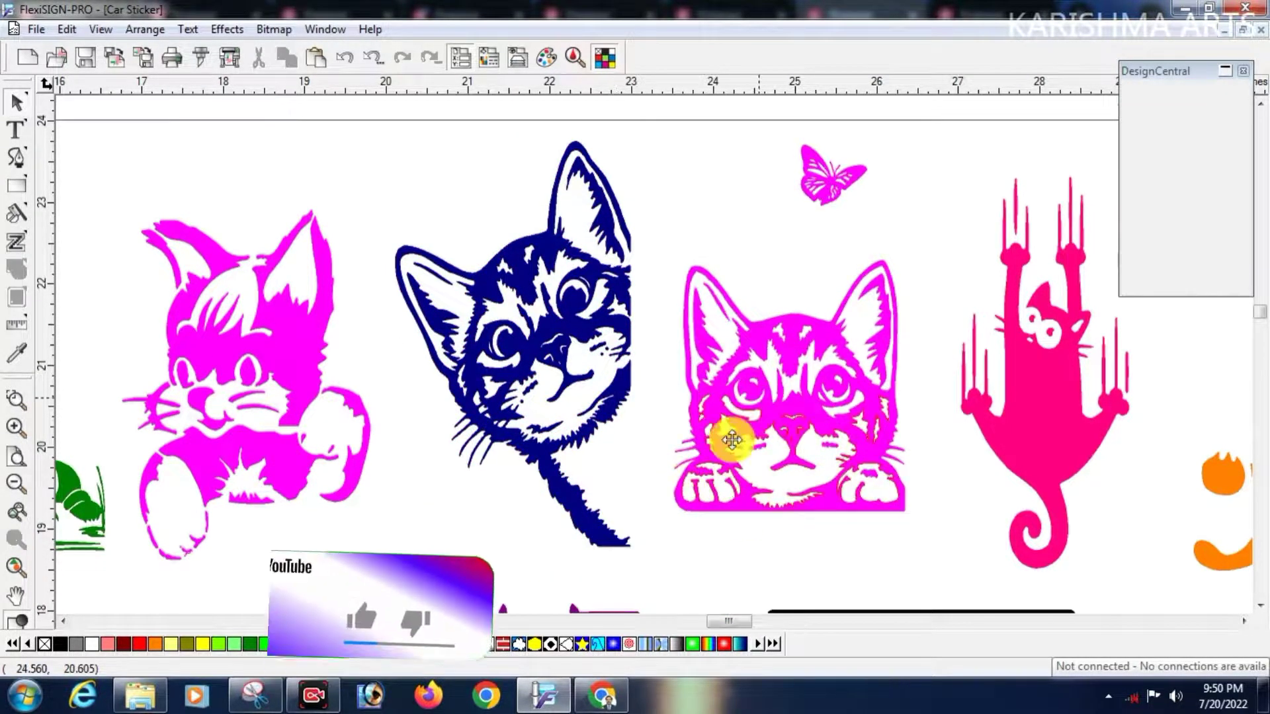
{"action": "left_click", "coordinate": [473, 644]}
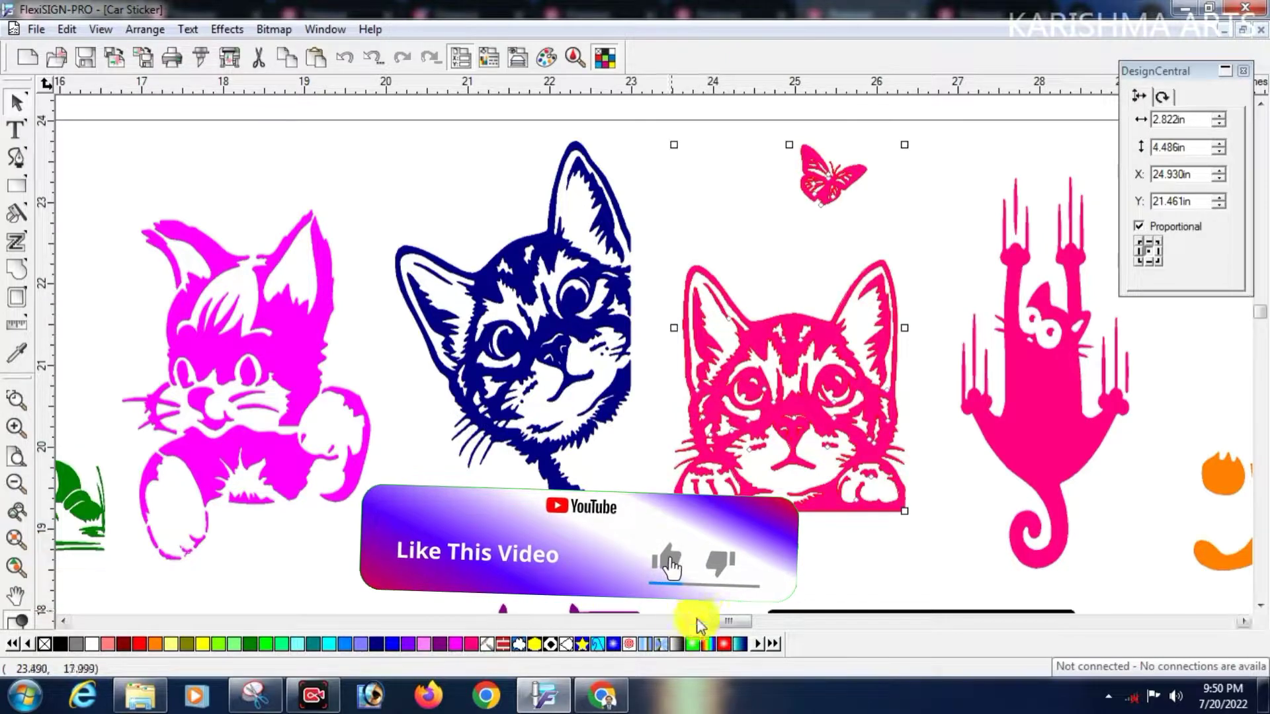
{"action": "left_click_drag", "start_coordinate": [727, 621], "coordinate": [732, 621]}
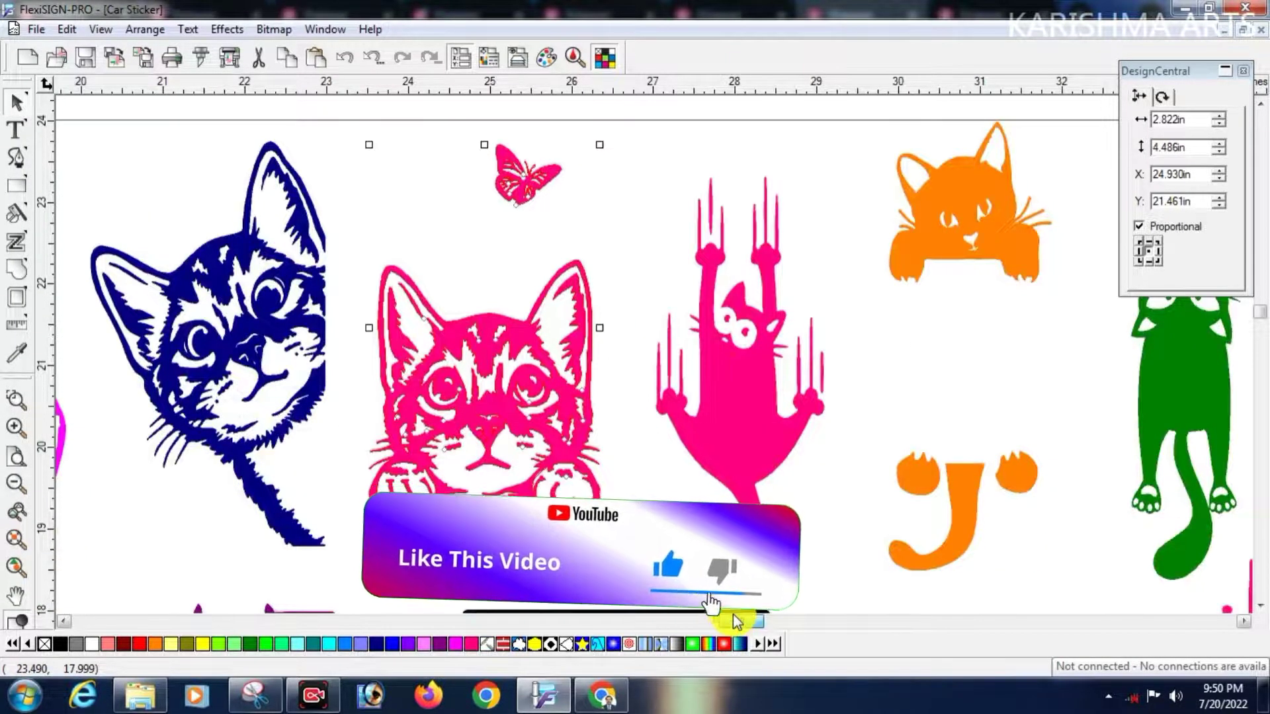
{"action": "left_click", "coordinate": [595, 581]}
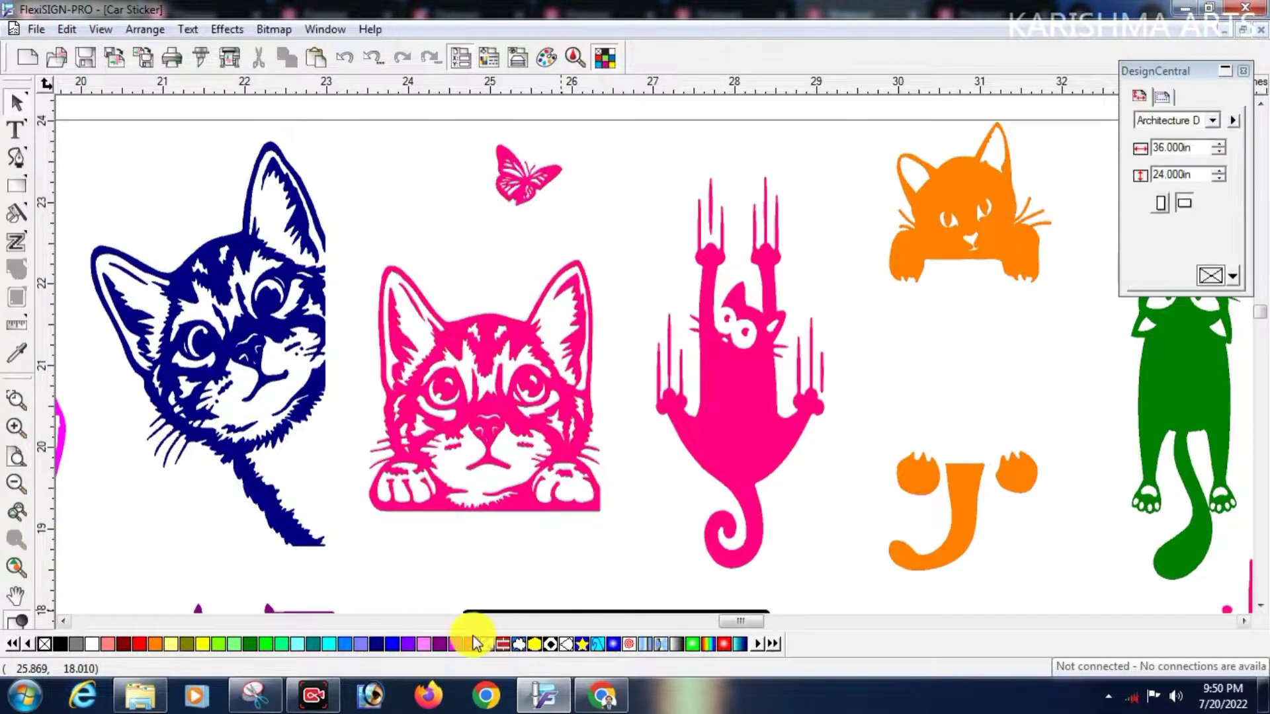
- Recolor the orange cat design blue and the green scratching cat hot pink
{"action": "left_click_drag", "start_coordinate": [734, 625], "coordinate": [754, 623]}
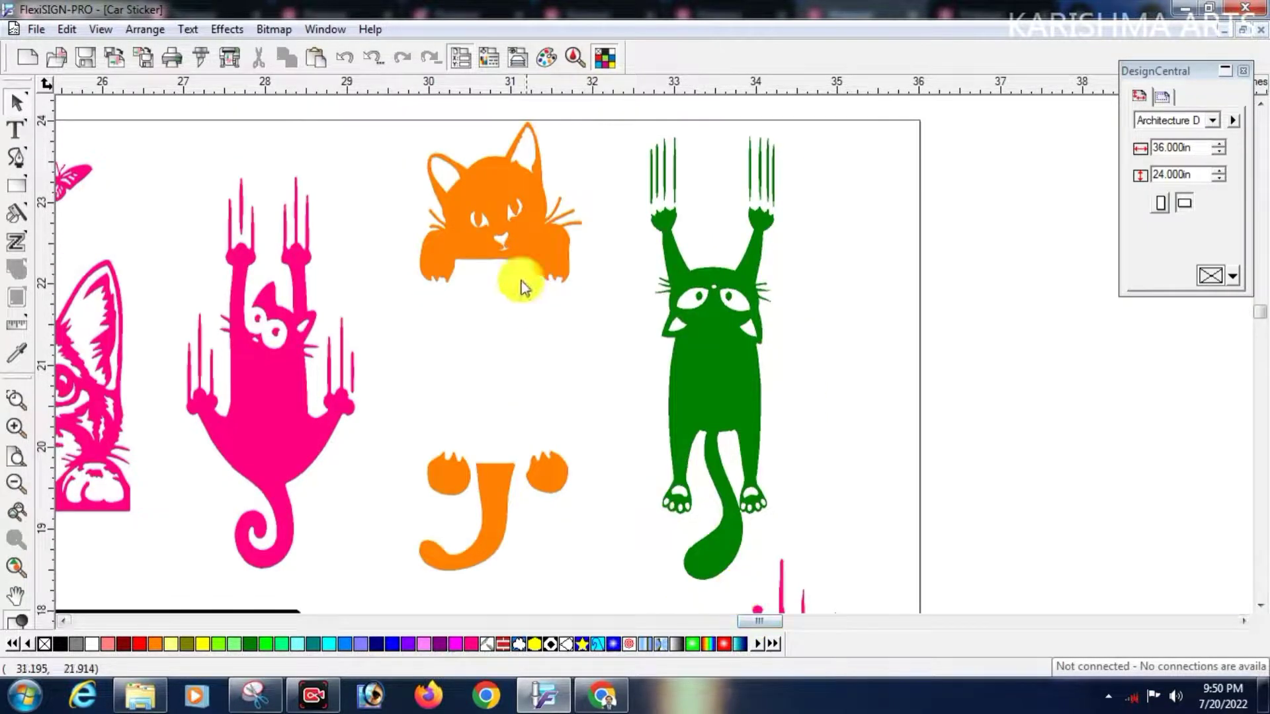
{"action": "left_click", "coordinate": [510, 250]}
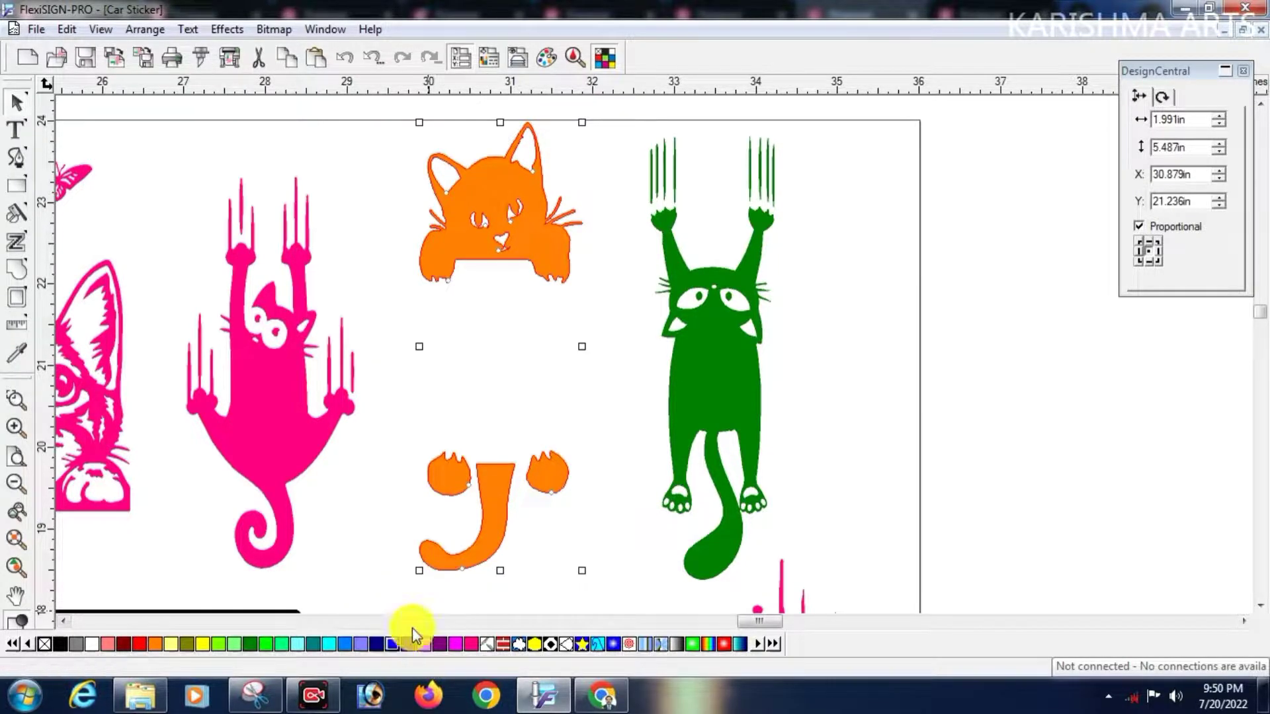
{"action": "left_click", "coordinate": [396, 642]}
{"action": "left_click", "coordinate": [601, 574]}
{"action": "left_click", "coordinate": [747, 386]}
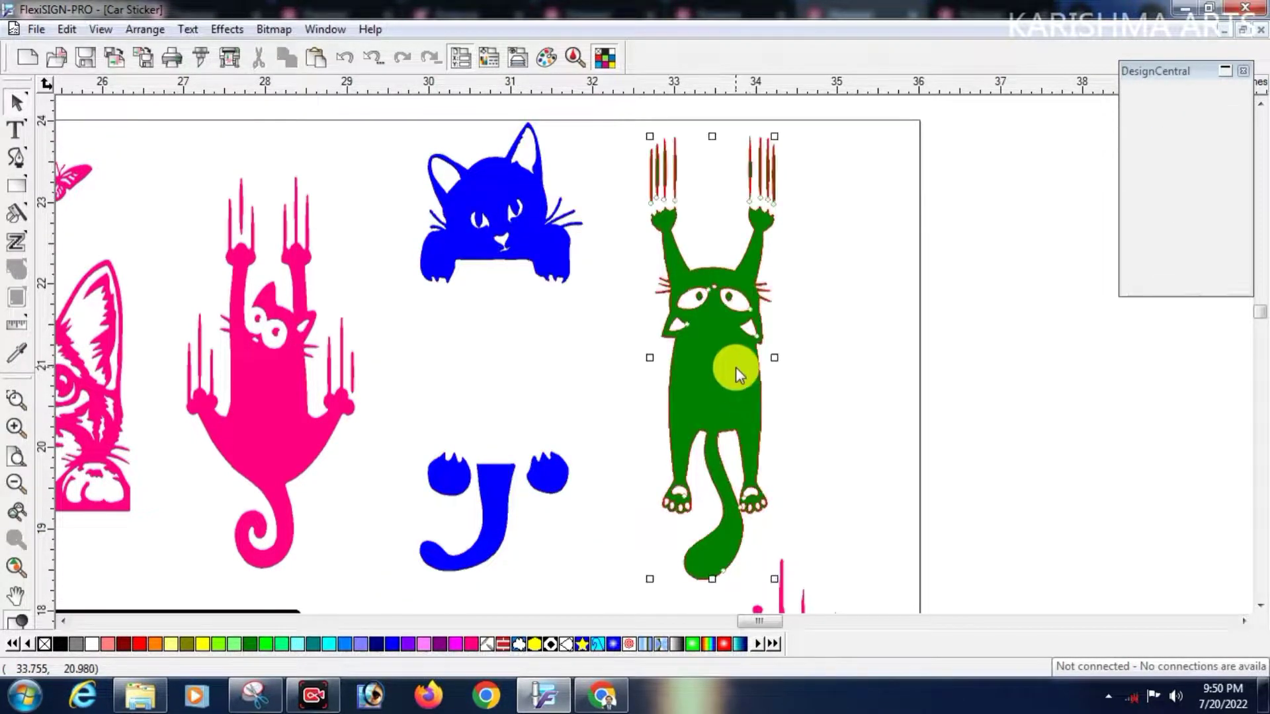
{"action": "left_click", "coordinate": [471, 642]}
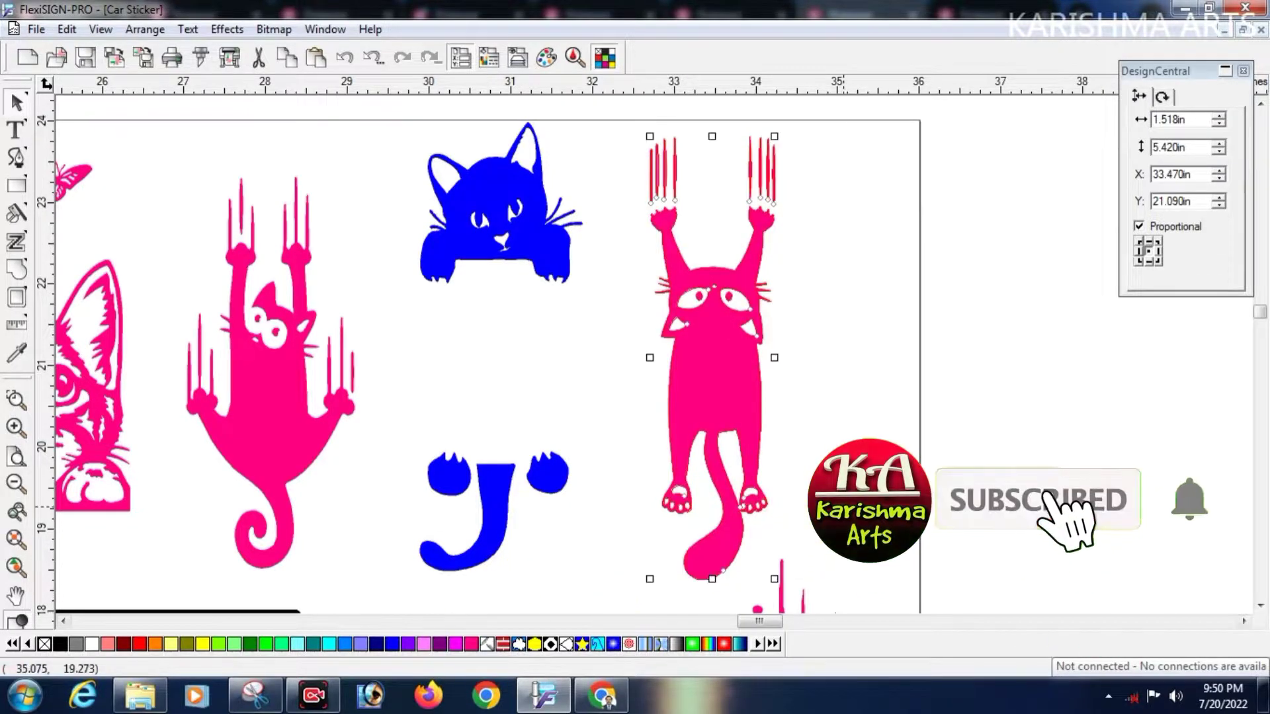
- Move the pink crossed-lines design slightly down and left, and the blue swirl panel right to about X 31.5 in, Y 15.8 in
{"action": "scroll", "coordinate": [487, 354], "scroll_direction": "down", "scroll_amount": 4}
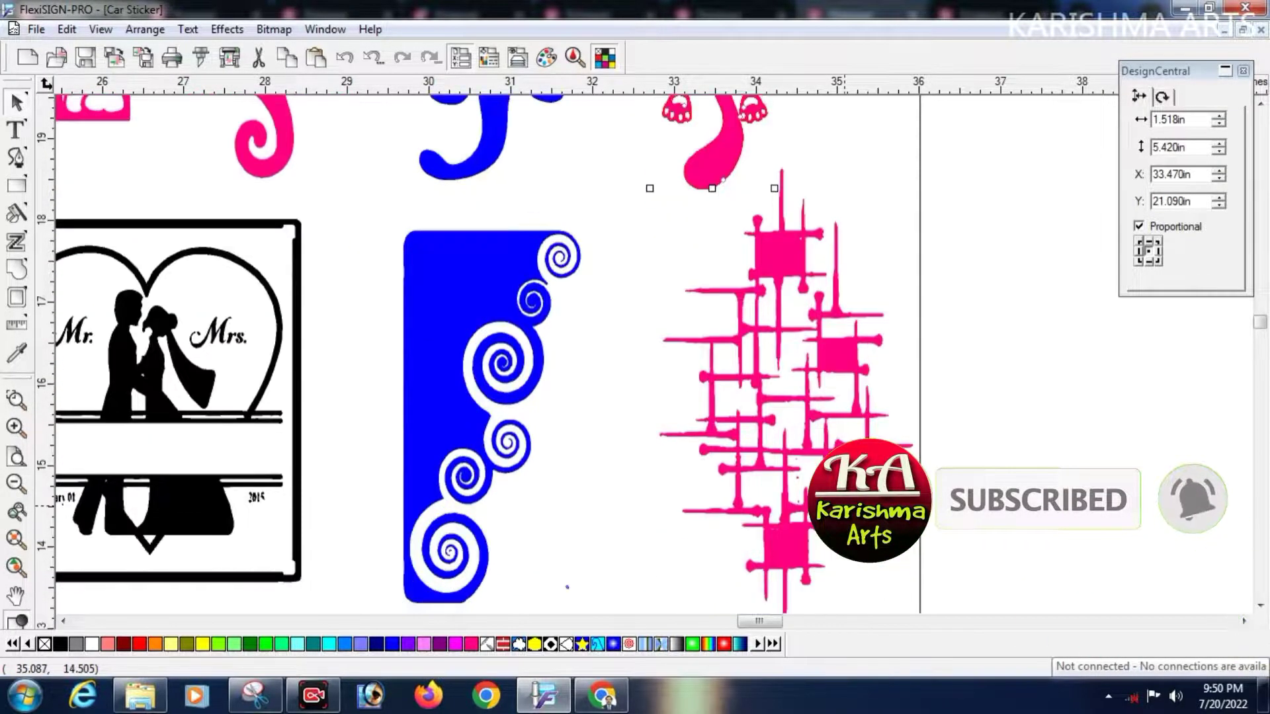
{"action": "mouse_move", "coordinate": [836, 442]}
{"action": "left_mouse_down"}
{"action": "mouse_move", "coordinate": [788, 450]}
{"action": "mouse_move", "coordinate": [820, 459]}
{"action": "left_mouse_up"}
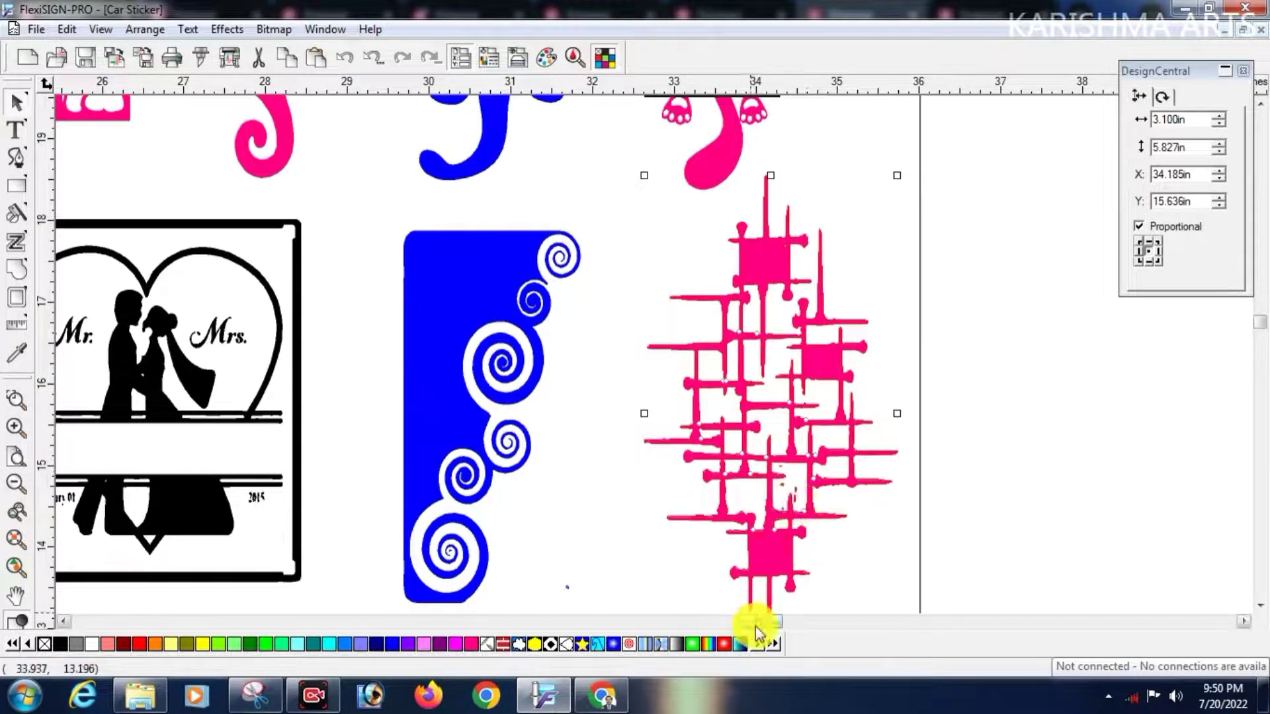
{"action": "left_click_drag", "start_coordinate": [755, 627], "coordinate": [742, 626]}
{"action": "left_click_drag", "start_coordinate": [780, 420], "coordinate": [848, 408]}
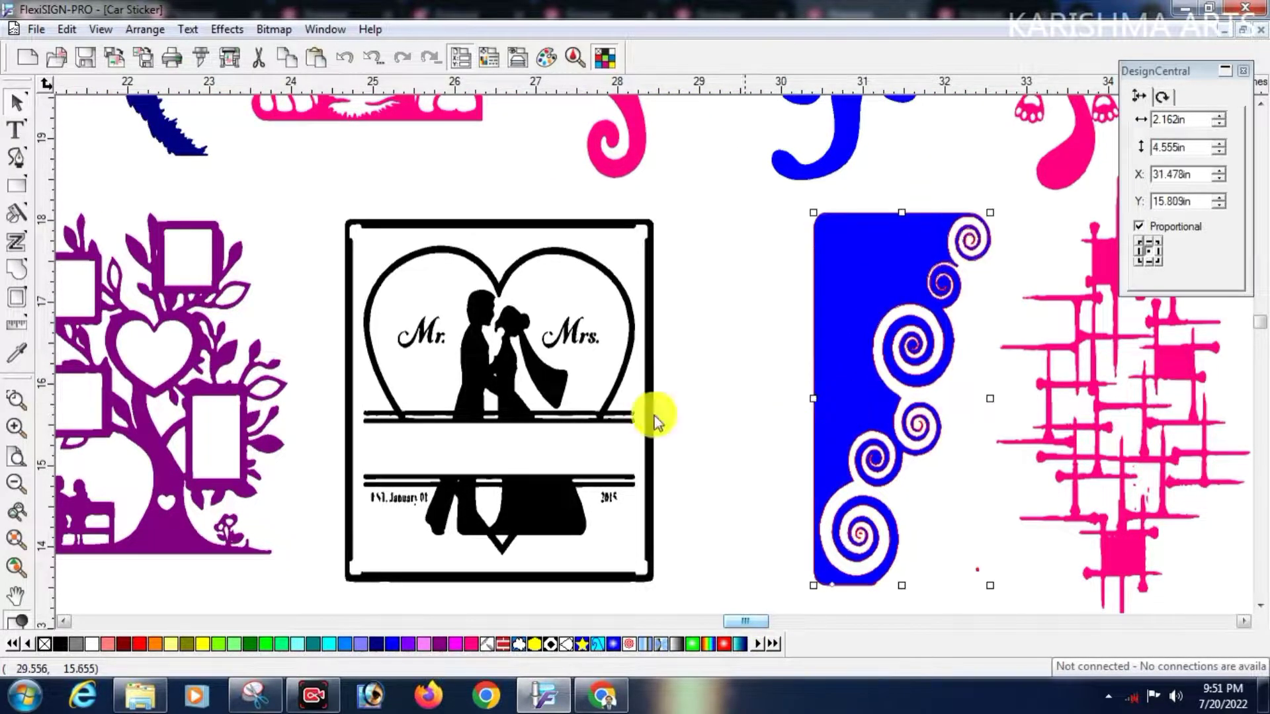
- Move the framed Mr. and Mrs. wedding design right to about X 27.2 in and deselect it
{"action": "left_click", "coordinate": [594, 425]}
{"action": "left_click_drag", "start_coordinate": [593, 424], "coordinate": [648, 424]}
{"action": "key", "text": "Escape"}
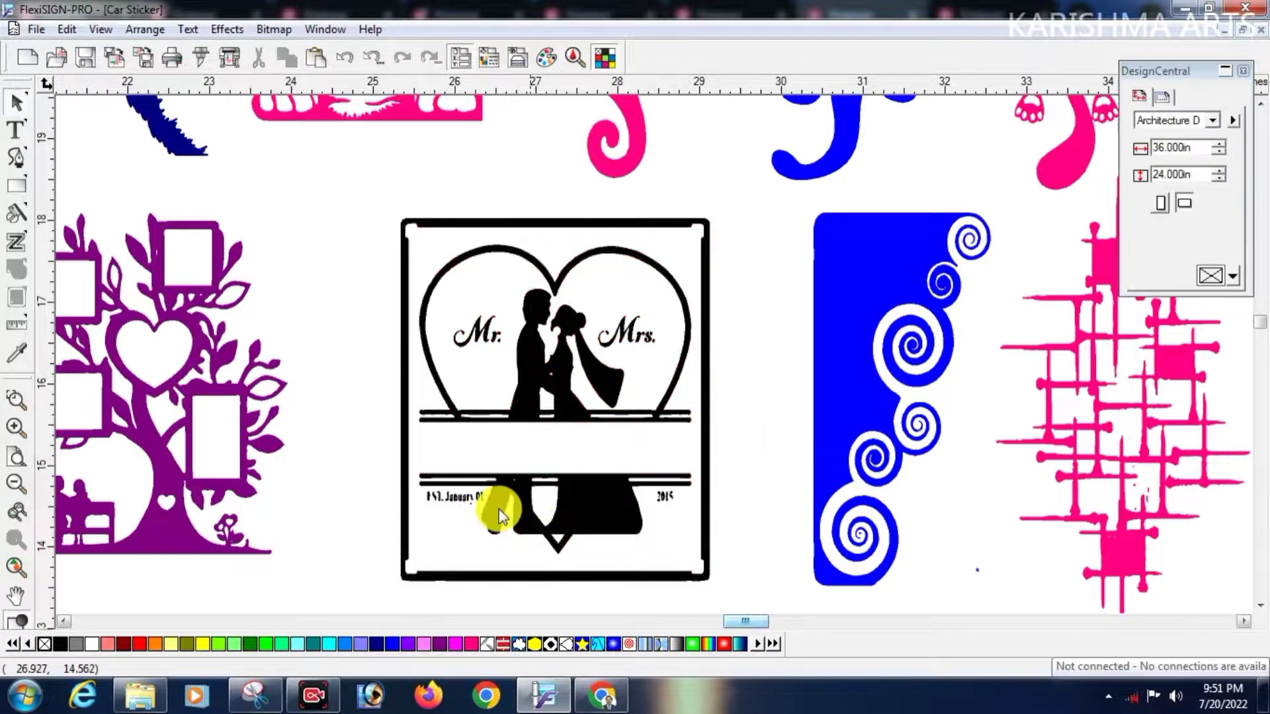
- Ungroup the wedding design and delete the "EST. January 01" and "2015" date texts with their leftover specks
{"action": "left_click", "coordinate": [477, 497]}
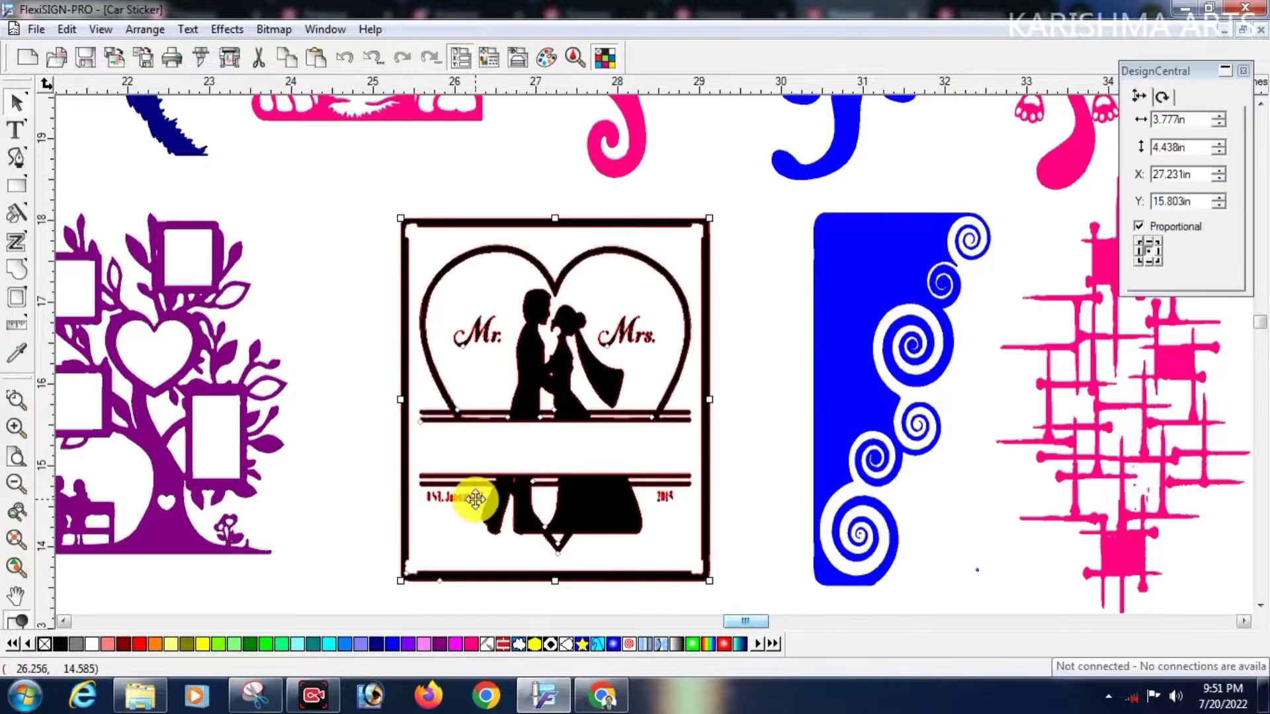
{"action": "right_click", "coordinate": [478, 496]}
{"action": "left_click", "coordinate": [522, 470]}
{"action": "key", "text": "Escape"}
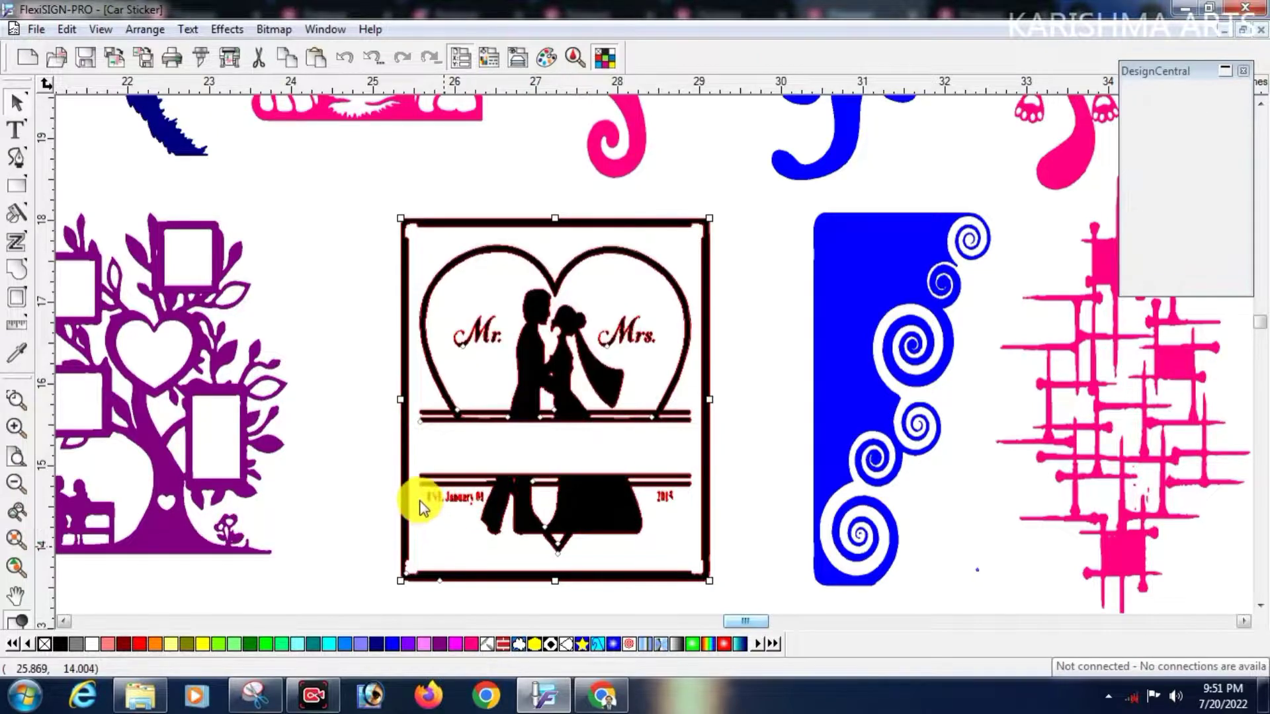
{"action": "left_click", "coordinate": [484, 495]}
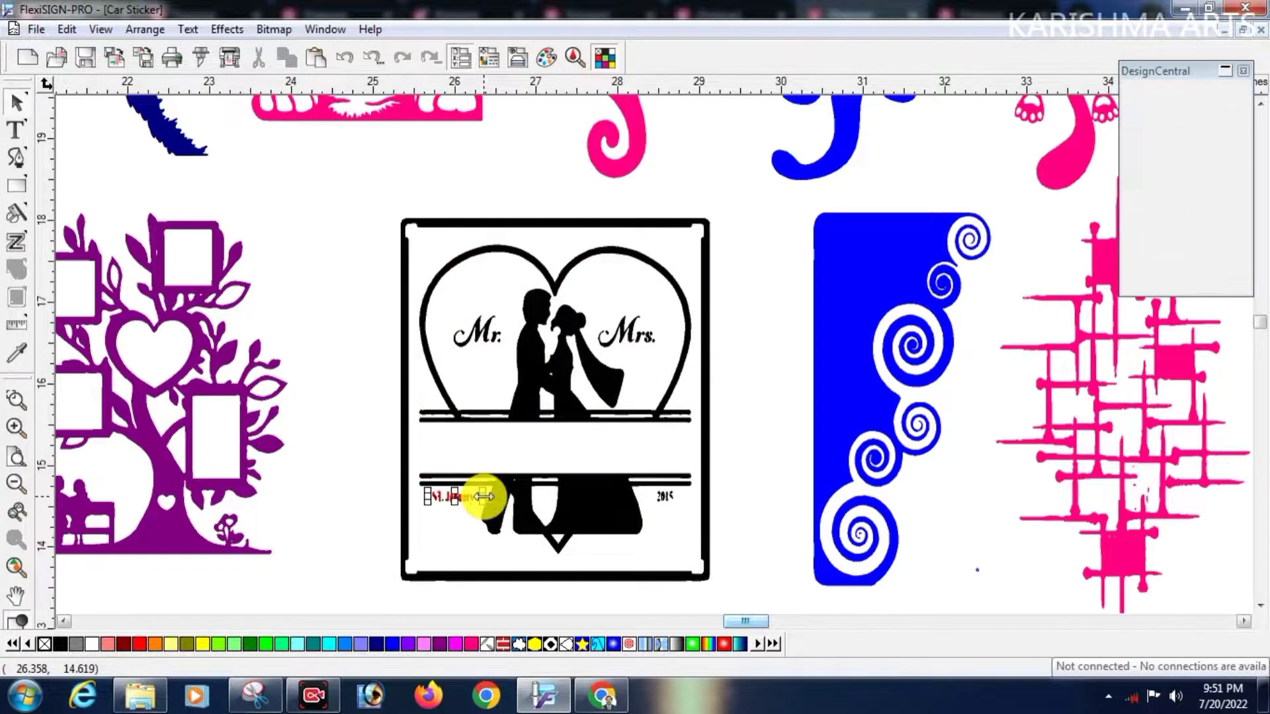
{"action": "key", "text": "Delete"}
{"action": "left_click", "coordinate": [664, 496]}
{"action": "key", "text": "Delete"}
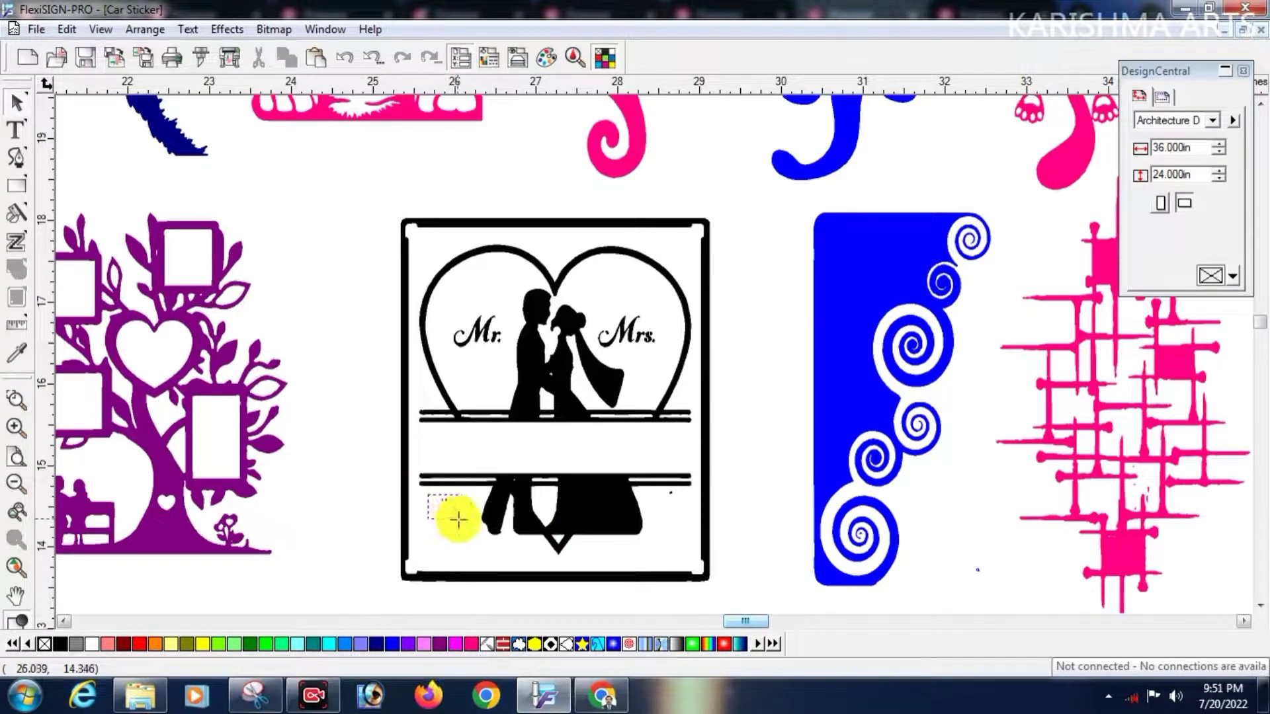
{"action": "left_click_drag", "start_coordinate": [473, 531], "coordinate": [474, 531]}
{"action": "left_click_drag", "start_coordinate": [658, 493], "coordinate": [687, 510]}
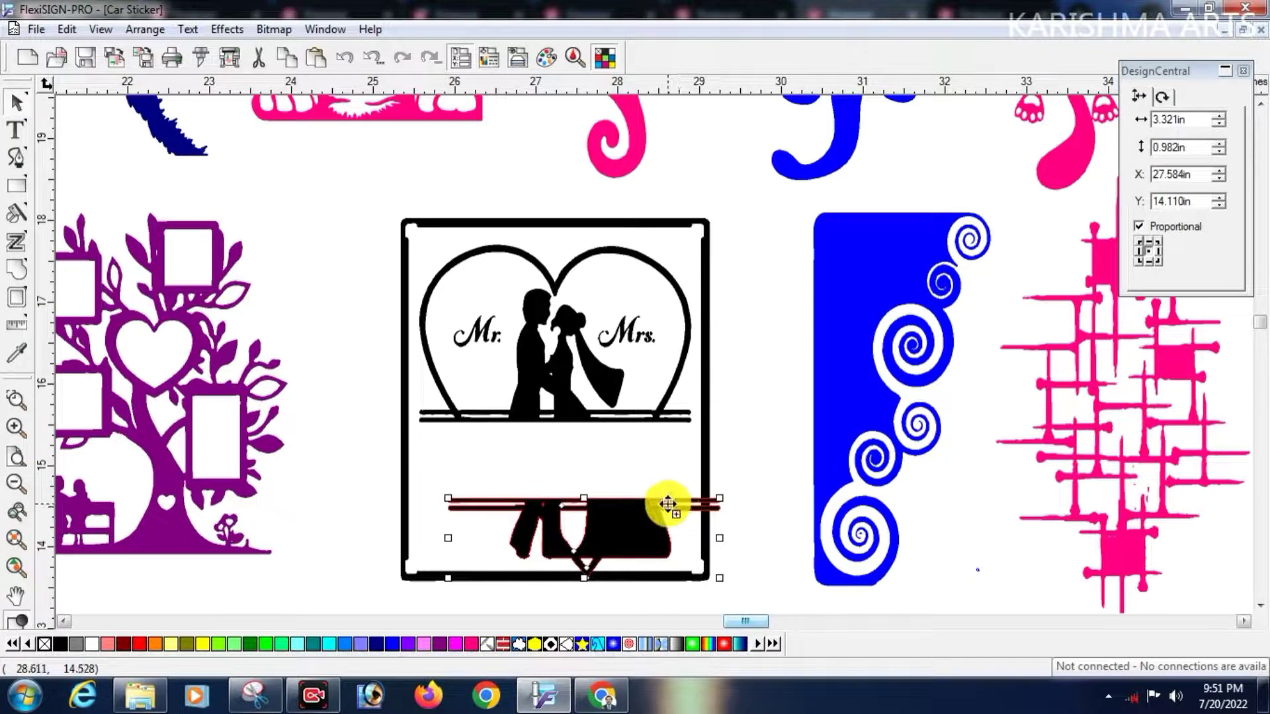
{"action": "key", "text": "ctrl+z"}
{"action": "left_click", "coordinate": [671, 546]}
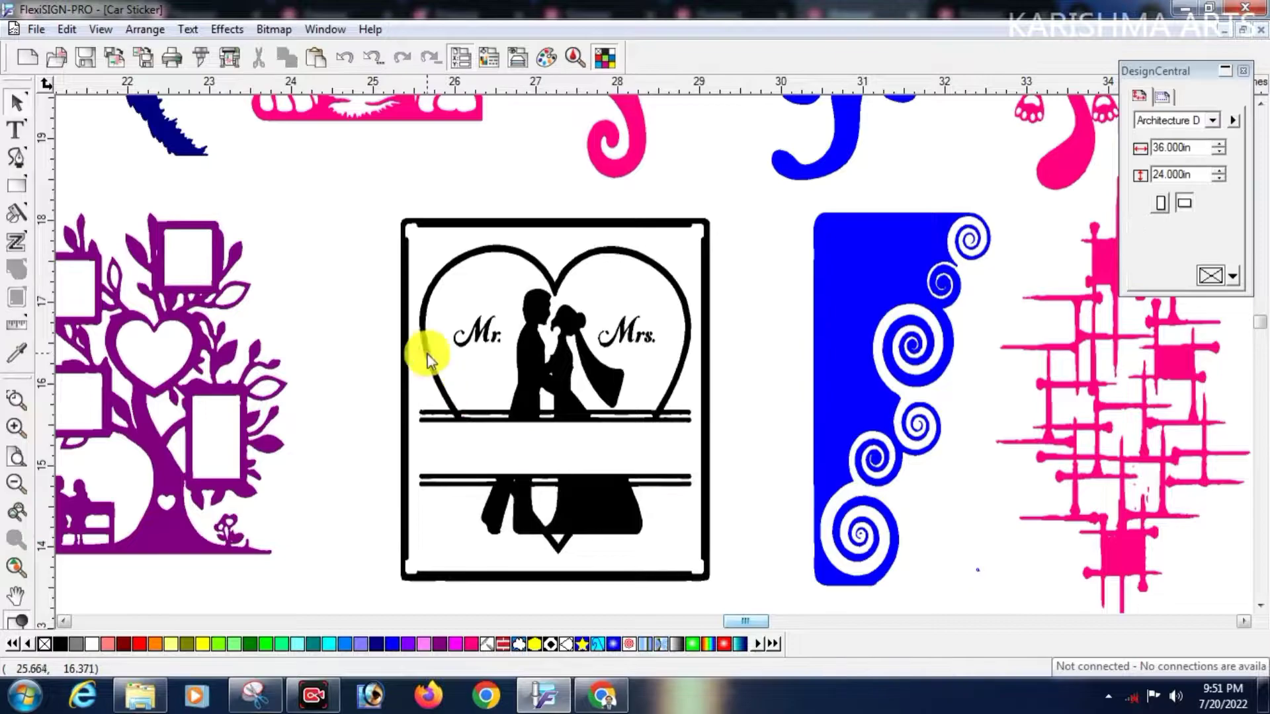
- Delete the black rectangular frame around the wedding couple and group the remaining pieces of the design
{"action": "left_click", "coordinate": [404, 424]}
{"action": "key", "text": "Delete"}
{"action": "left_click_drag", "start_coordinate": [385, 228], "coordinate": [706, 566]}
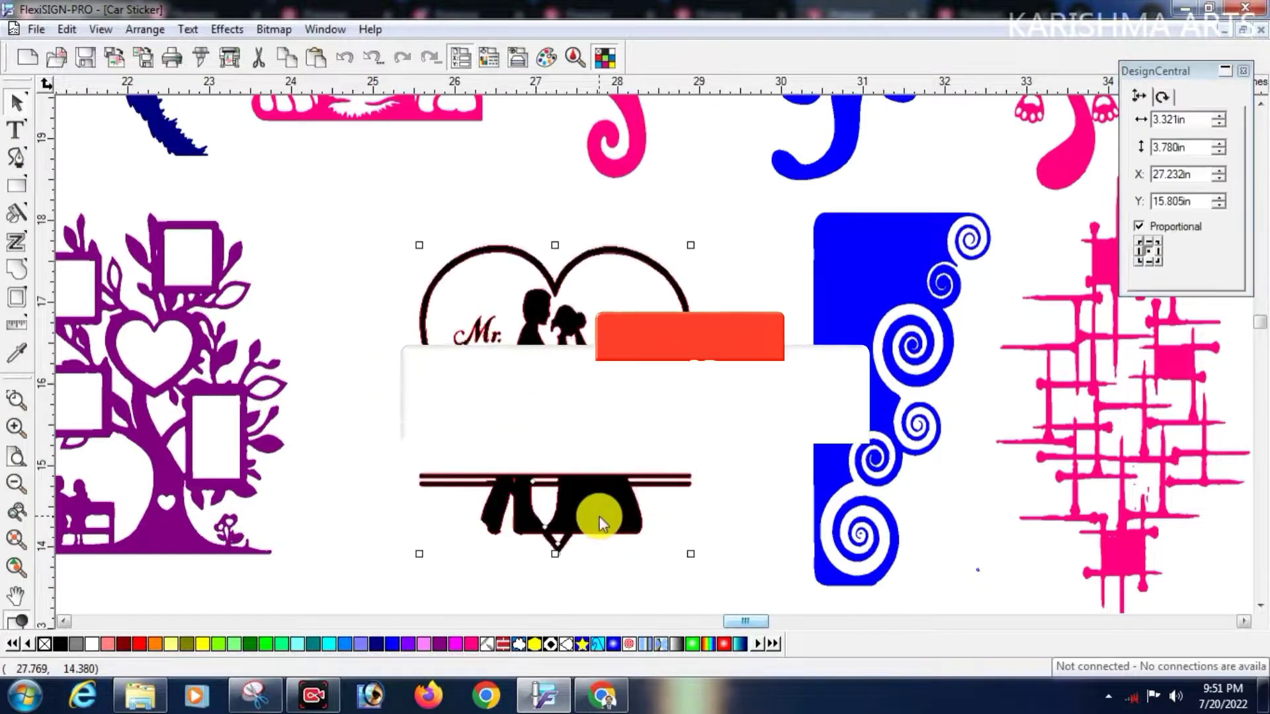
{"action": "right_click", "coordinate": [599, 515]}
{"action": "mouse_move", "coordinate": [757, 487]}
{"action": "left_click", "coordinate": [805, 479]}
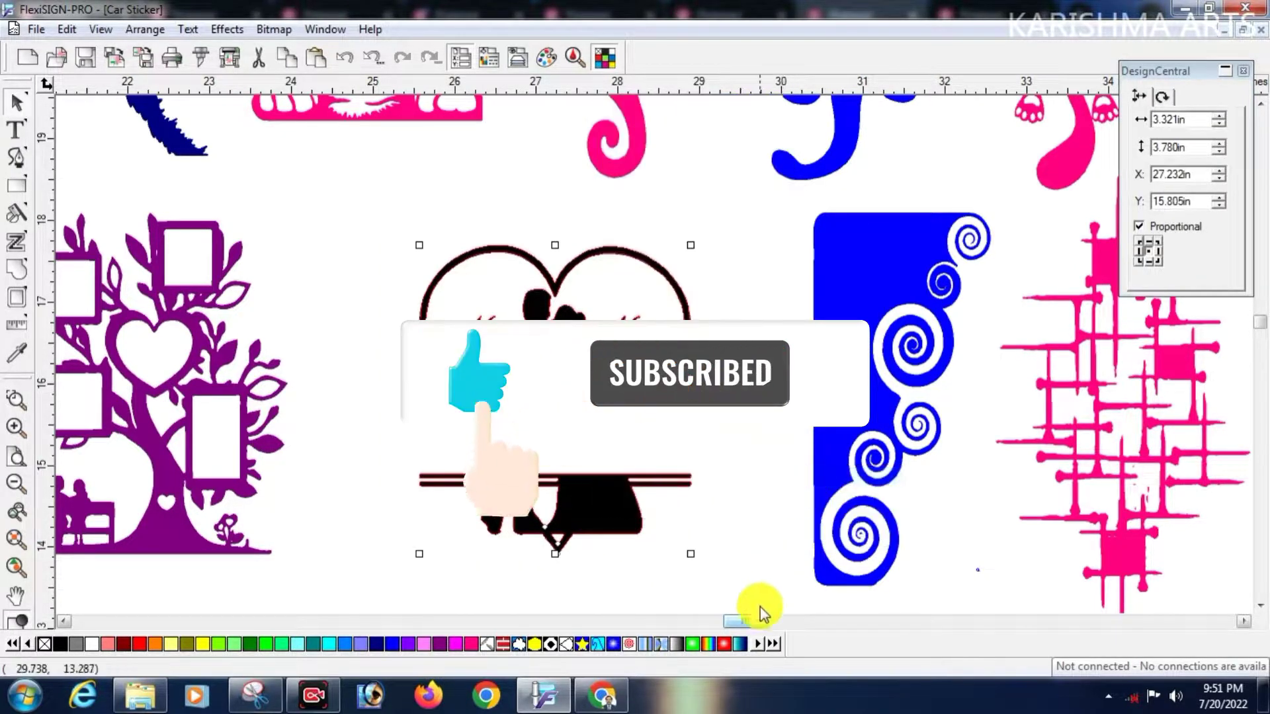
{"action": "left_click_drag", "start_coordinate": [747, 621], "coordinate": [719, 621]}
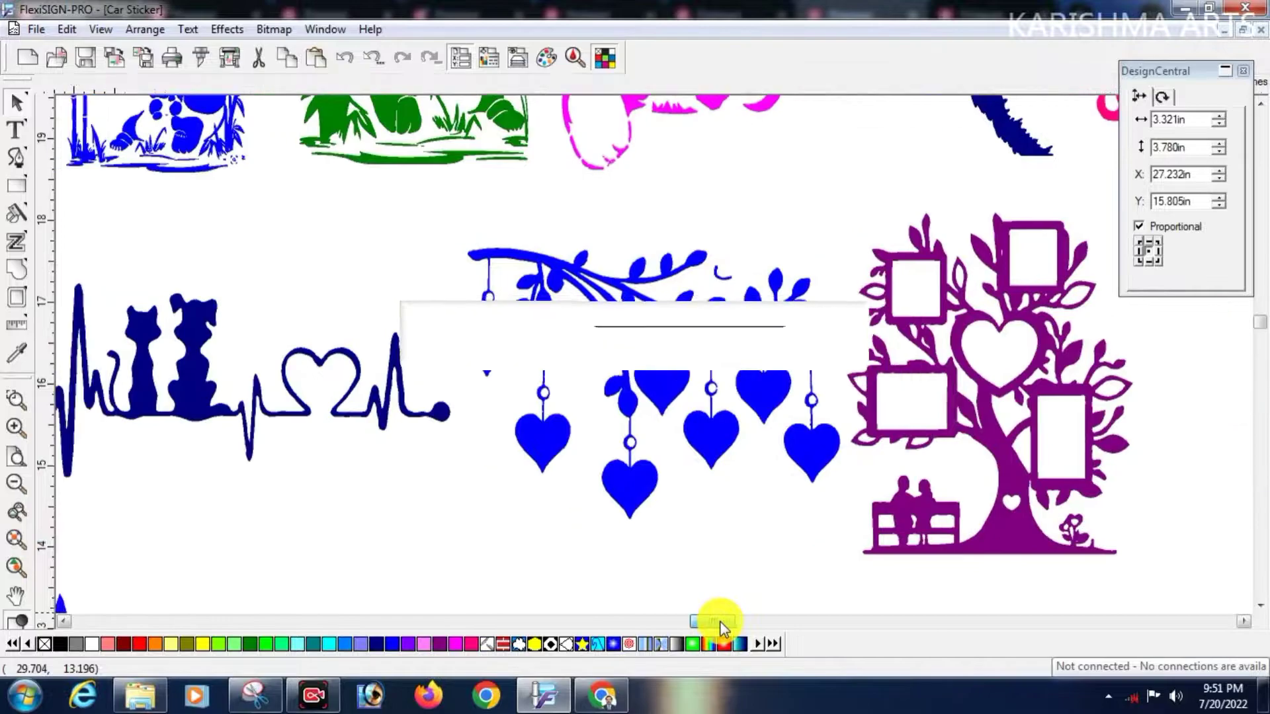
- Move the purple photo-frame tree right, and the blue branch of hanging hearts right to about X 18.3 in, Y 15.9 in
{"action": "left_click", "coordinate": [934, 522]}
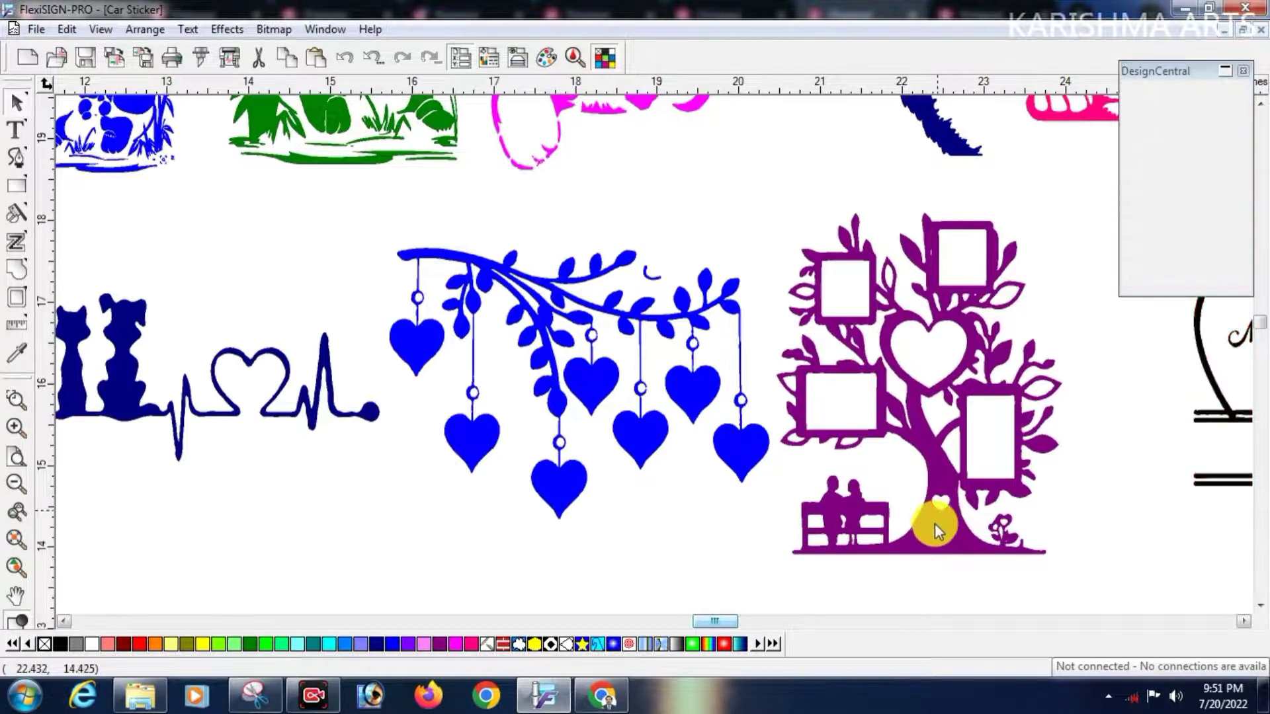
{"action": "left_click_drag", "start_coordinate": [937, 534], "coordinate": [969, 532]}
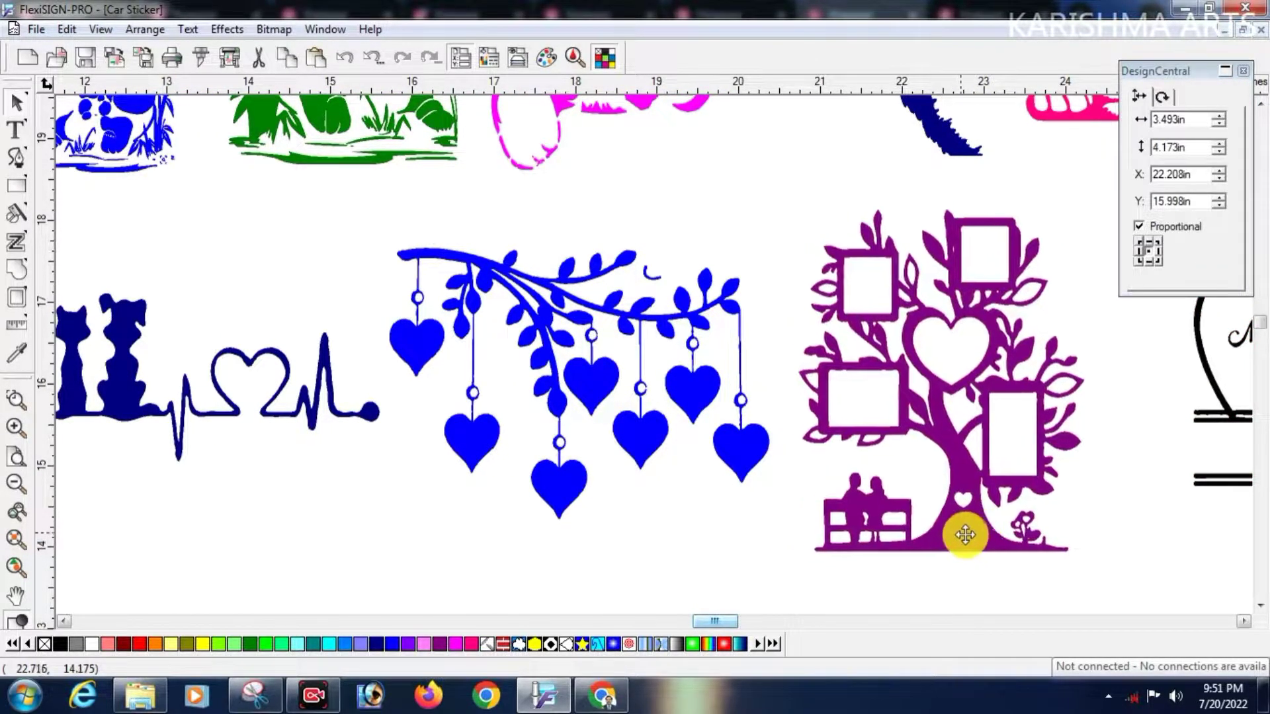
{"action": "left_click_drag", "start_coordinate": [742, 448], "coordinate": [757, 449]}
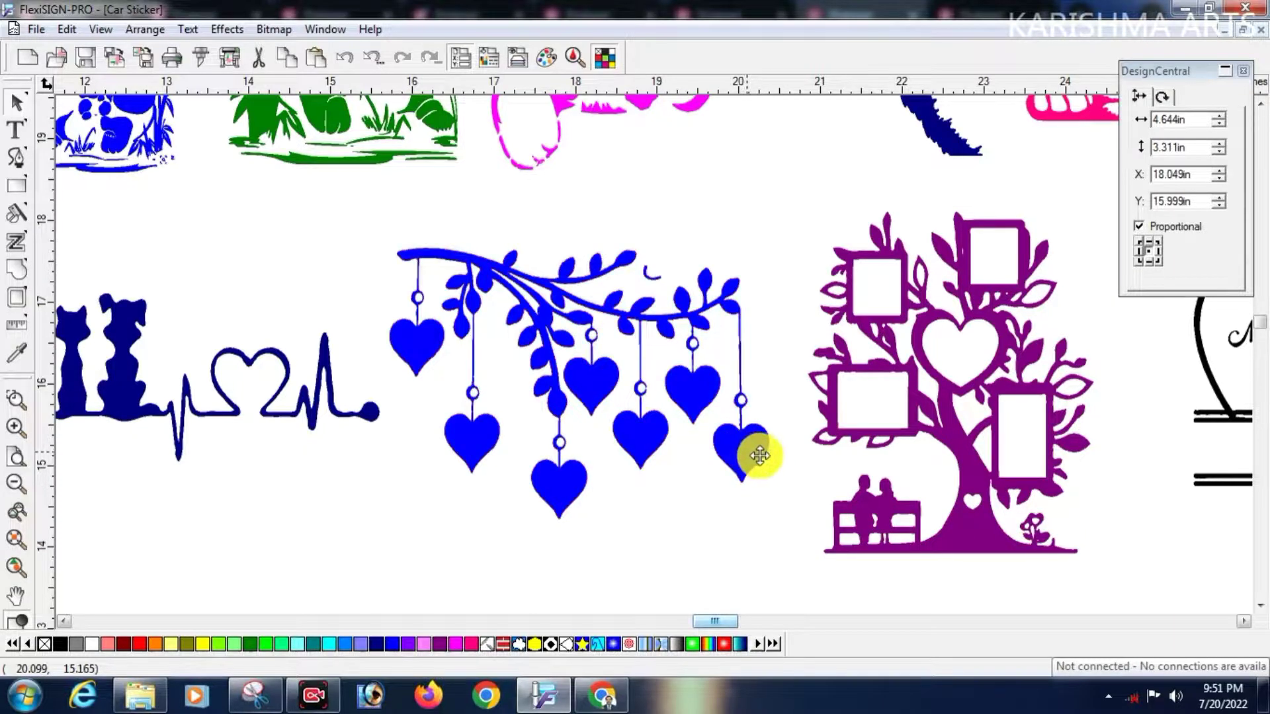
- Recolor the cat-and-dog heartbeat design magenta and the two black cats on the branch blue
{"action": "left_click_drag", "start_coordinate": [704, 621], "coordinate": [689, 622]}
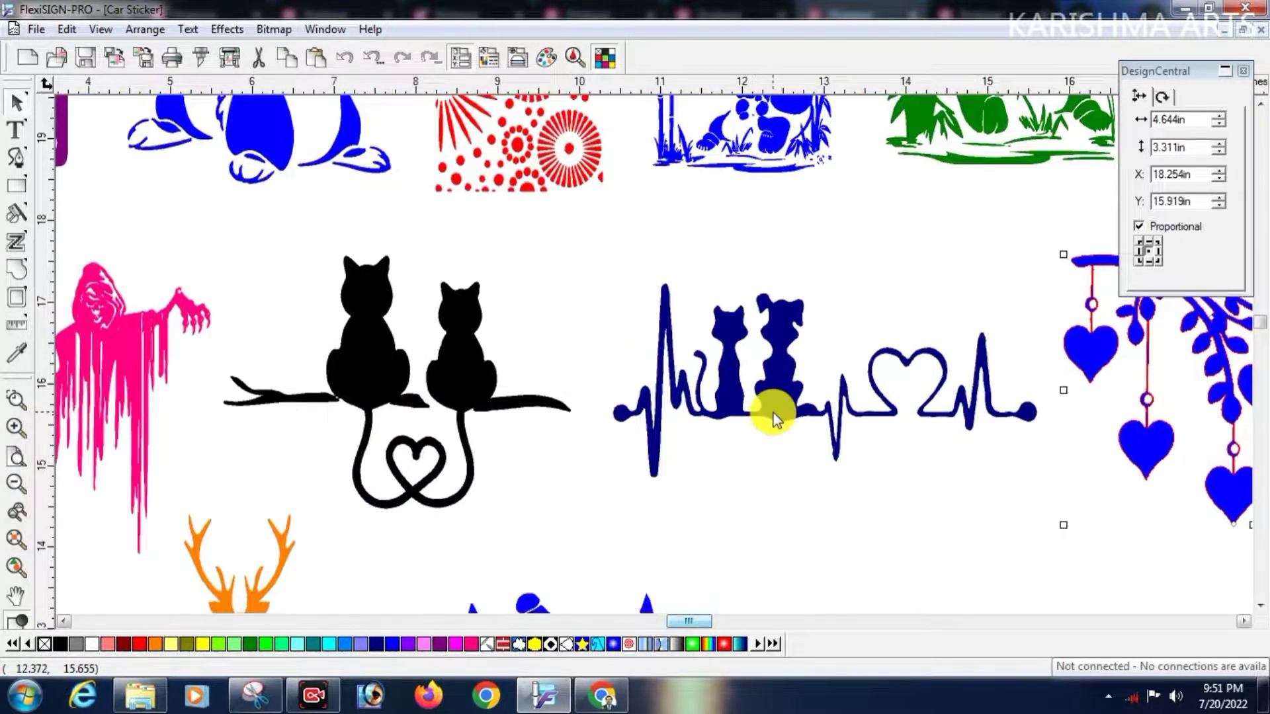
{"action": "left_click", "coordinate": [774, 415]}
{"action": "left_click", "coordinate": [469, 645]}
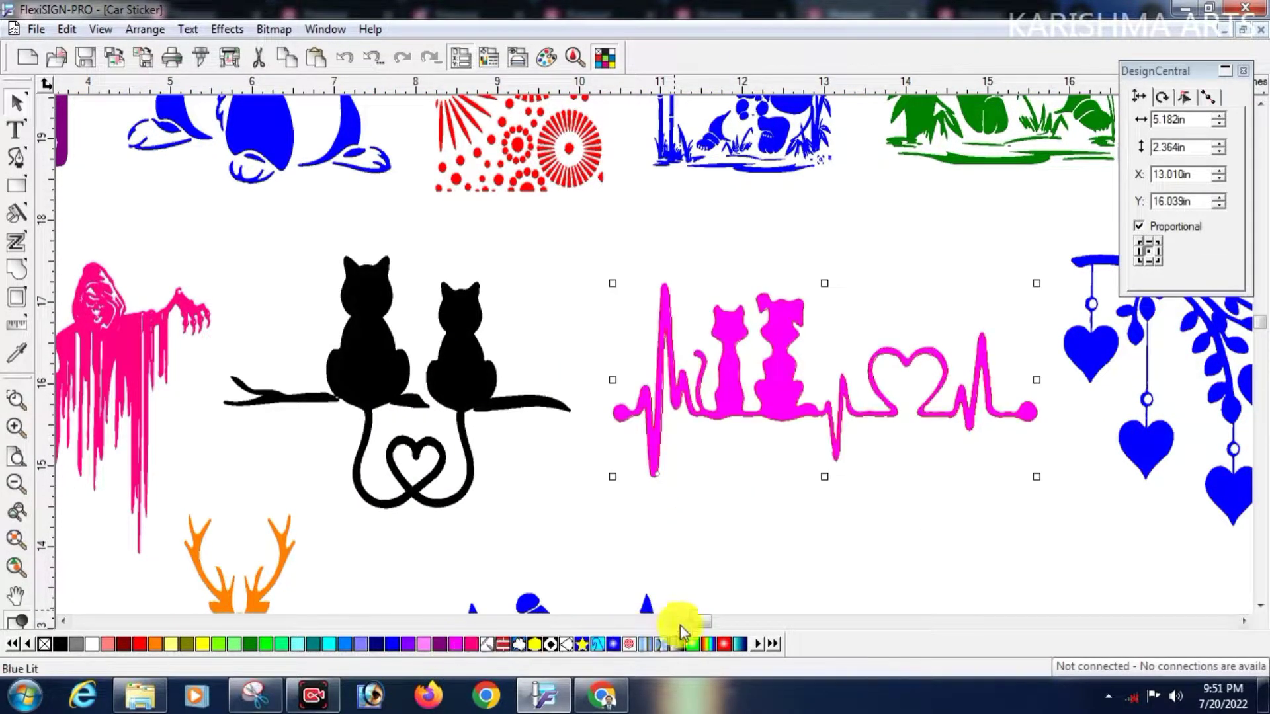
{"action": "left_click_drag", "start_coordinate": [674, 621], "coordinate": [660, 620]}
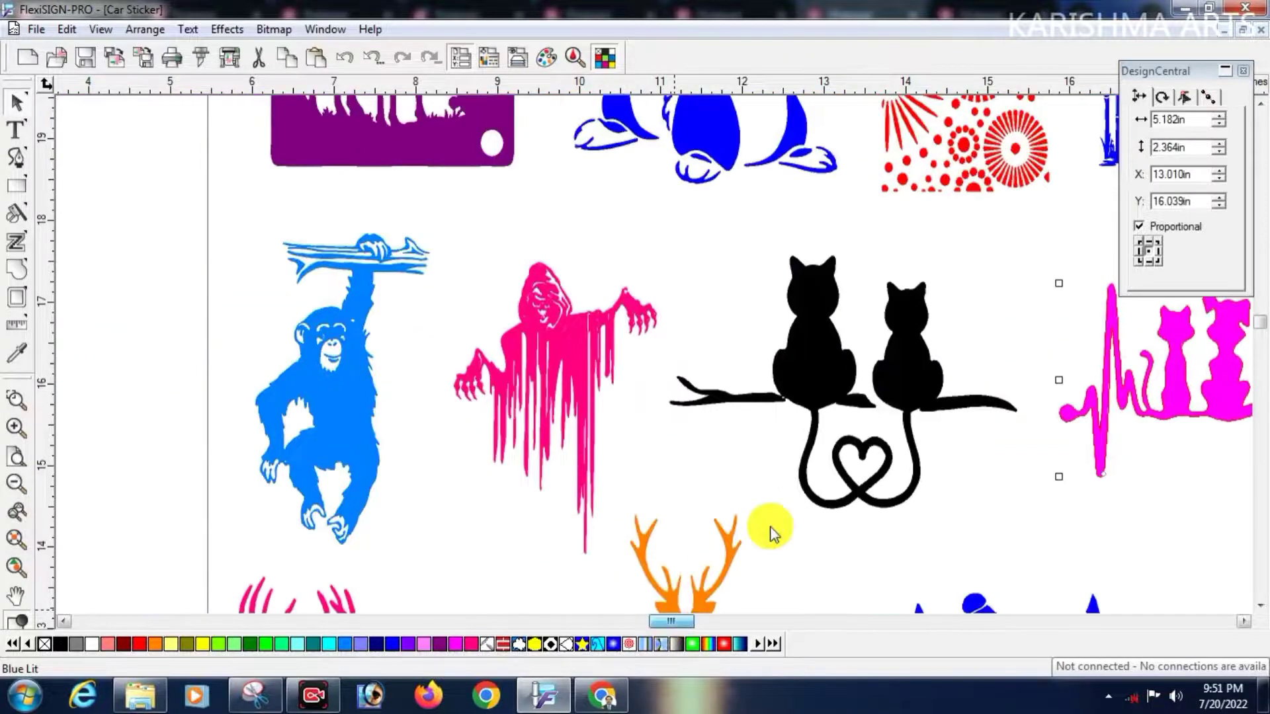
{"action": "left_click", "coordinate": [867, 375]}
{"action": "left_click", "coordinate": [390, 644]}
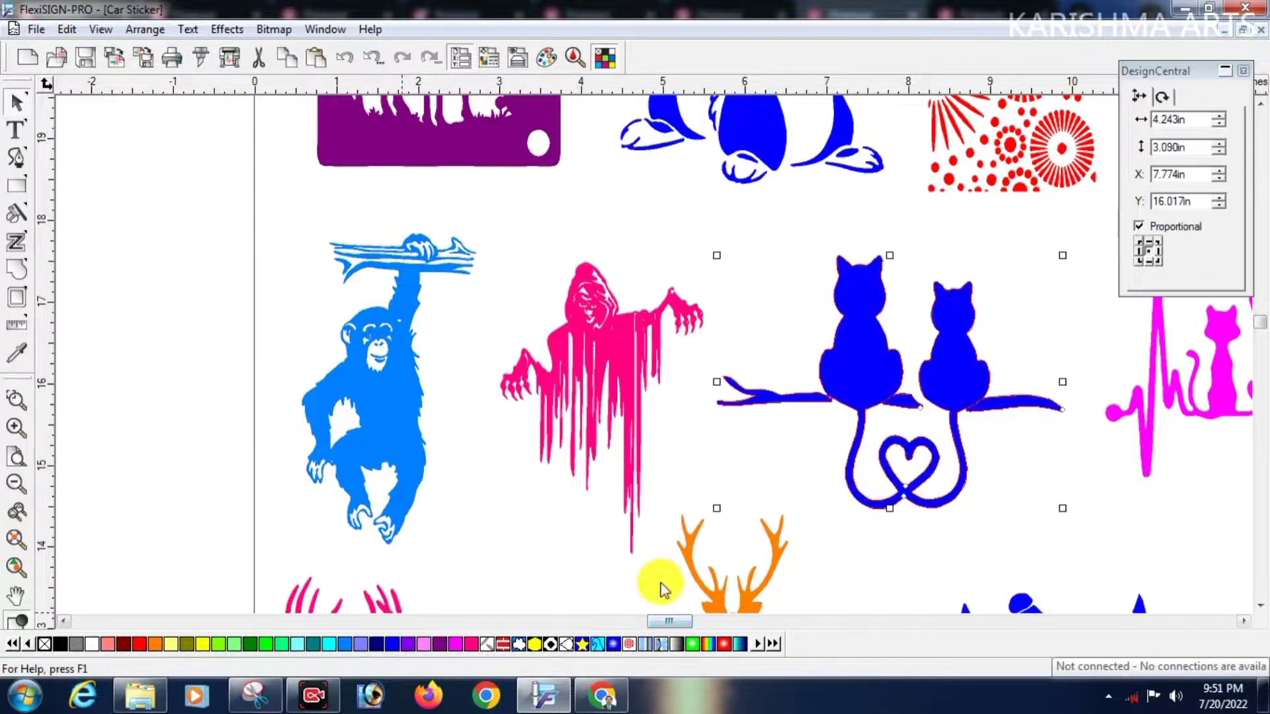
- Move the pink hooded ghost up and left, and recolor the hanging monkey red
{"action": "left_click", "coordinate": [581, 363]}
{"action": "left_click_drag", "start_coordinate": [581, 363], "coordinate": [558, 327]}
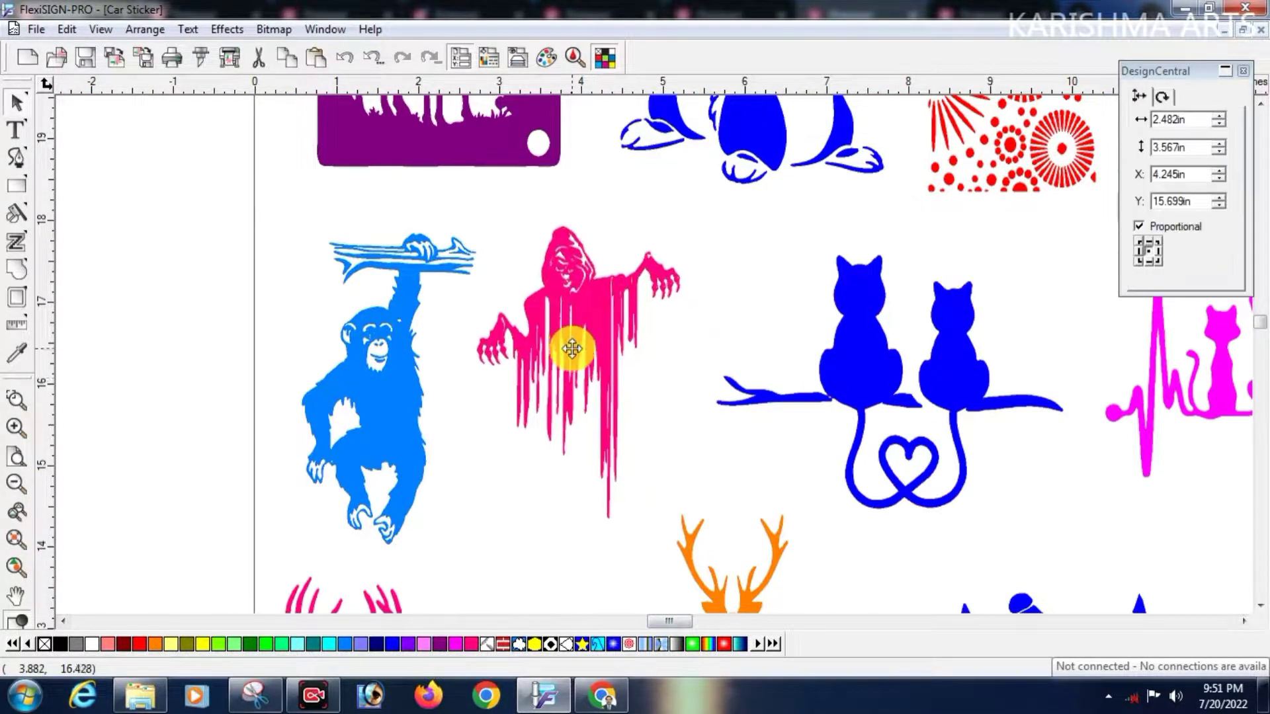
{"action": "left_click", "coordinate": [412, 423]}
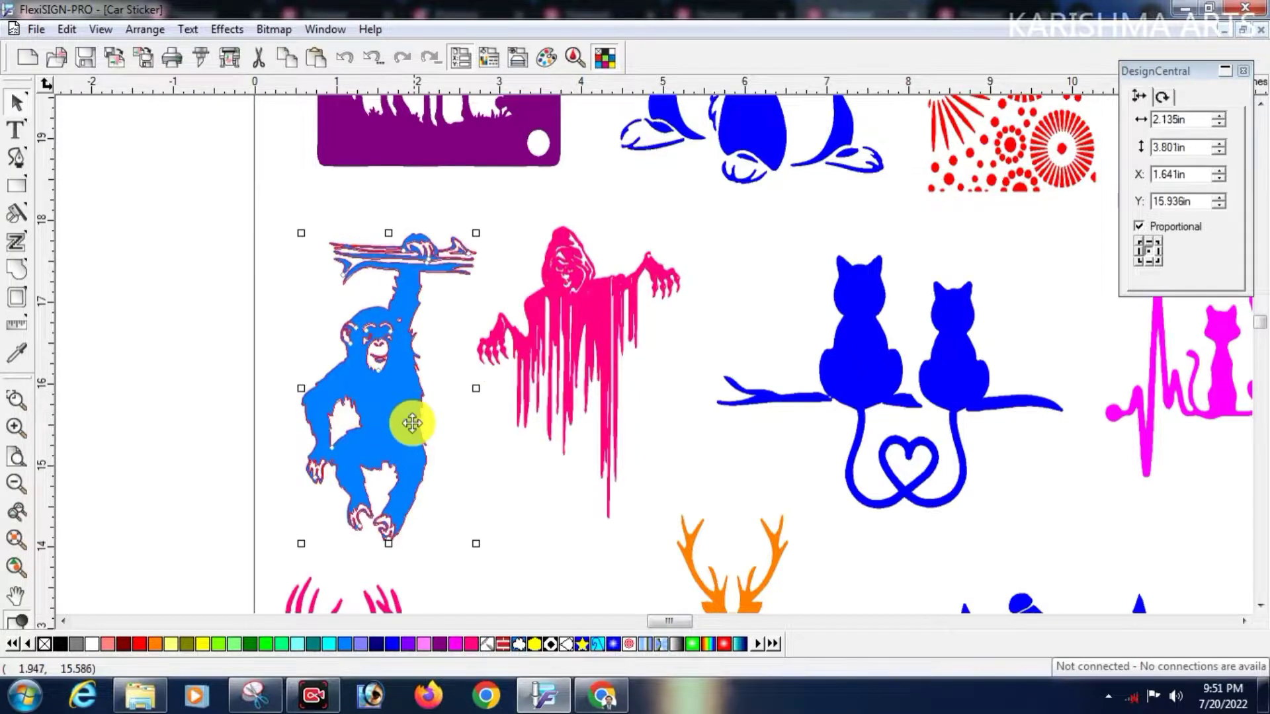
{"action": "left_click", "coordinate": [140, 644]}
{"action": "left_click", "coordinate": [448, 528]}
- Move the pink snowflake deer slightly down to about X 1.6 in, Y 11.8 in, and recolor it red
{"action": "scroll", "coordinate": [448, 529], "scroll_direction": "down", "scroll_amount": 5}
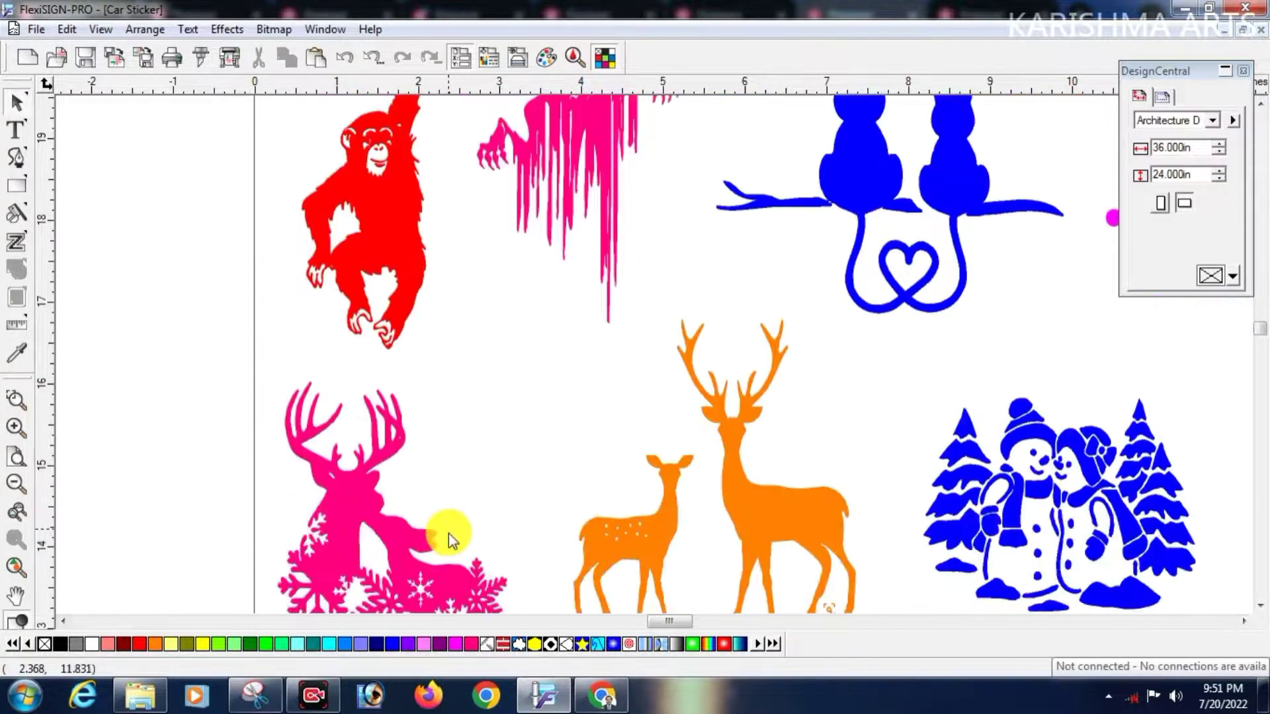
{"action": "left_click", "coordinate": [416, 410]}
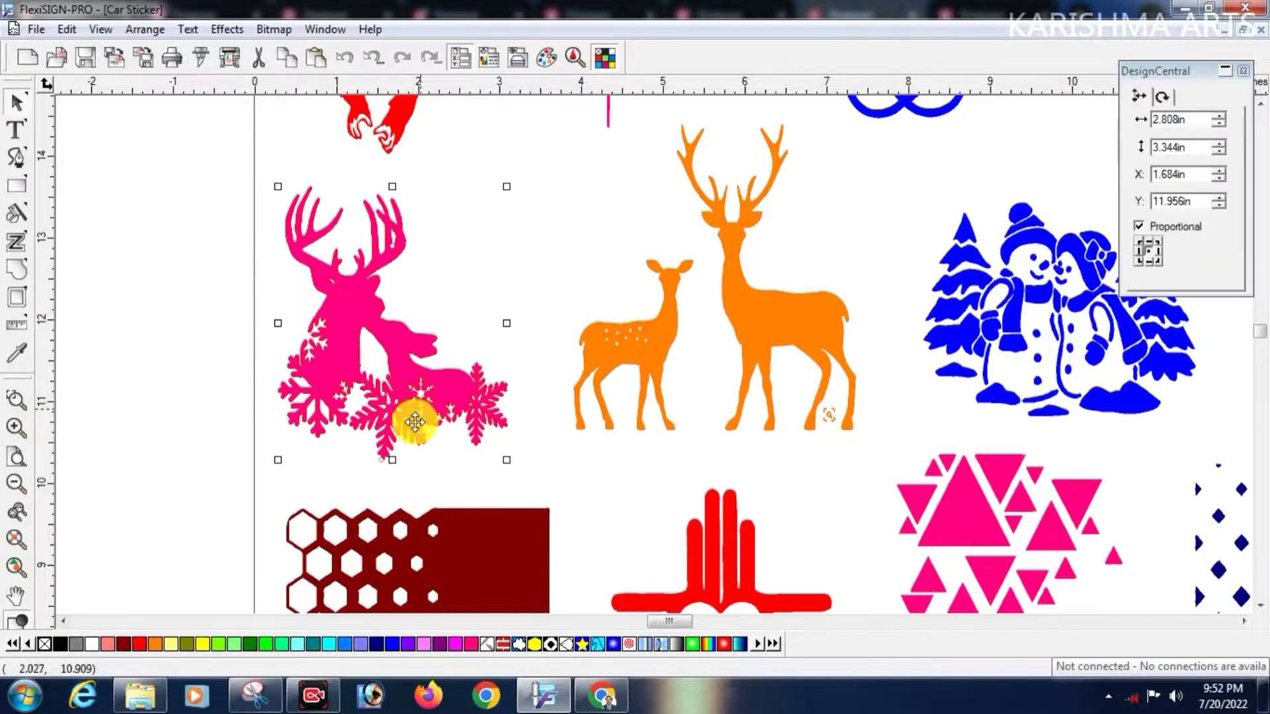
{"action": "left_click_drag", "start_coordinate": [416, 410], "coordinate": [412, 423]}
{"action": "left_click", "coordinate": [143, 644]}
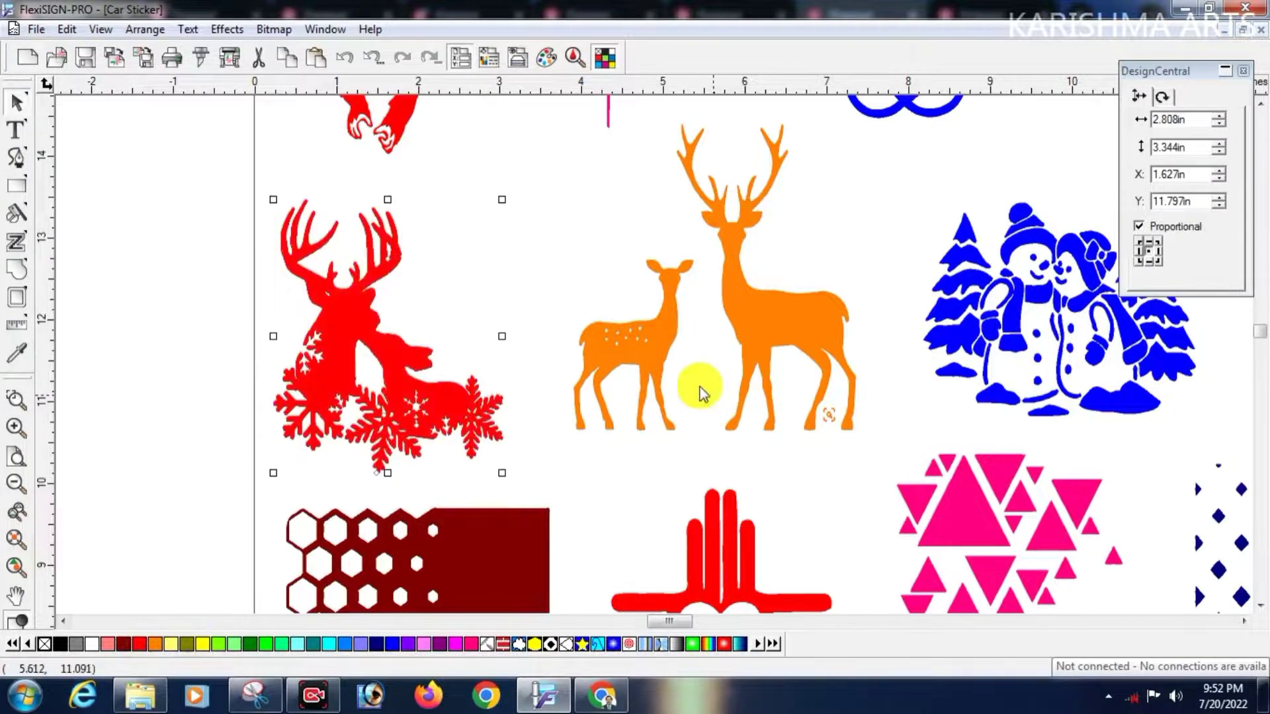
- Move the orange deer and fawn slightly left and down to about X 5.5 in, Y 12.4 in, and recolor them magenta
{"action": "left_click", "coordinate": [641, 362]}
{"action": "left_click_drag", "start_coordinate": [635, 372], "coordinate": [623, 379]}
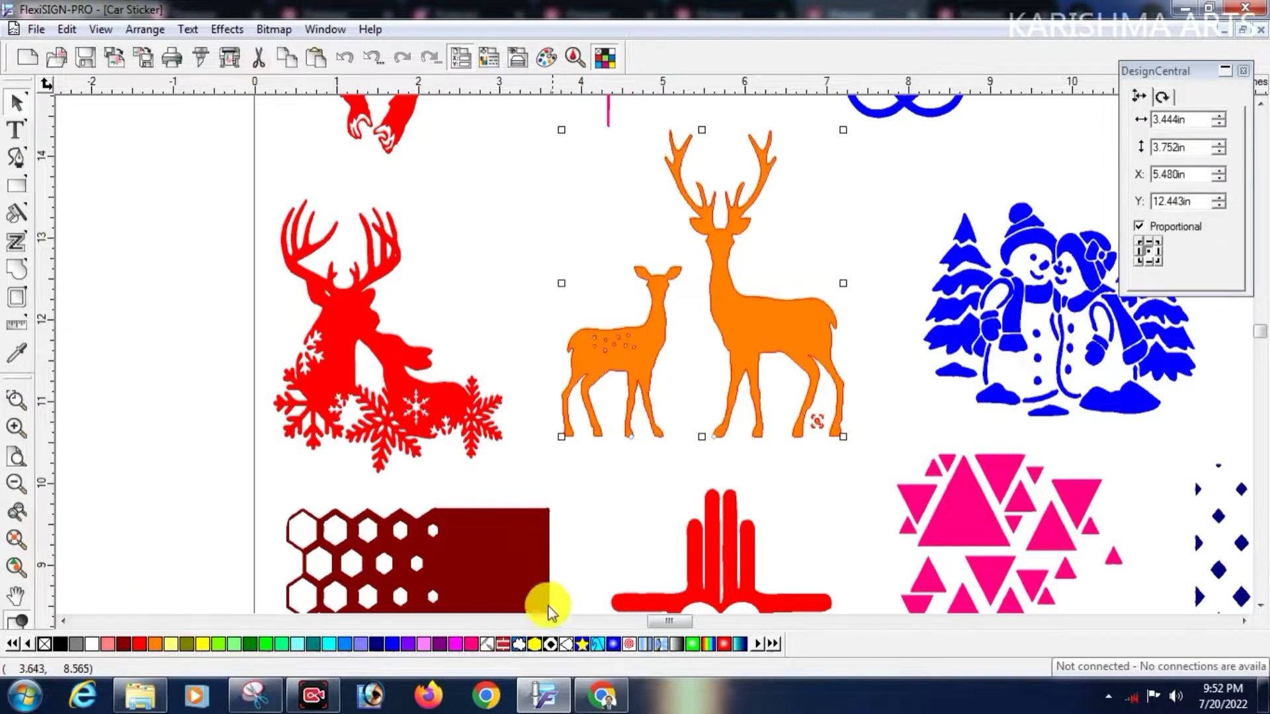
{"action": "left_click", "coordinate": [457, 642]}
- Move the snowman couple up and right to about X 10.0 in, Y 12.4 in, and recolor it red
{"action": "left_click_drag", "start_coordinate": [689, 623], "coordinate": [721, 625]}
{"action": "left_click", "coordinate": [350, 393]}
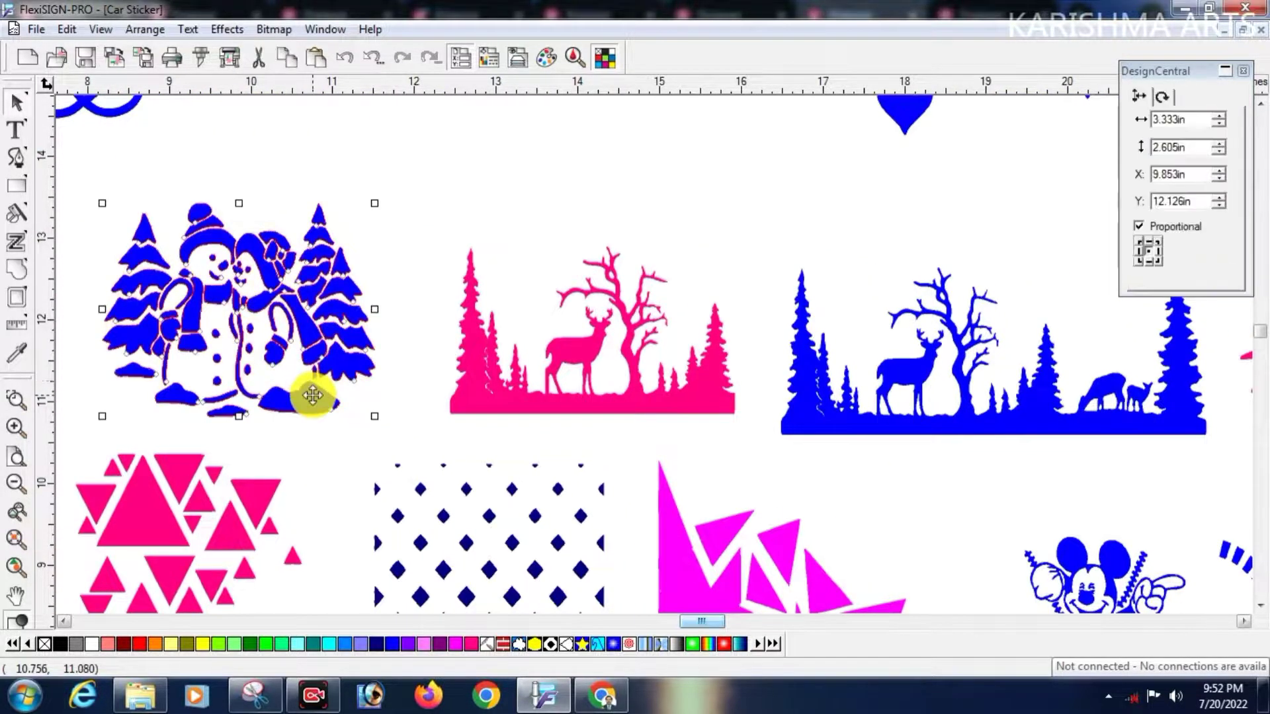
{"action": "left_click_drag", "start_coordinate": [315, 397], "coordinate": [328, 371]}
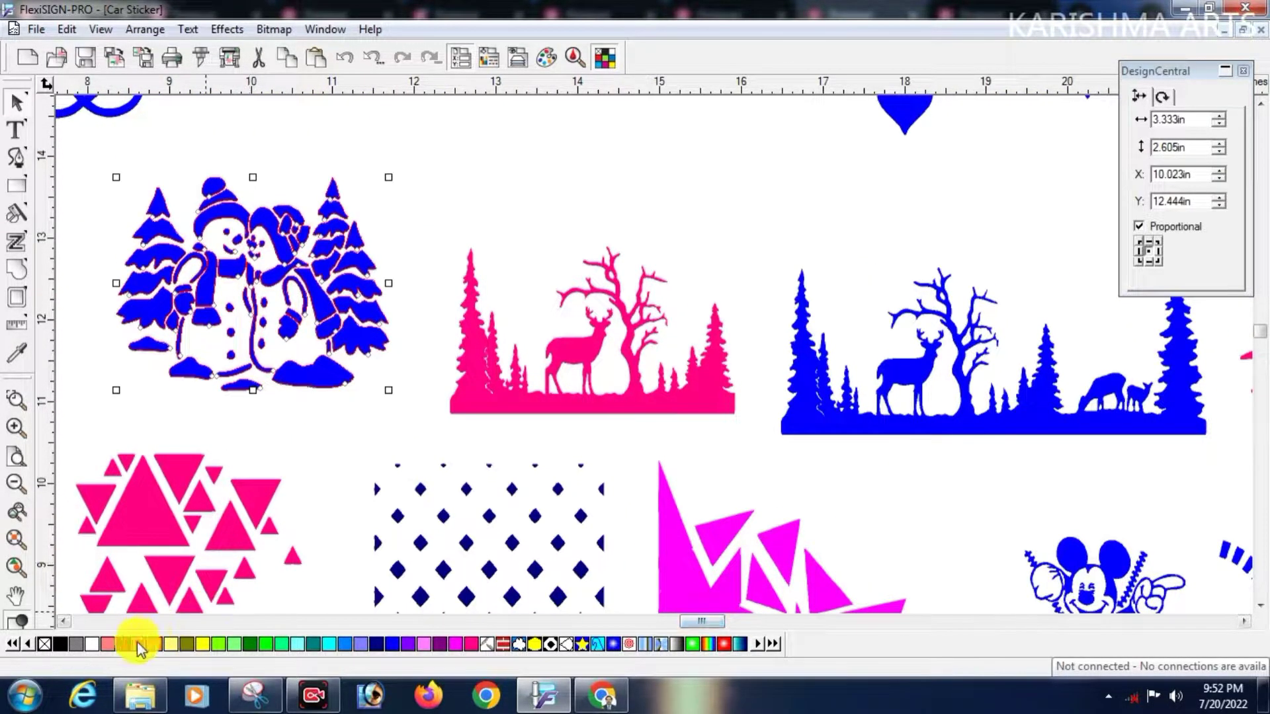
{"action": "left_click", "coordinate": [139, 645]}
- Move both deer landscapes up and left to about Y 11.9 in, recoloring the narrower one light blue and the wider one pink
{"action": "left_click", "coordinate": [595, 405]}
{"action": "left_click_drag", "start_coordinate": [595, 397], "coordinate": [579, 417]}
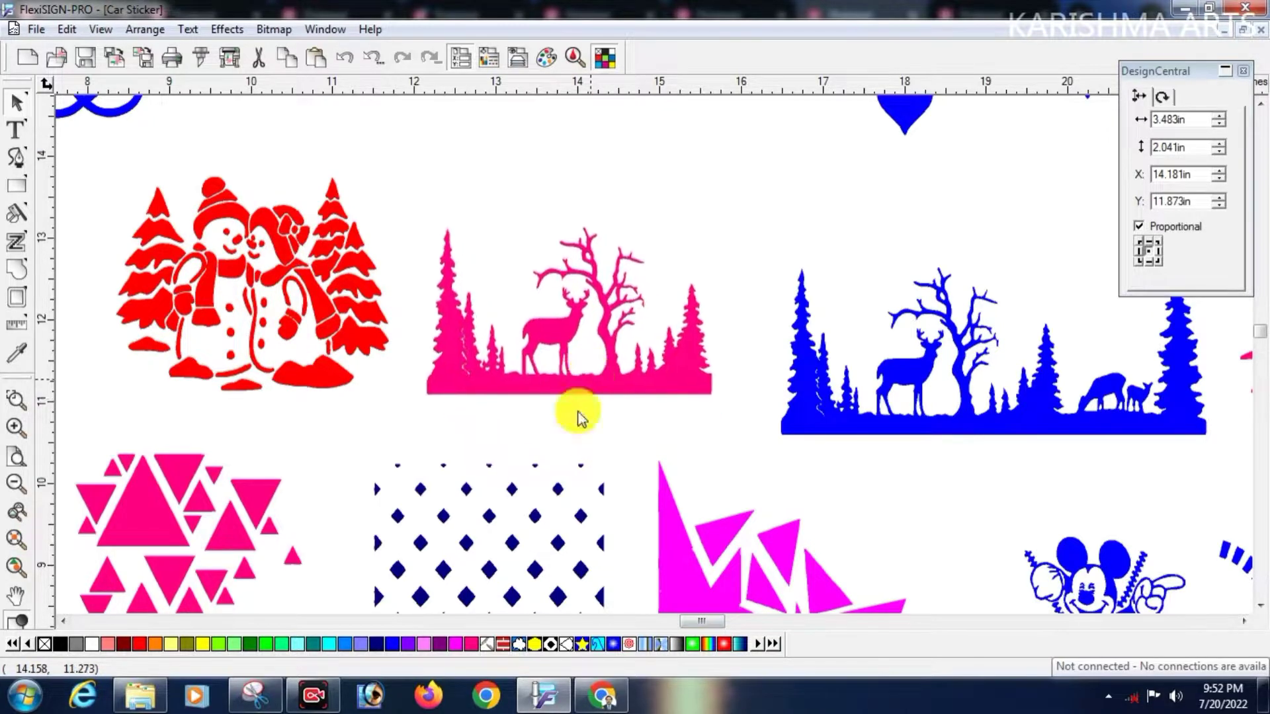
{"action": "left_click", "coordinate": [344, 645]}
{"action": "left_click", "coordinate": [714, 444]}
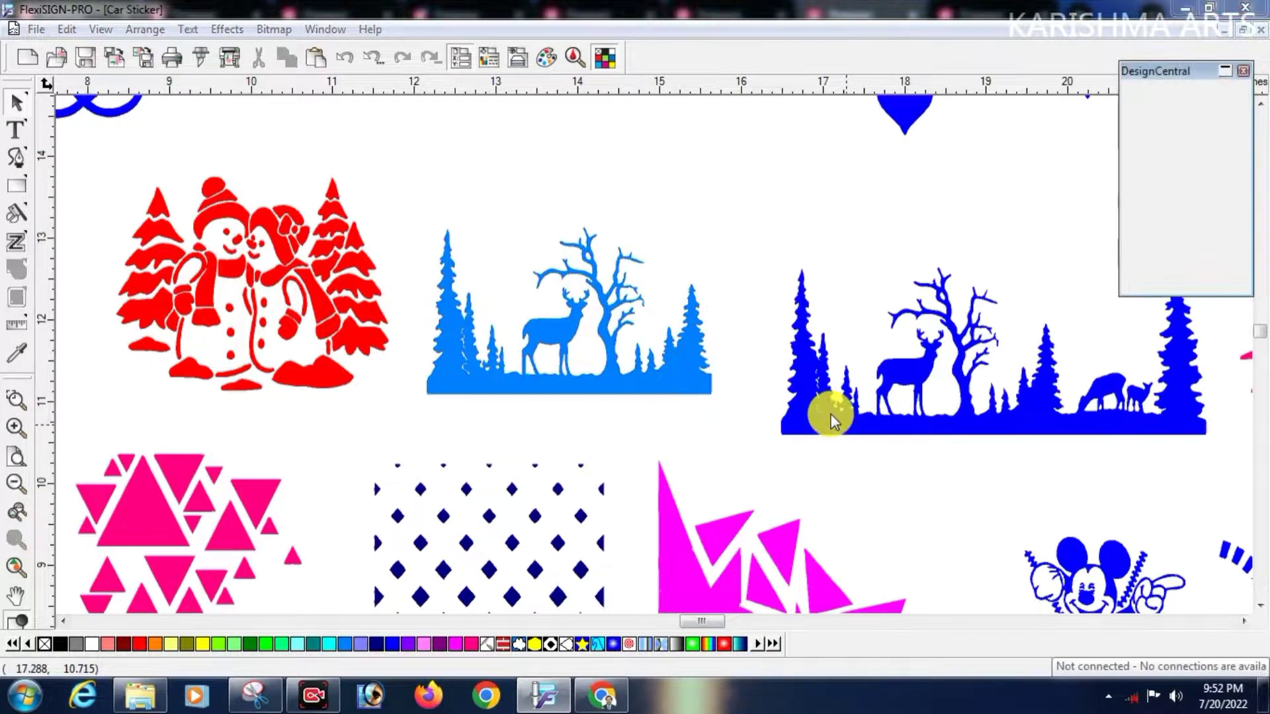
{"action": "left_click_drag", "start_coordinate": [832, 419], "coordinate": [807, 400]}
{"action": "left_click", "coordinate": [472, 644]}
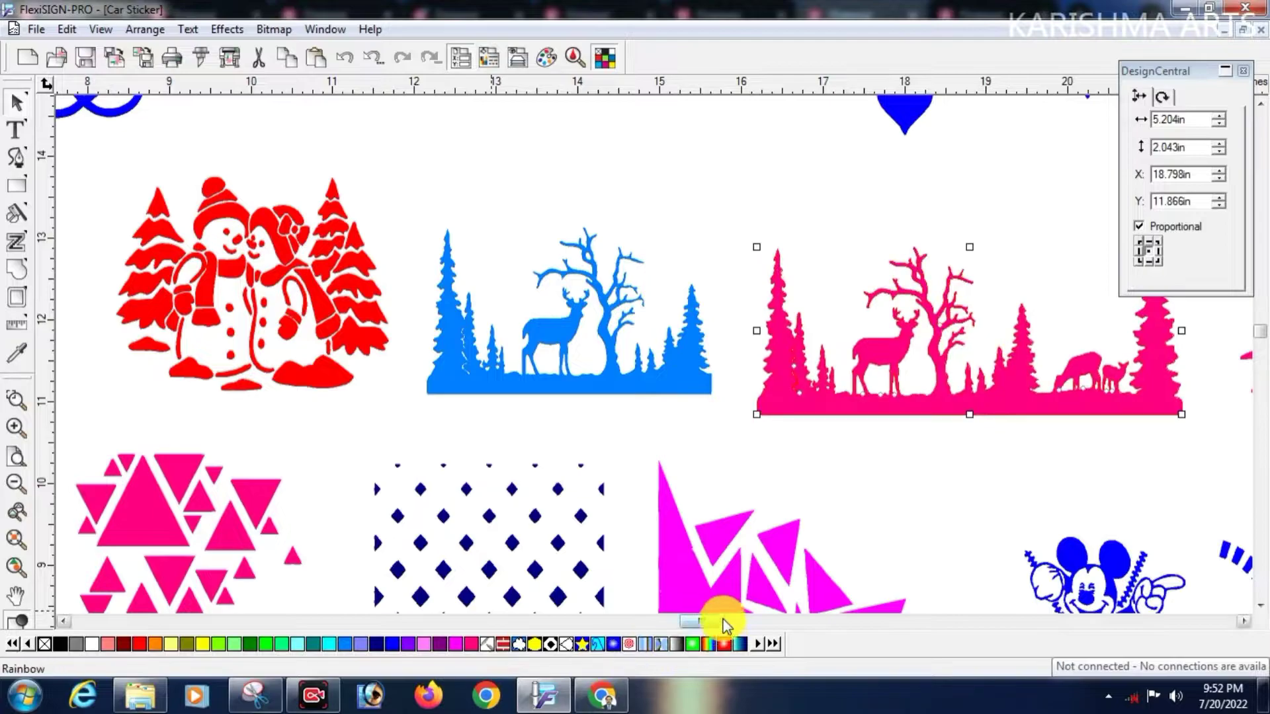
- Move the peeking cat face to about X 24.5 in, Y 11.7 in, and recolor it orange
{"action": "left_click_drag", "start_coordinate": [728, 618], "coordinate": [760, 613]}
{"action": "left_click", "coordinate": [603, 394]}
{"action": "left_click_drag", "start_coordinate": [604, 394], "coordinate": [597, 377]}
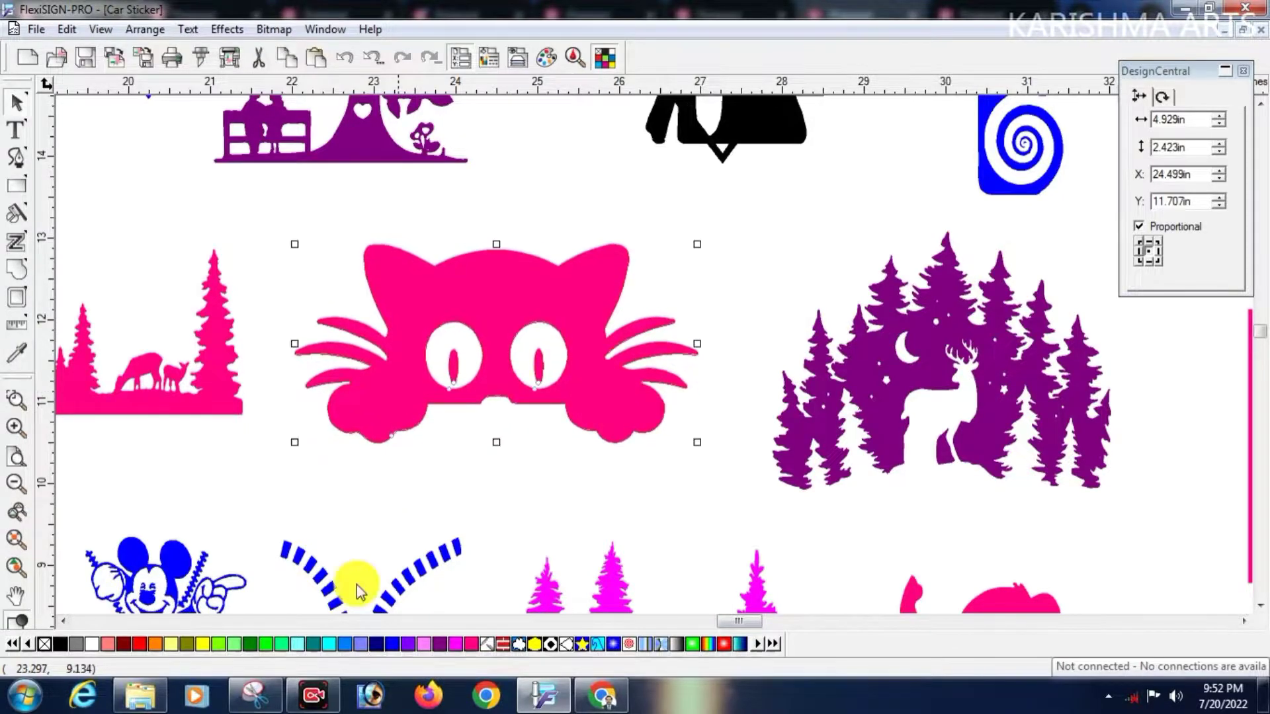
{"action": "left_click", "coordinate": [158, 644]}
{"action": "left_click", "coordinate": [892, 431]}
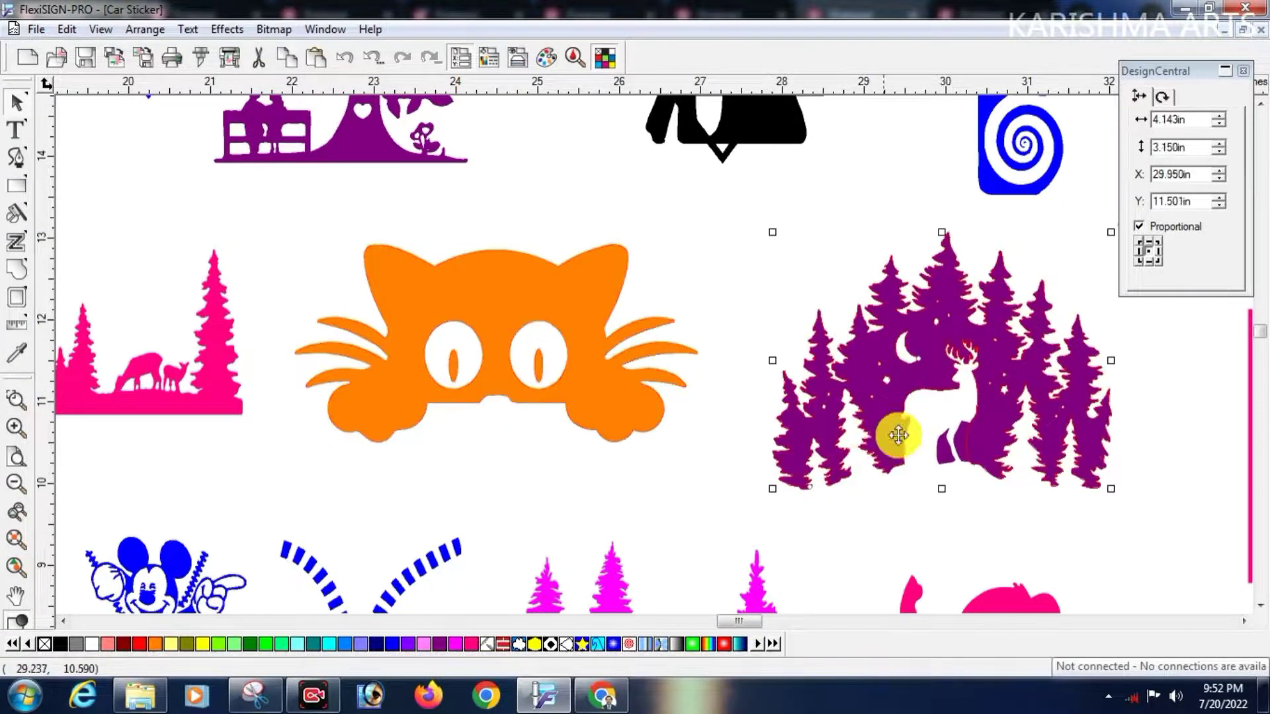
{"action": "left_click", "coordinate": [886, 416]}
{"action": "left_click_drag", "start_coordinate": [874, 410], "coordinate": [917, 422]}
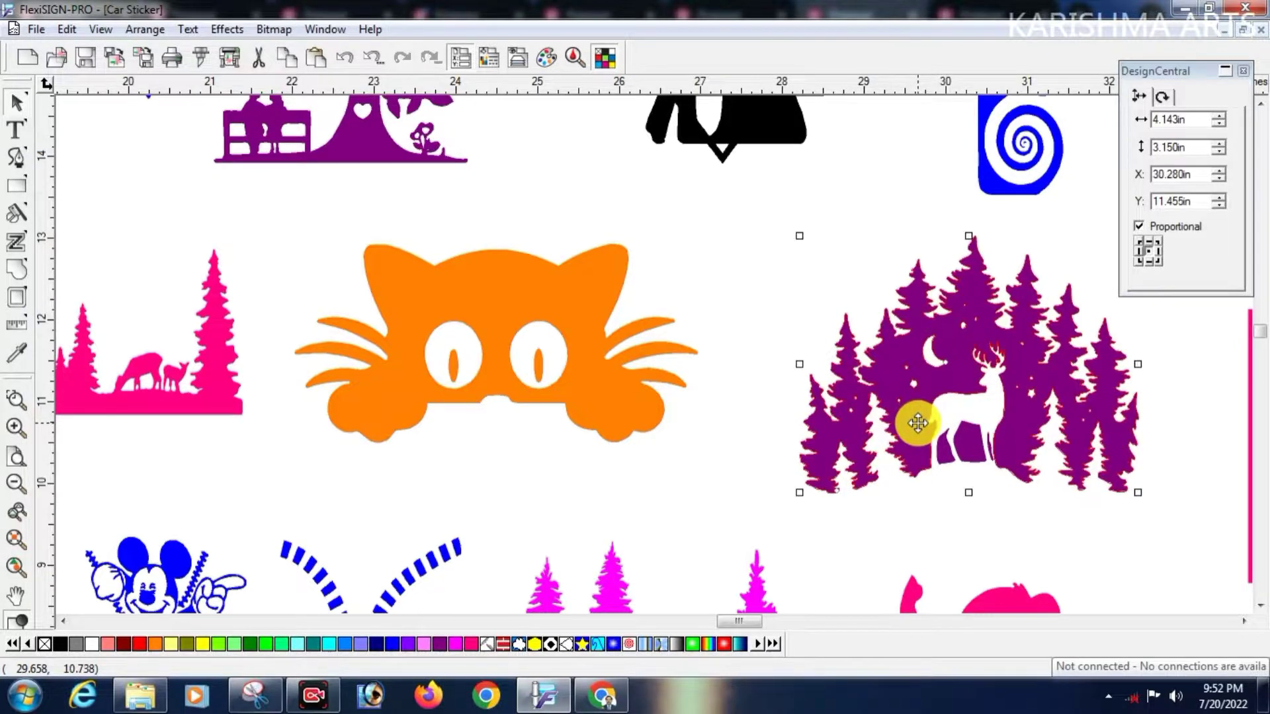
{"action": "key", "text": "ctrl+z"}
- Move the purple forest right to about X 30.3 in to line up with the loose piece at the deer's legs, and group them
{"action": "left_click", "coordinate": [975, 443]}
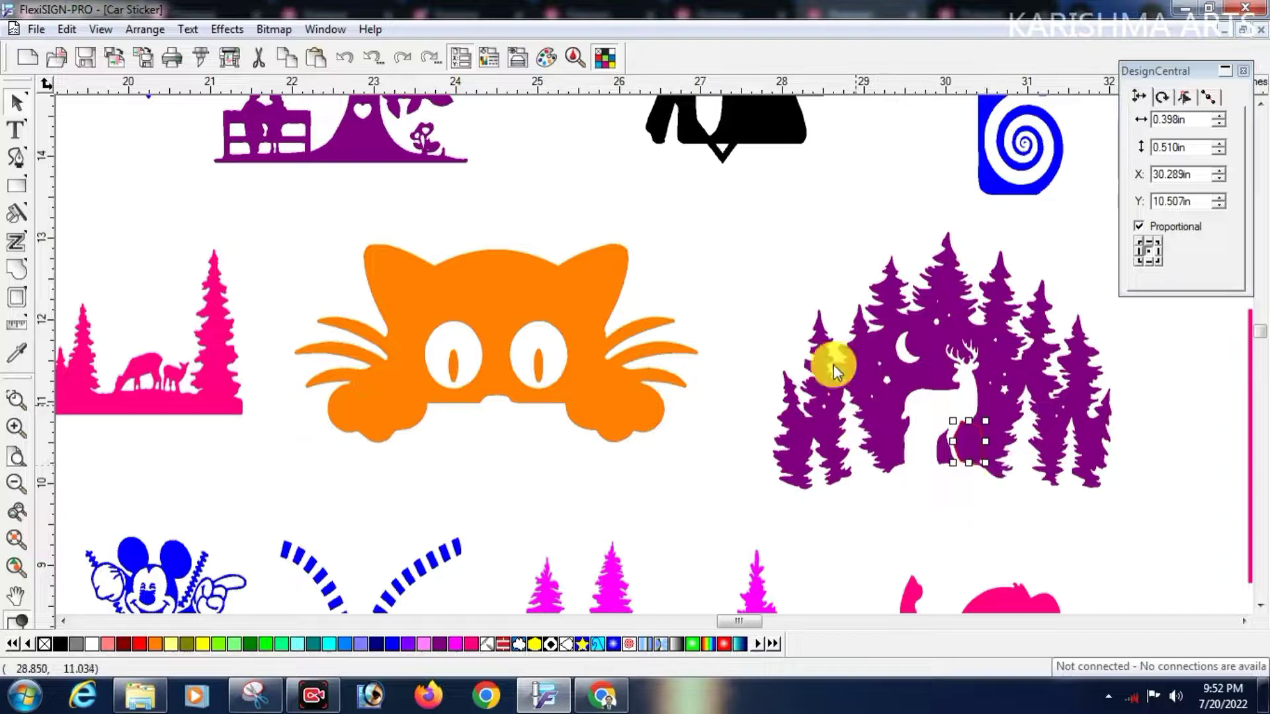
{"action": "left_click_drag", "start_coordinate": [997, 431], "coordinate": [1025, 432]}
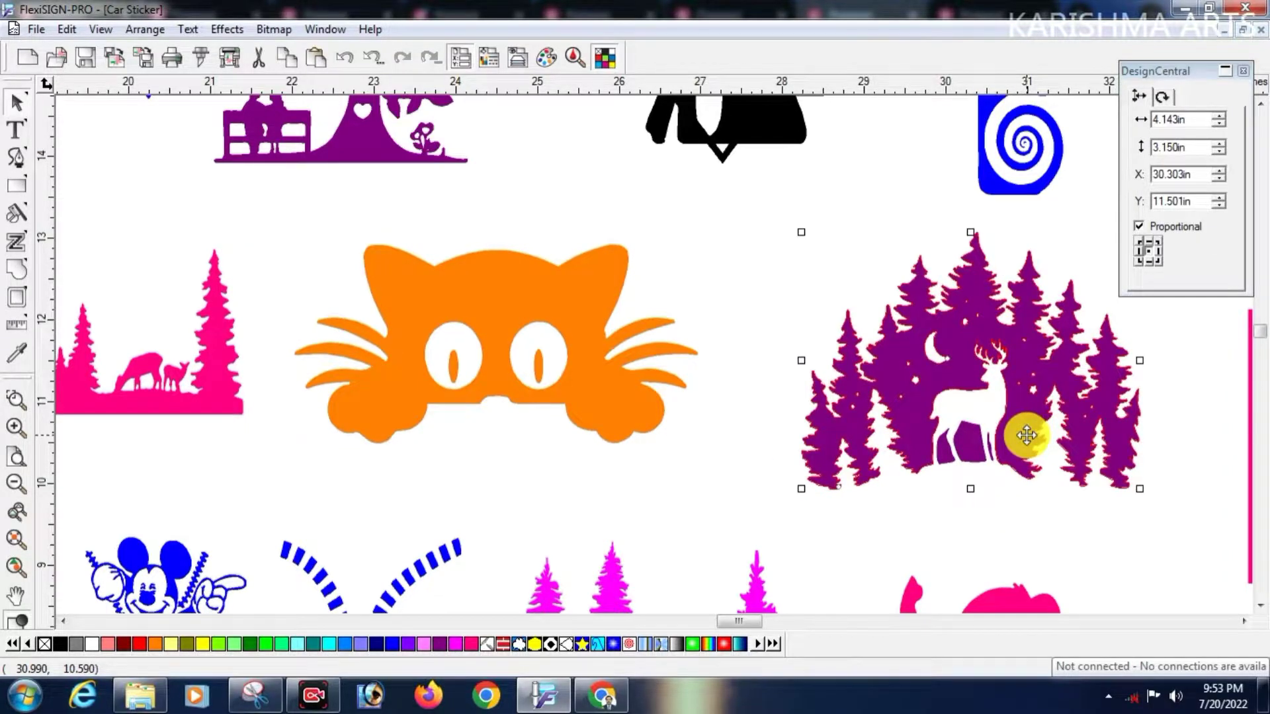
{"action": "left_click", "coordinate": [986, 510]}
{"action": "left_click_drag", "start_coordinate": [780, 284], "coordinate": [1104, 495]}
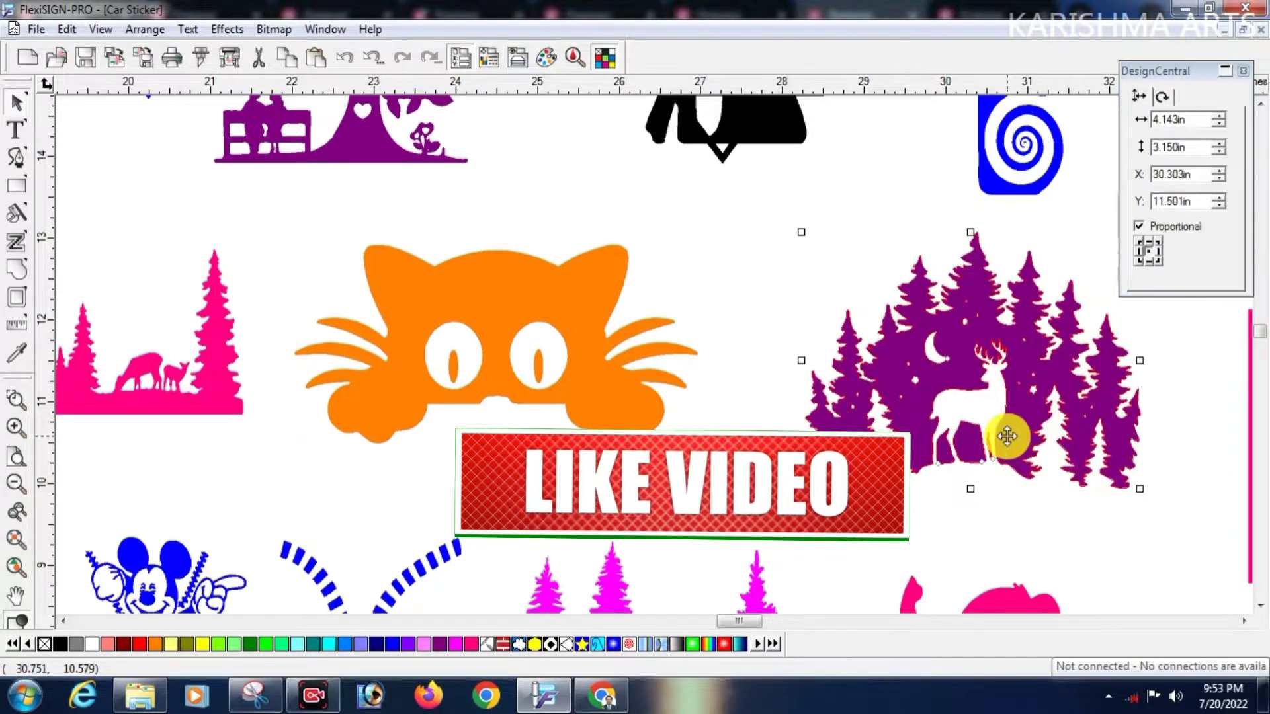
{"action": "right_click", "coordinate": [1009, 433]}
{"action": "mouse_move", "coordinate": [1036, 397]}
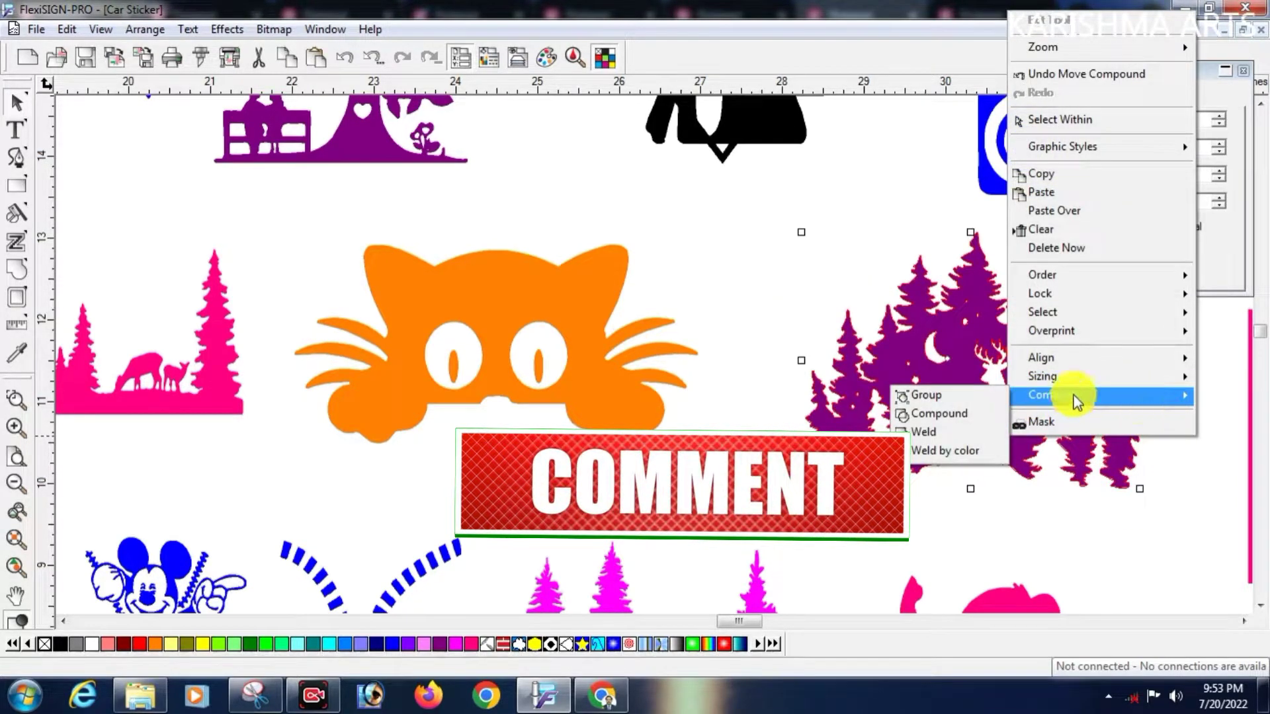
{"action": "left_click", "coordinate": [926, 395]}
- Move the pink flower border panel up and left to about X 34.6 in, Y 11.0 in, and recolor it blue
{"action": "scroll", "coordinate": [910, 516], "scroll_direction": "down", "scroll_amount": 3}
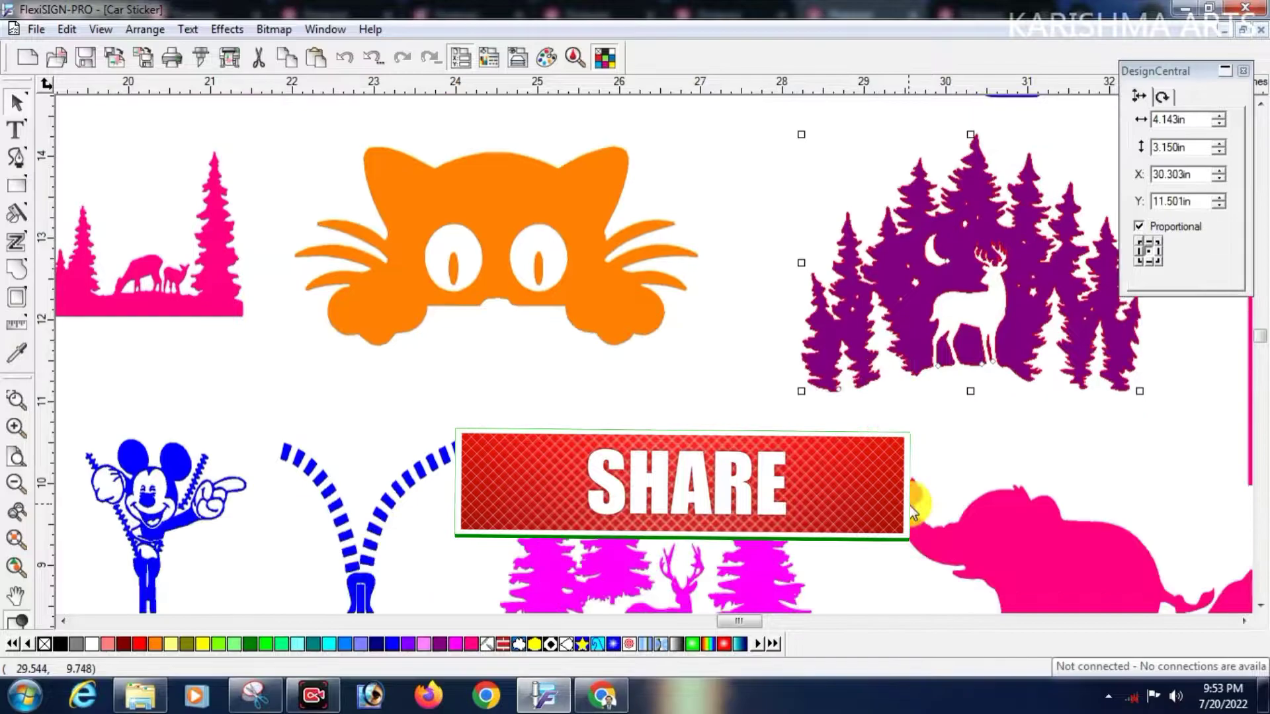
{"action": "scroll", "coordinate": [898, 550], "scroll_direction": "down", "scroll_amount": 1}
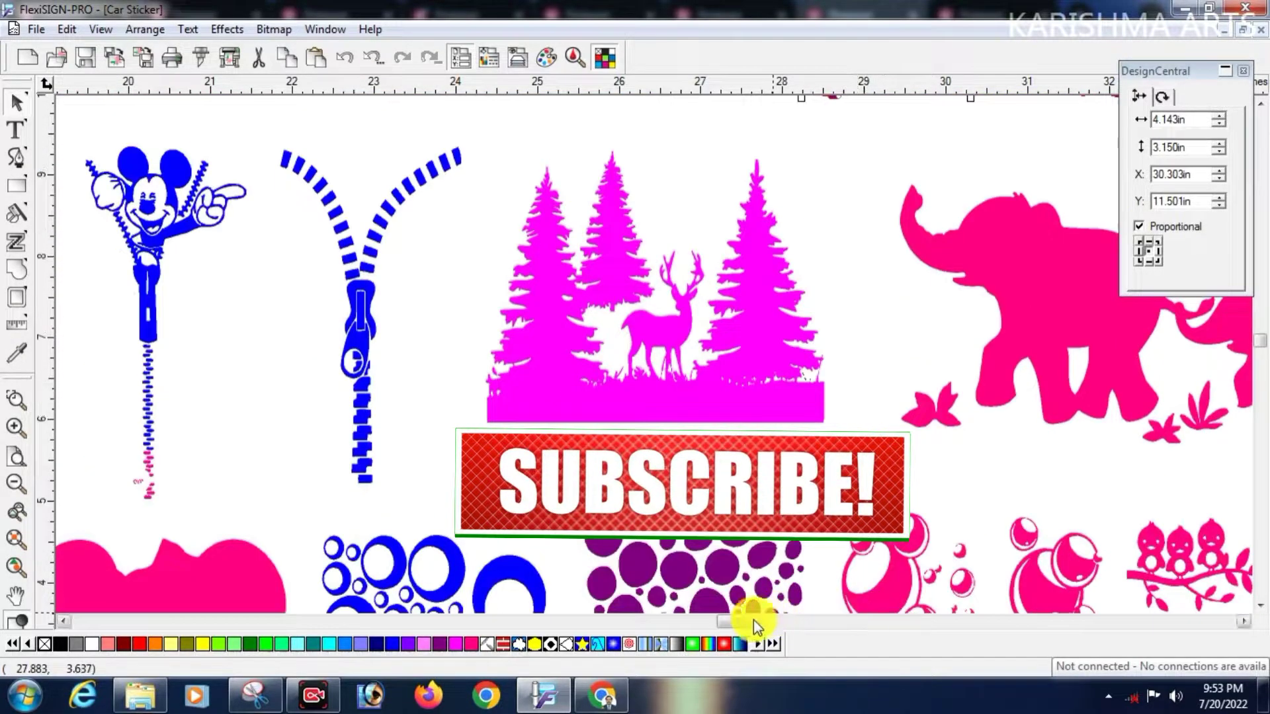
{"action": "left_click_drag", "start_coordinate": [752, 620], "coordinate": [770, 621]}
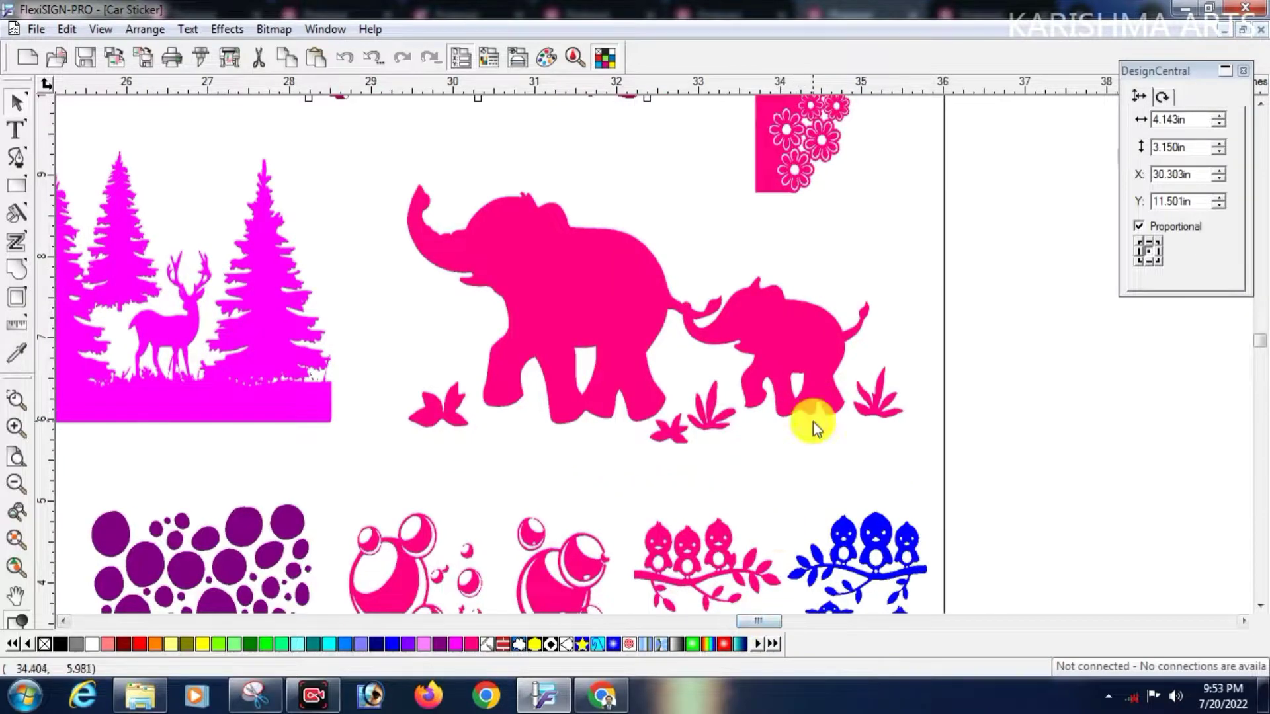
{"action": "scroll", "coordinate": [812, 422], "scroll_direction": "up", "scroll_amount": 4}
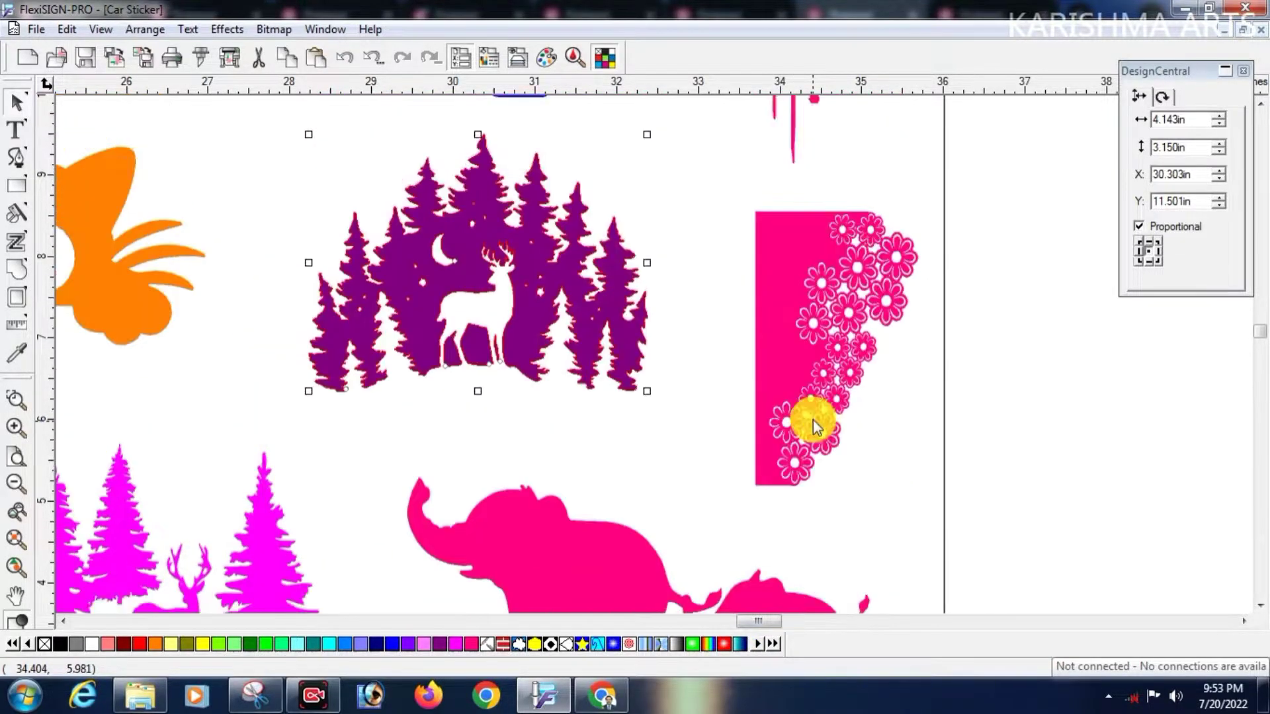
{"action": "left_click", "coordinate": [798, 382]}
{"action": "left_click_drag", "start_coordinate": [780, 377], "coordinate": [769, 332]}
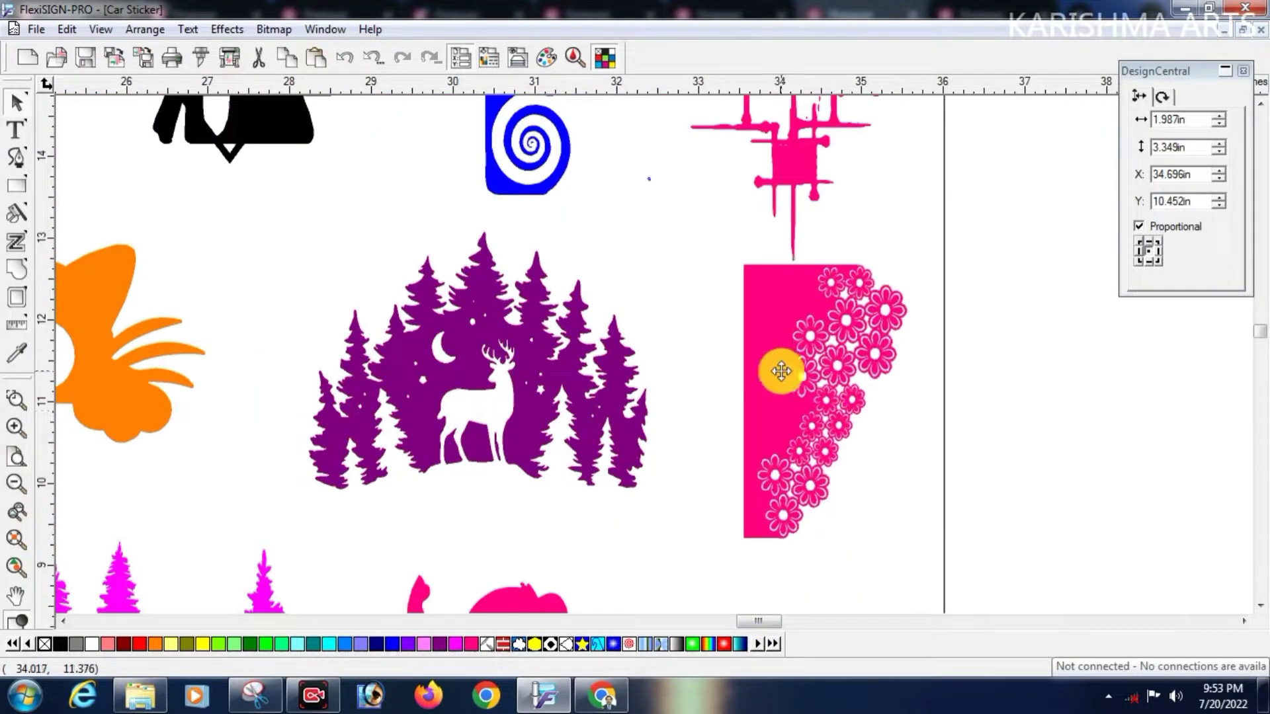
{"action": "left_click", "coordinate": [395, 645]}
- Move the pink elephants up and right to about X 32.8 in, Y 7.4 in, and recolor them blue
{"action": "scroll", "coordinate": [874, 477], "scroll_direction": "down", "scroll_amount": 3}
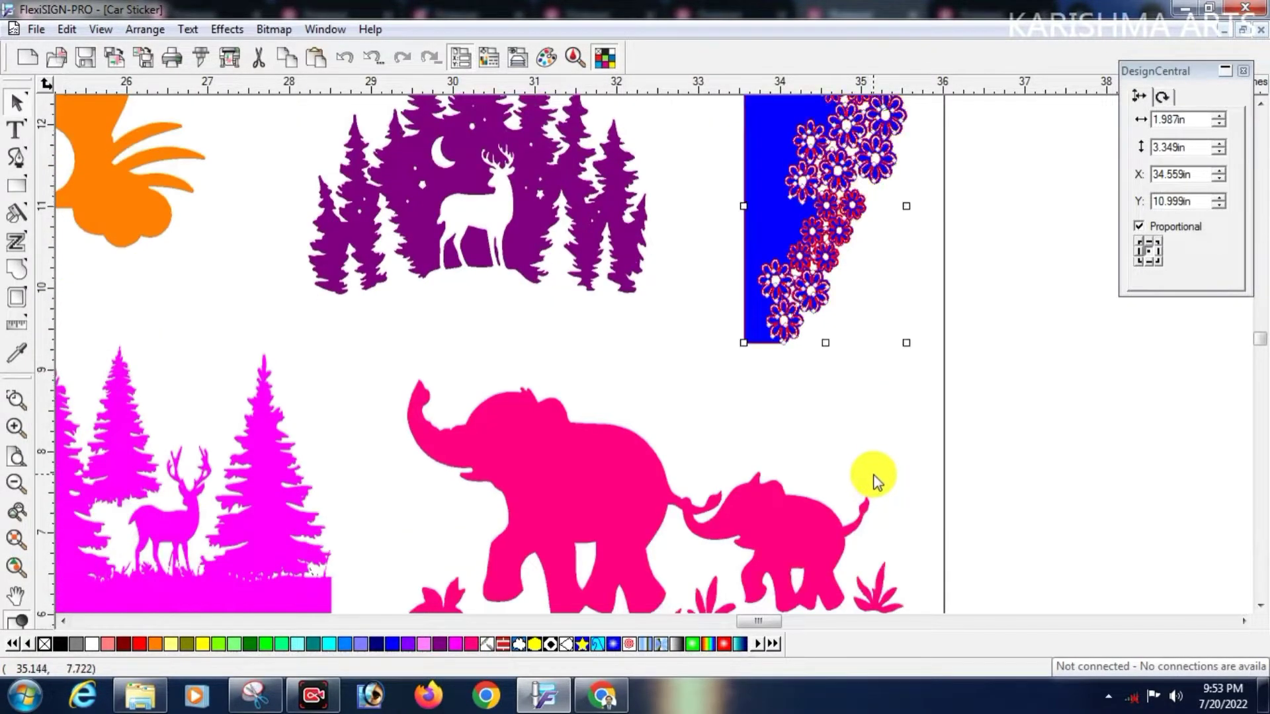
{"action": "scroll", "coordinate": [874, 477], "scroll_direction": "down", "scroll_amount": 3}
{"action": "left_click", "coordinate": [824, 426]}
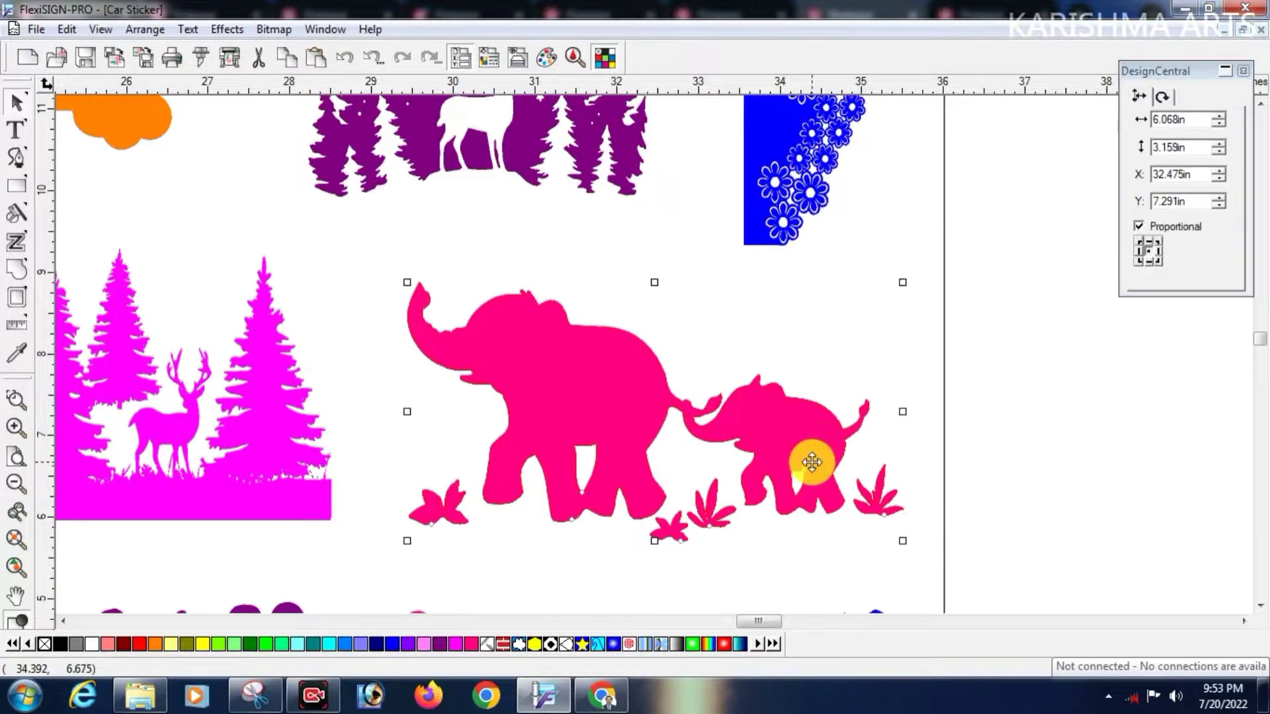
{"action": "left_click_drag", "start_coordinate": [812, 462], "coordinate": [837, 451]}
{"action": "left_click", "coordinate": [393, 644]}
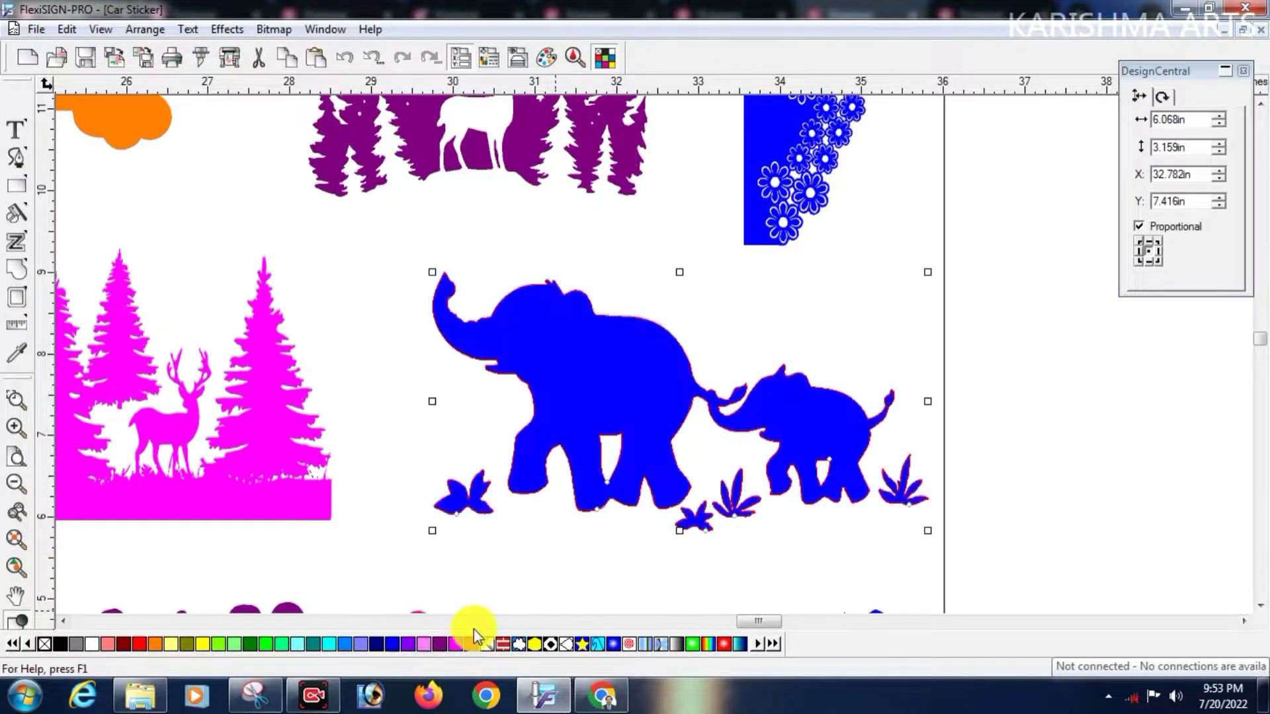
- Recolor the magenta deer with three pine trees purple and deselect it
{"action": "mouse_move", "coordinate": [744, 619]}
{"action": "left_mouse_down"}
{"action": "mouse_move", "coordinate": [716, 606]}
{"action": "mouse_move", "coordinate": [721, 621]}
{"action": "left_mouse_up"}
{"action": "left_click", "coordinate": [788, 488]}
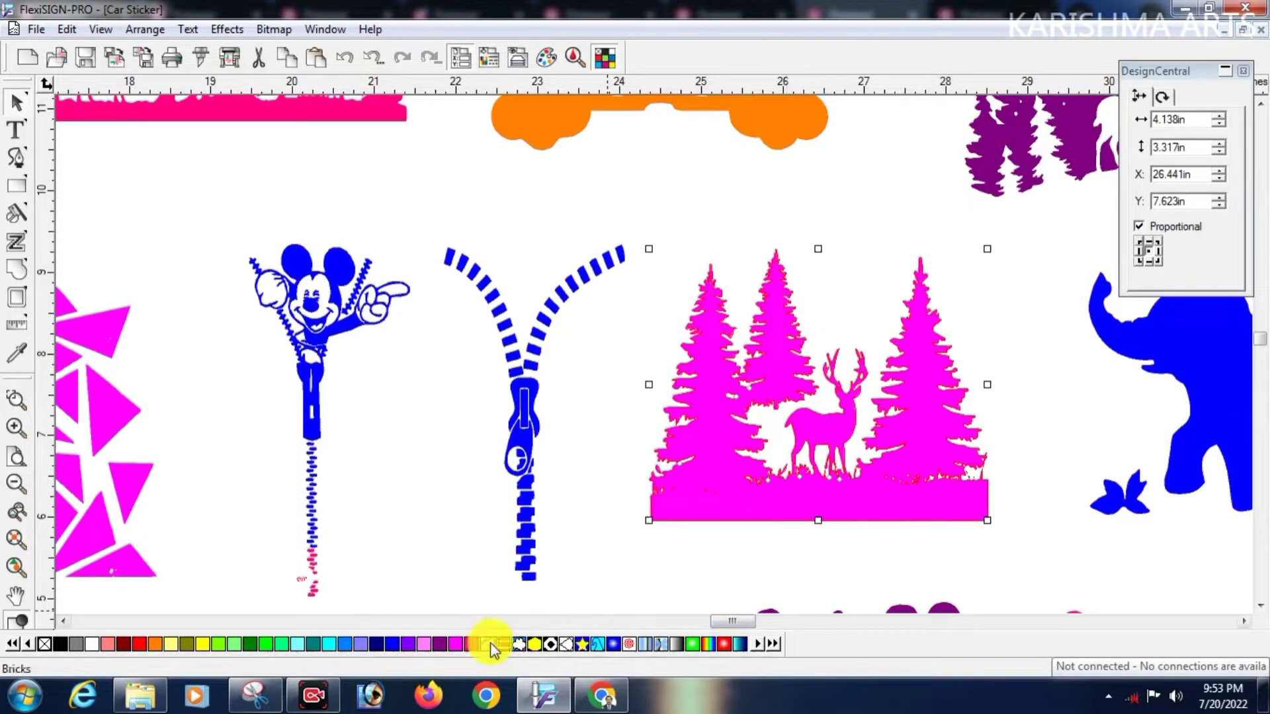
{"action": "left_click", "coordinate": [439, 643]}
{"action": "left_click", "coordinate": [520, 448]}
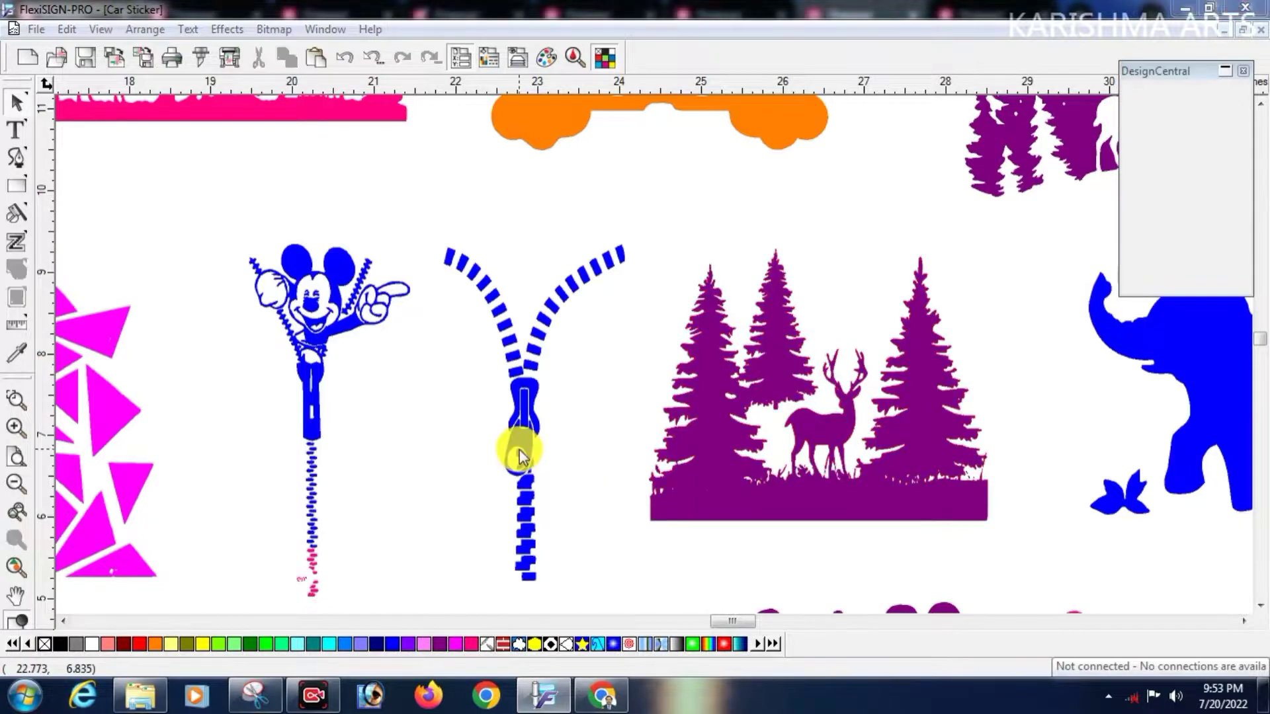
- Recolor the blue open zipper violet and the body of the Mickey zipper figure green
{"action": "left_click", "coordinate": [406, 643]}
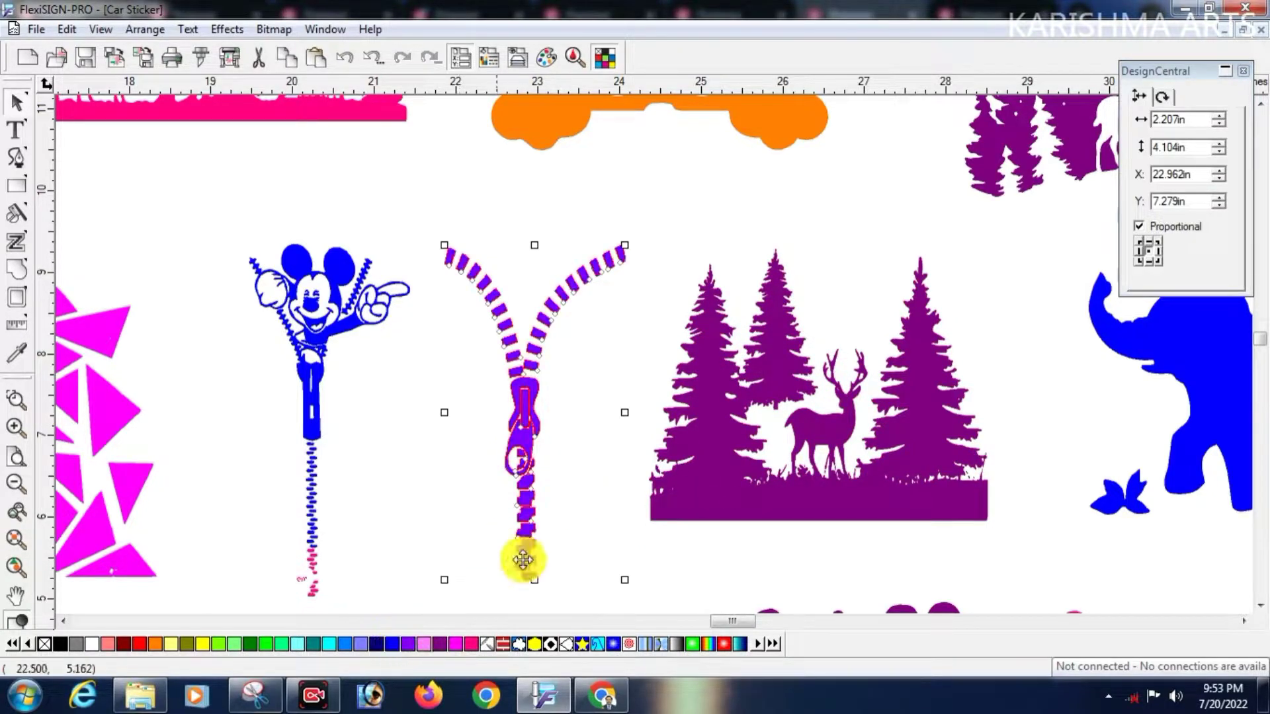
{"action": "left_click", "coordinate": [308, 430]}
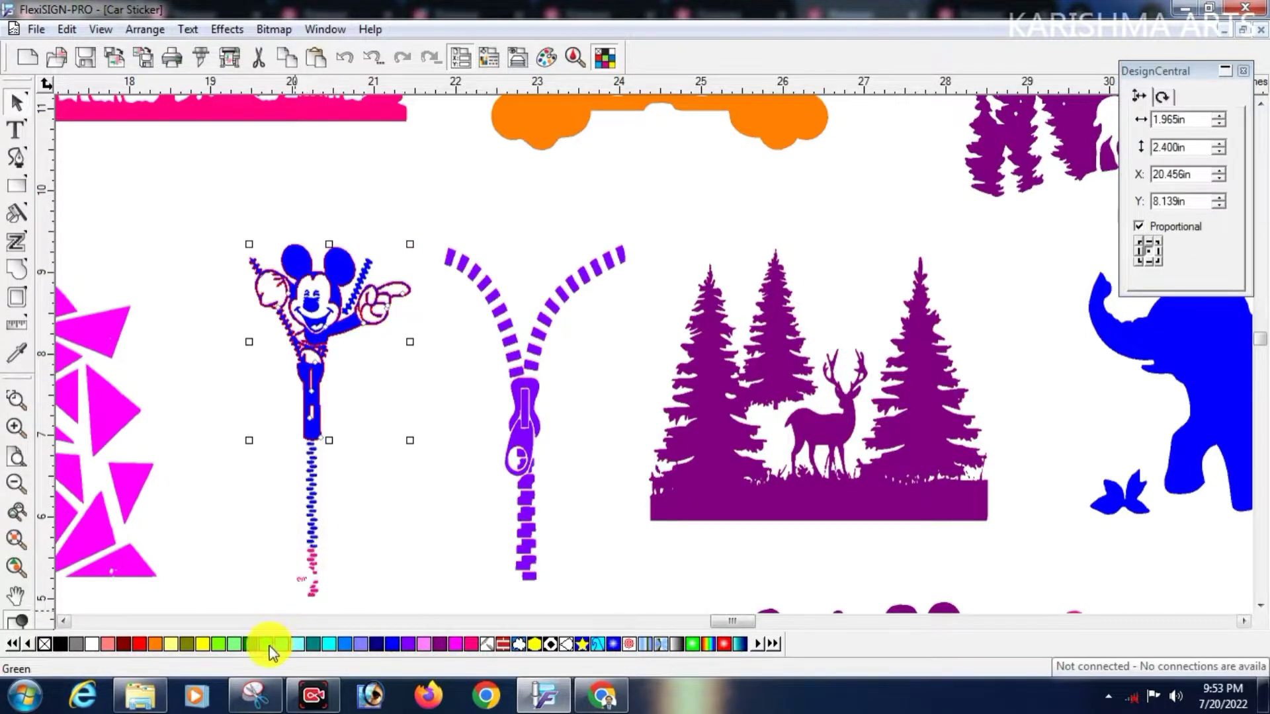
{"action": "left_click", "coordinate": [250, 643]}
- Delete the small pink fragments at the lower end of the Mickey figure's zipper
{"action": "left_click", "coordinate": [716, 621]}
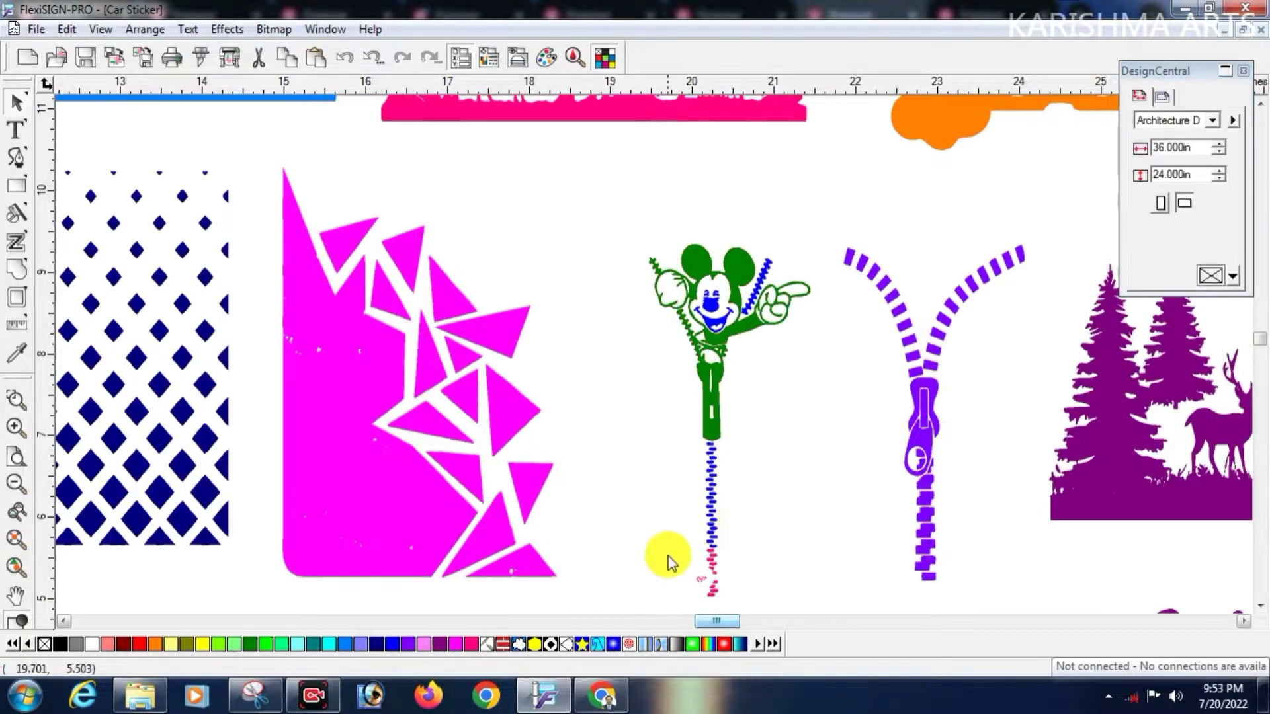
{"action": "left_click_drag", "start_coordinate": [668, 556], "coordinate": [737, 597]}
{"action": "key", "text": "Delete"}
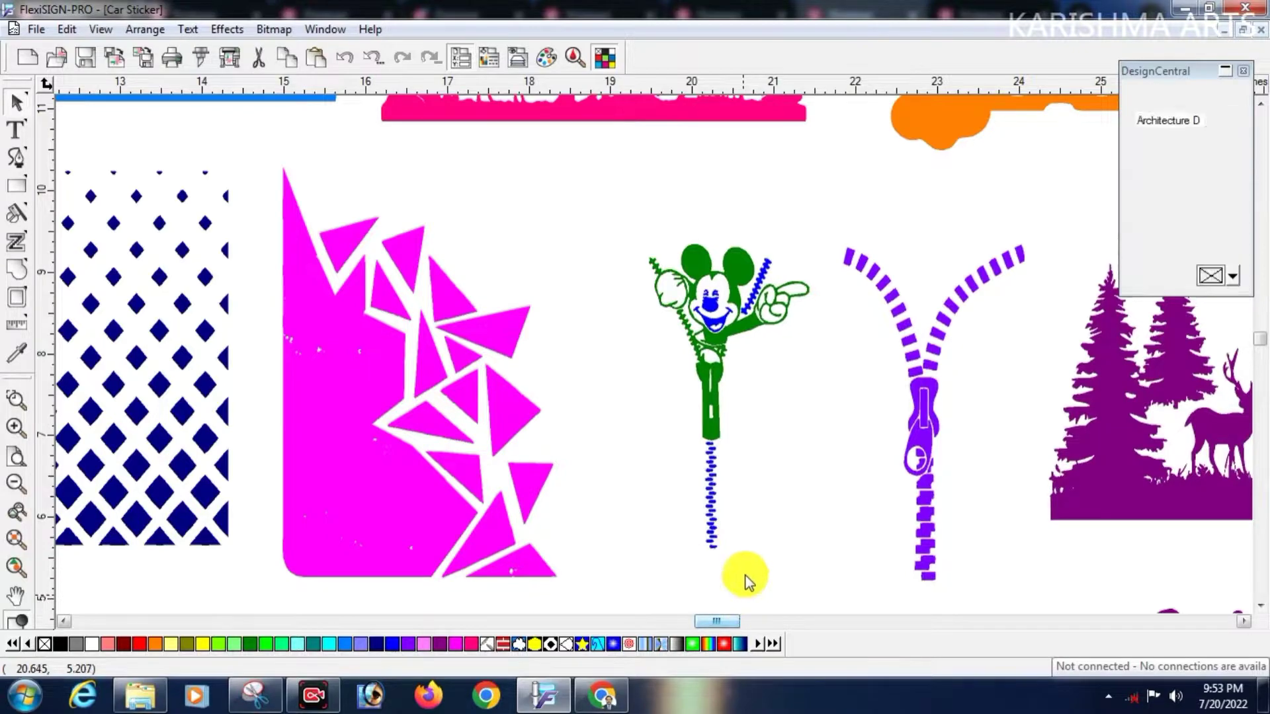
- Recolor the Mickey zipper figure's body, face and zipper pieces pink together, and deselect them
{"action": "mouse_move", "coordinate": [625, 214]}
{"action": "left_mouse_down"}
{"action": "mouse_move", "coordinate": [742, 351]}
{"action": "mouse_move", "coordinate": [795, 527]}
{"action": "left_mouse_up"}
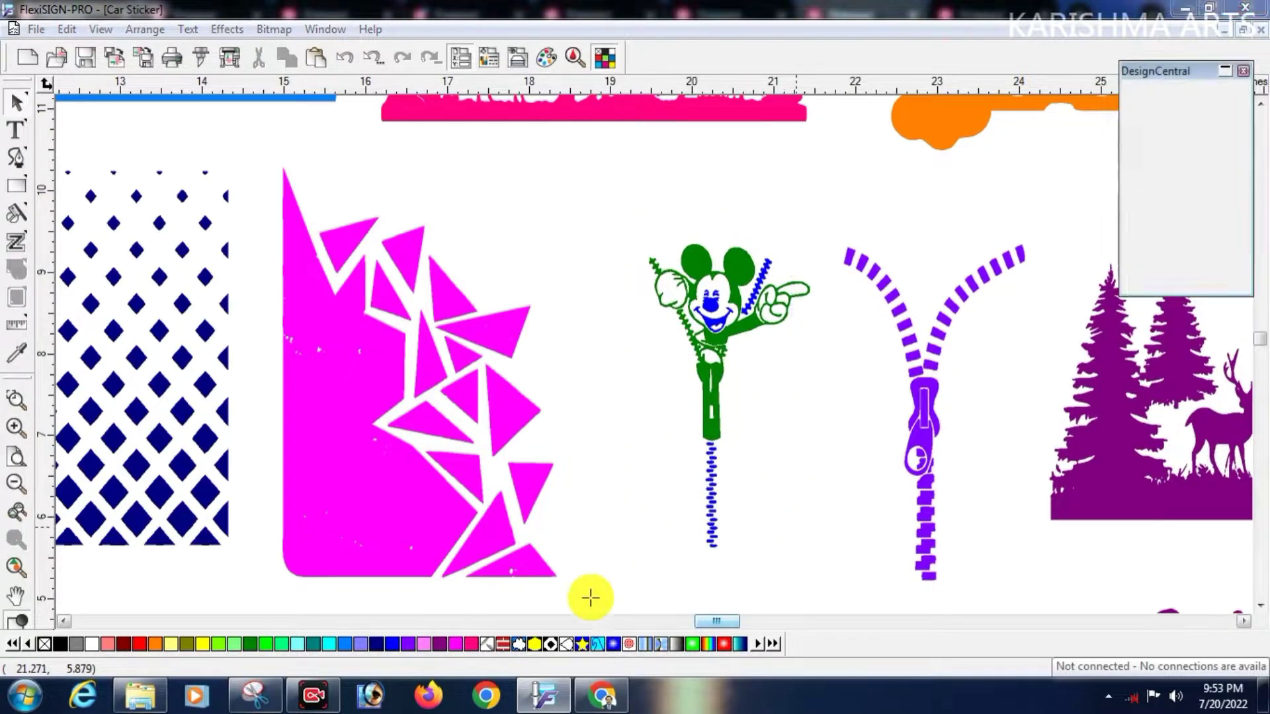
{"action": "left_click", "coordinate": [472, 643]}
{"action": "left_click", "coordinate": [767, 565]}
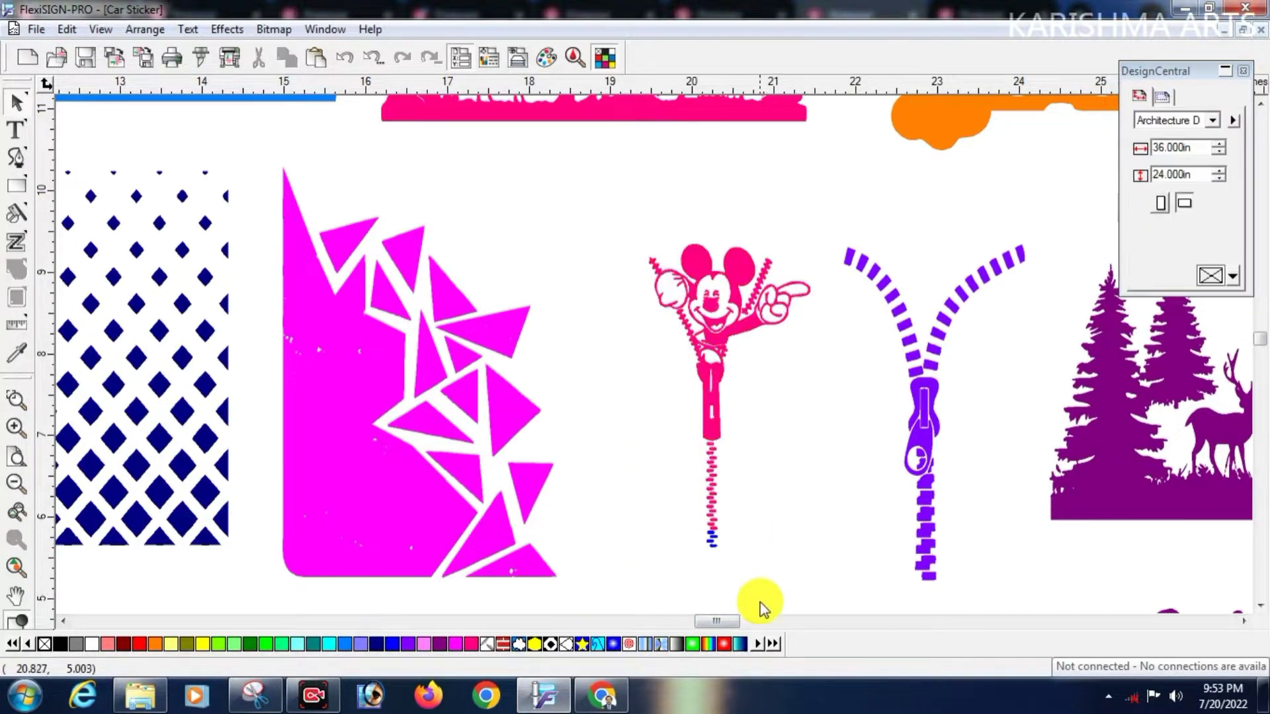
- Recolor the magenta panel with the broken triangular edge violet and deselect it
{"action": "left_click_drag", "start_coordinate": [739, 616], "coordinate": [725, 617]}
{"action": "left_click", "coordinate": [756, 519]}
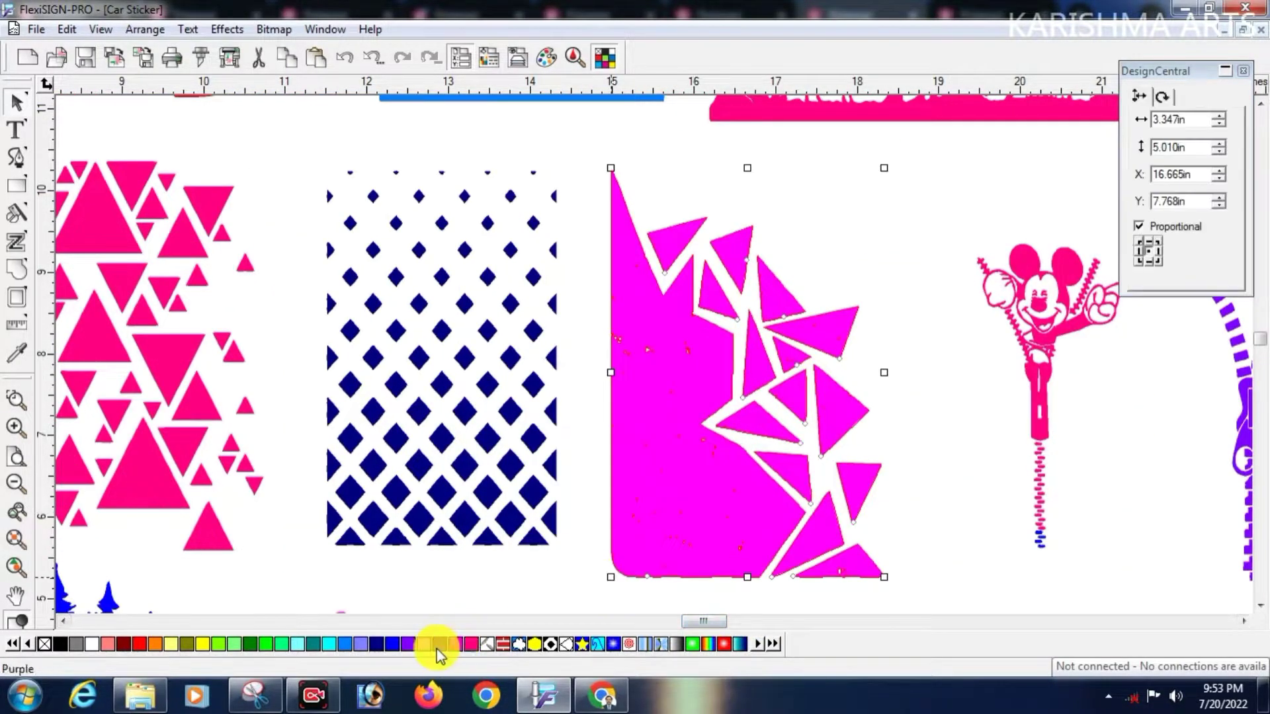
{"action": "left_click", "coordinate": [410, 646]}
{"action": "left_click", "coordinate": [603, 552]}
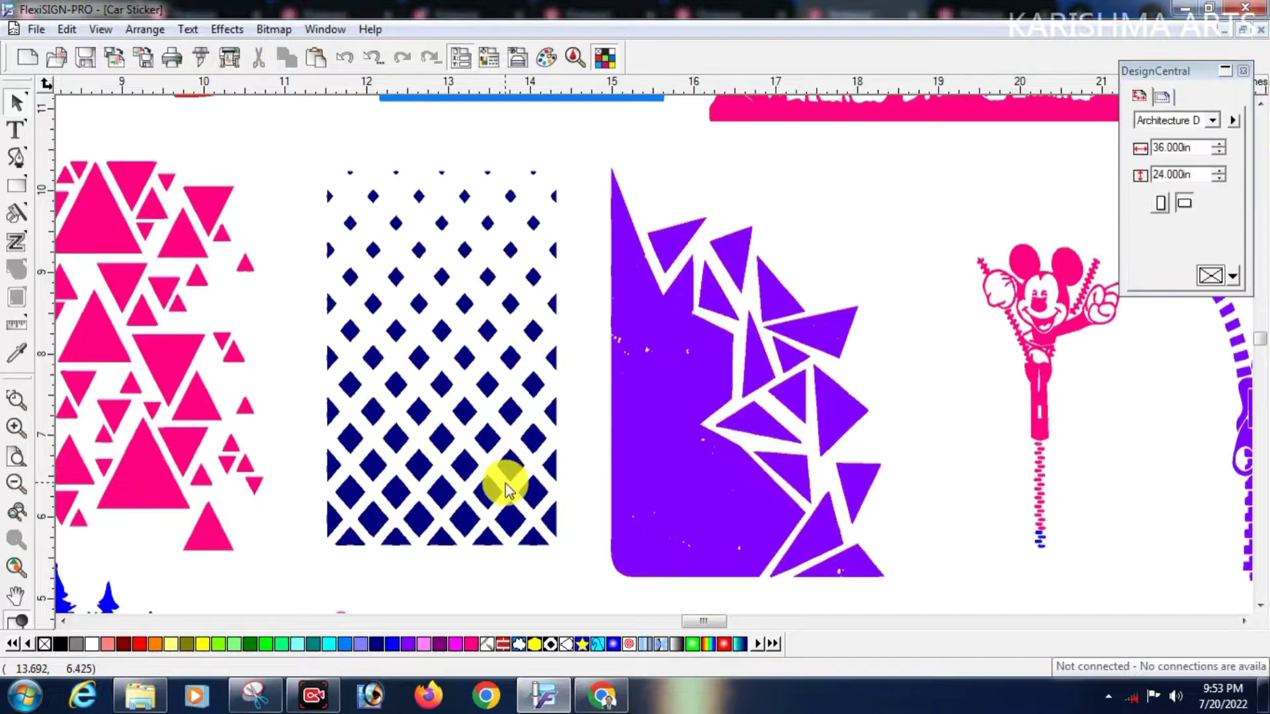
- Recolor the navy diamond pattern light blue and the pink scattered-triangle pattern purple
{"action": "left_click", "coordinate": [503, 527]}
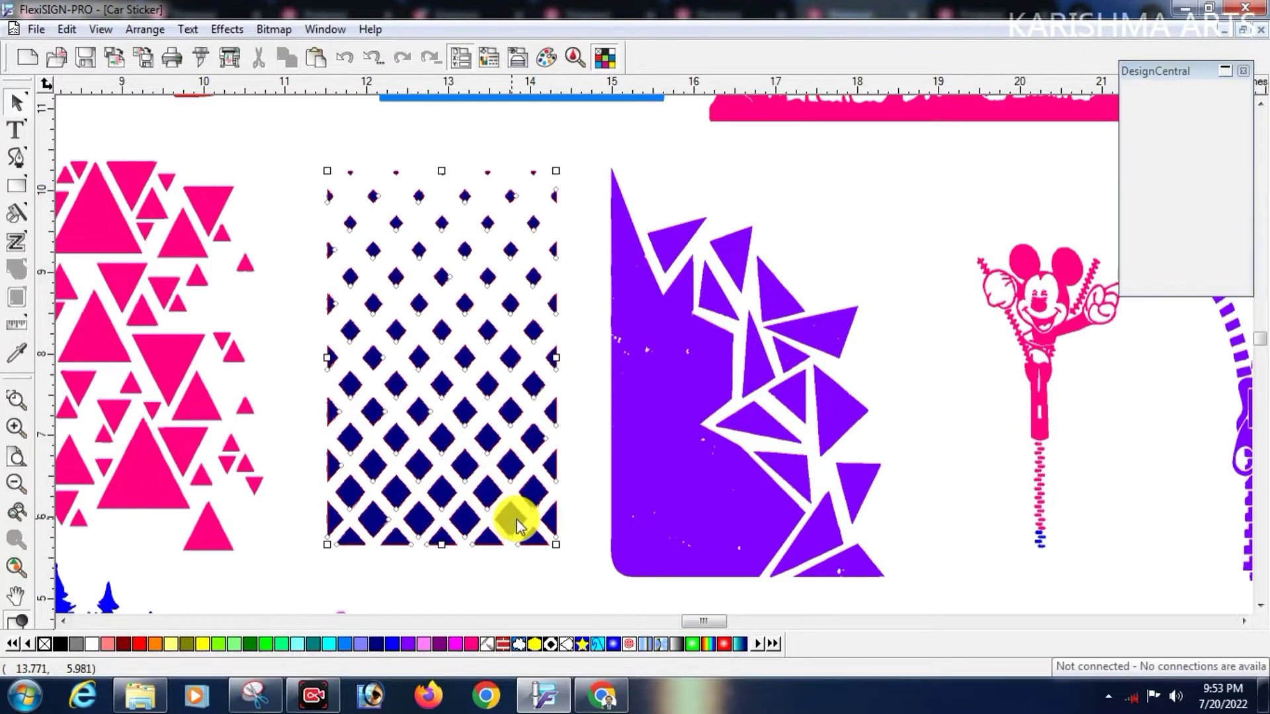
{"action": "left_click", "coordinate": [345, 645]}
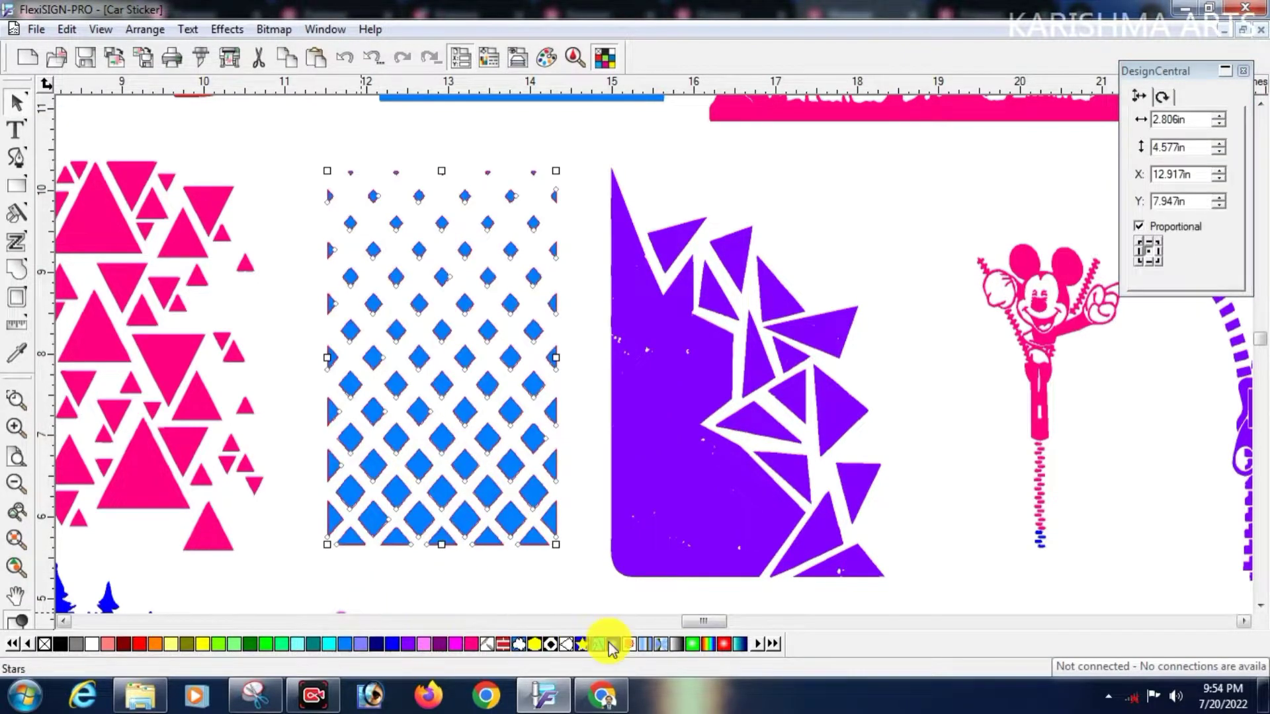
{"action": "left_click", "coordinate": [671, 623]}
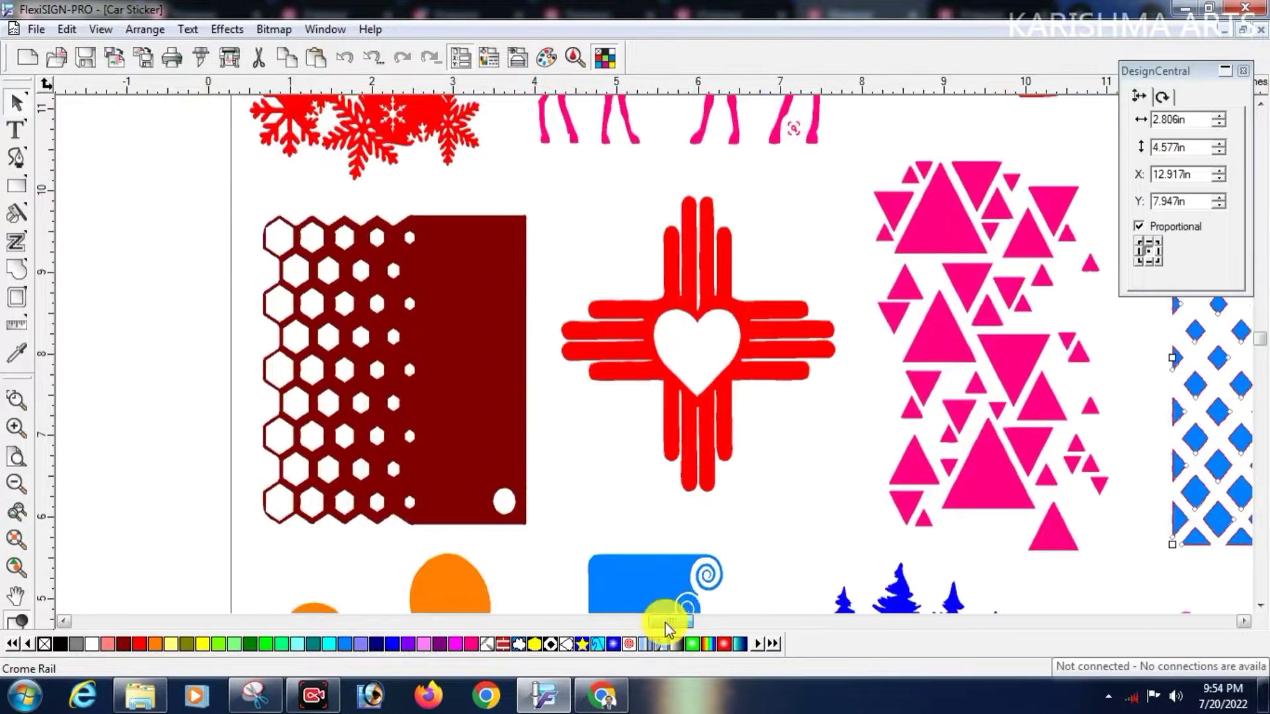
{"action": "left_click_drag", "start_coordinate": [668, 625], "coordinate": [676, 621]}
{"action": "left_click", "coordinate": [791, 503]}
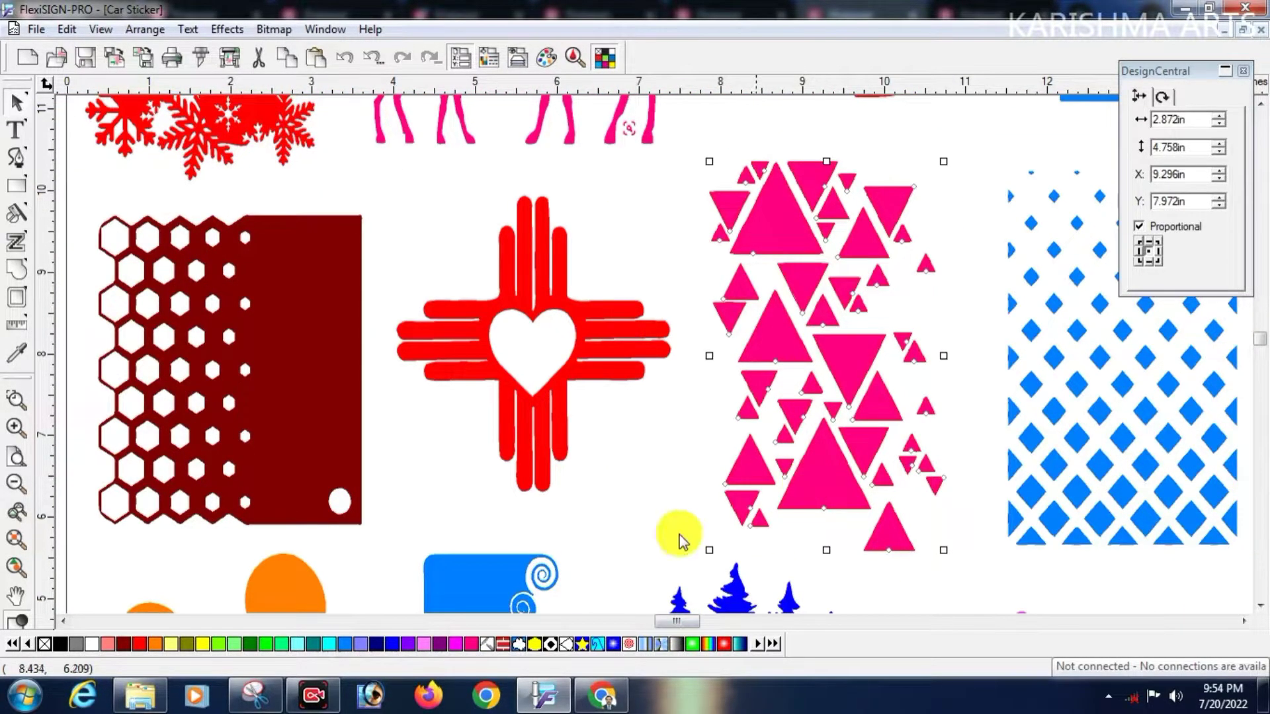
{"action": "left_click", "coordinate": [442, 644]}
- Recolor the orange peeking Mickey head red and the light blue spiral-edged panel green
{"action": "left_click", "coordinate": [550, 406]}
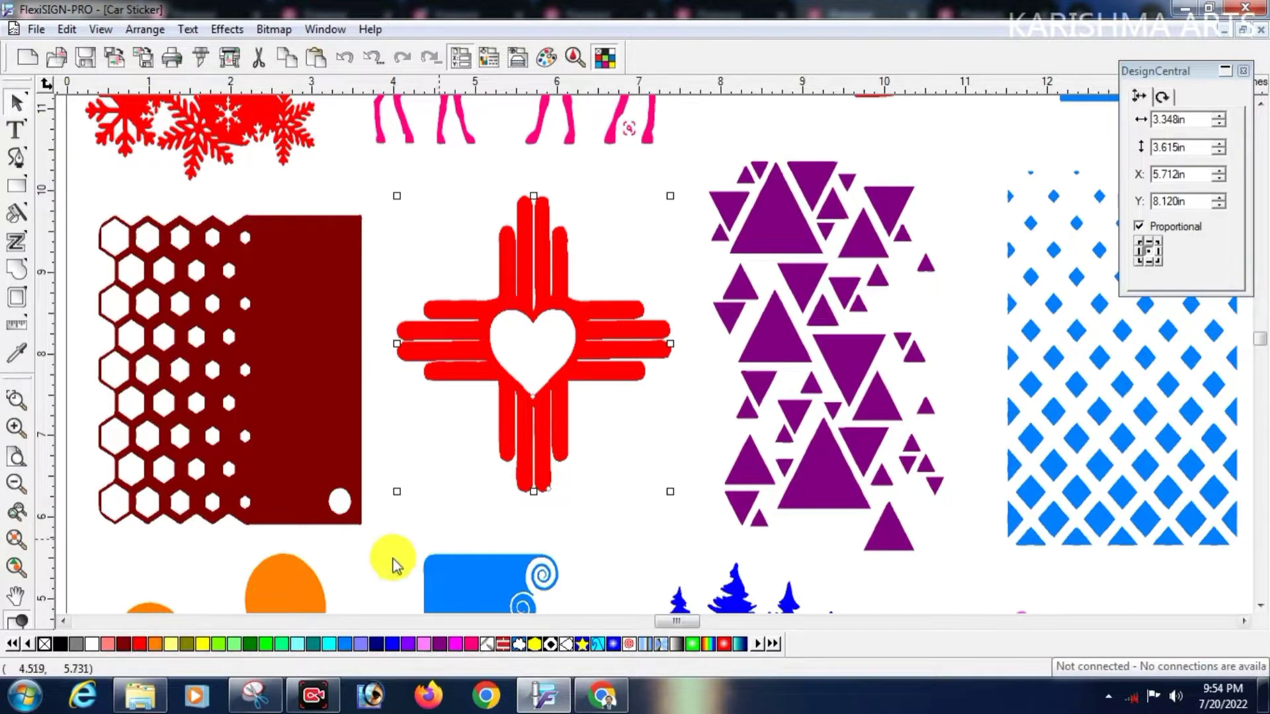
{"action": "left_click", "coordinate": [241, 448]}
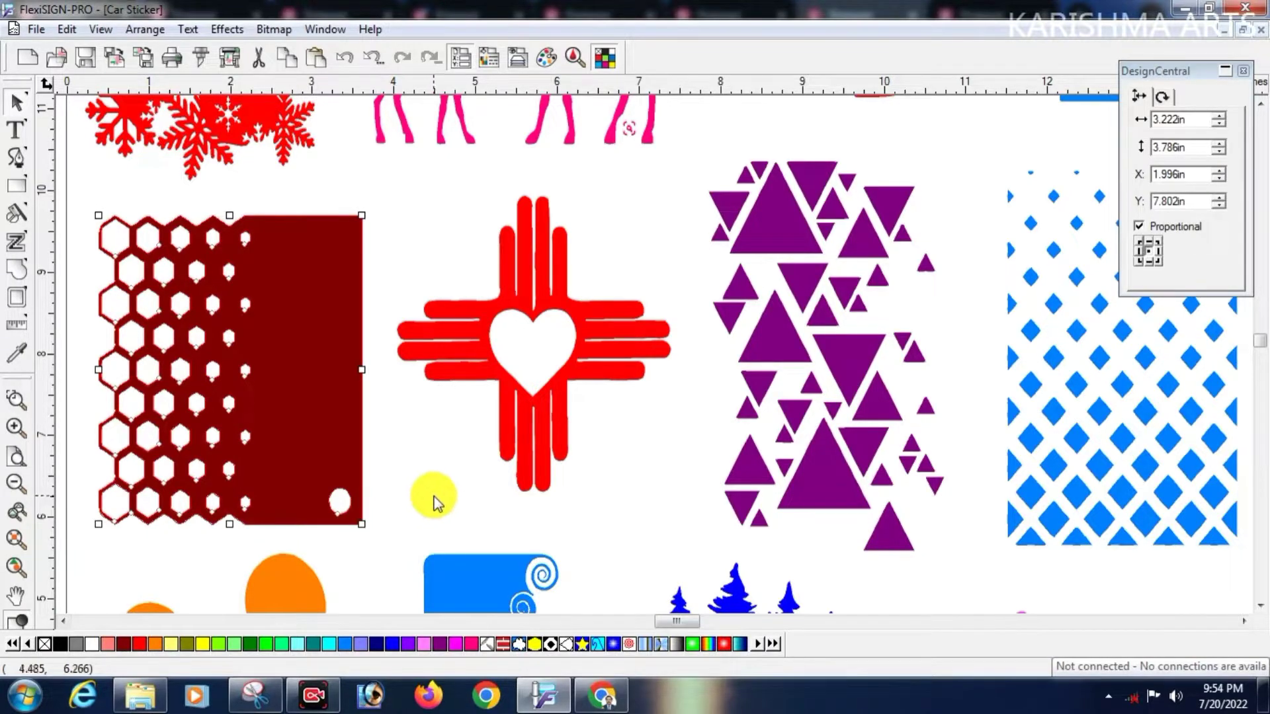
{"action": "scroll", "coordinate": [434, 494], "scroll_direction": "down", "scroll_amount": 5}
{"action": "left_click", "coordinate": [307, 406]}
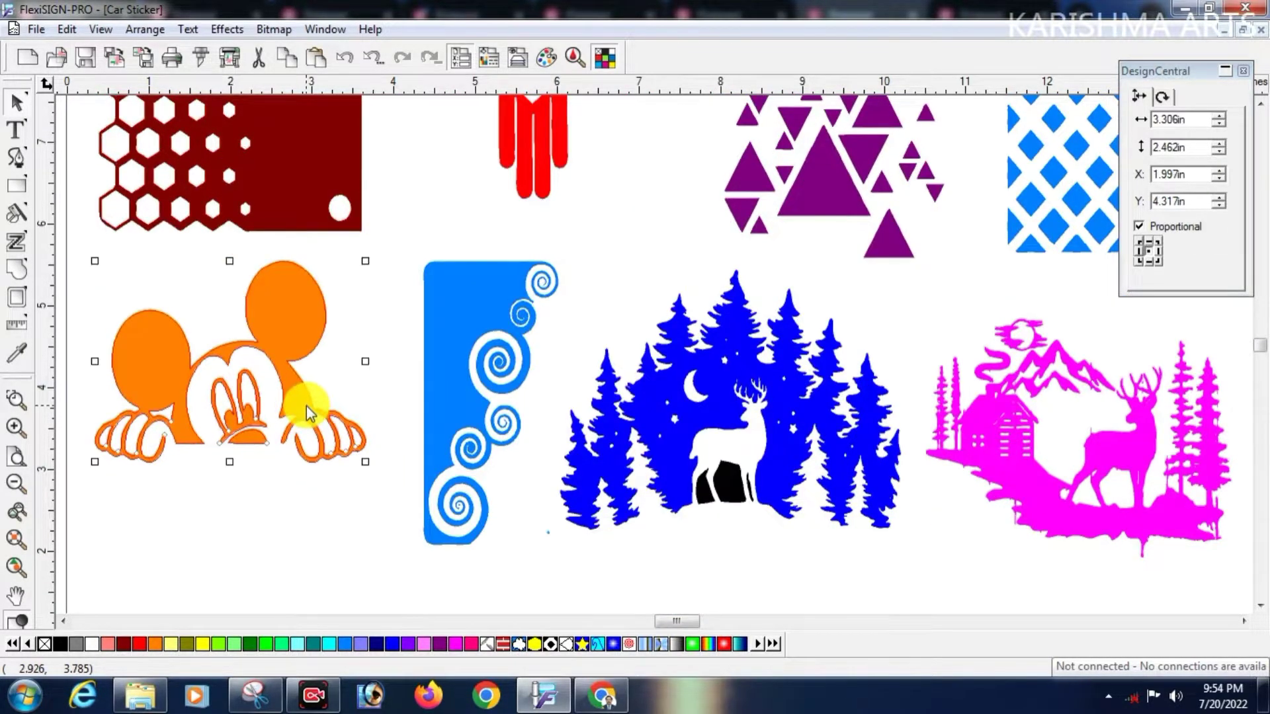
{"action": "left_click", "coordinate": [139, 644]}
{"action": "left_click", "coordinate": [442, 442]}
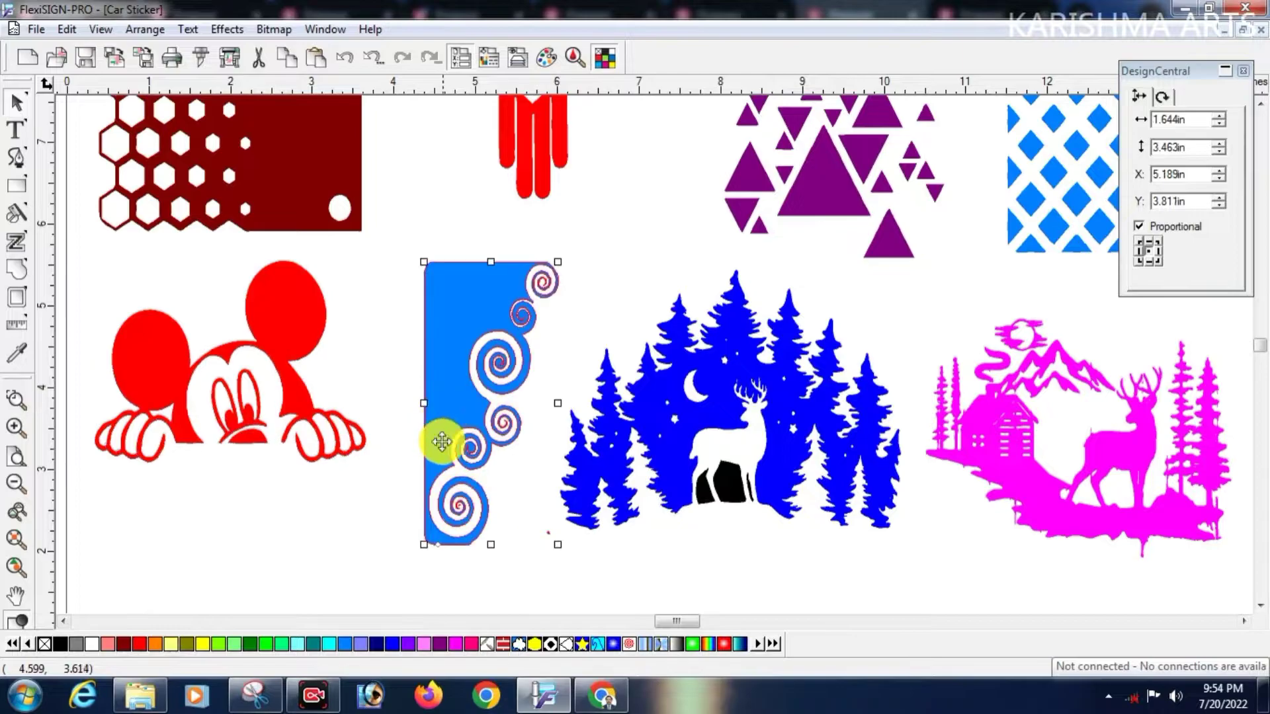
{"action": "left_click", "coordinate": [250, 643]}
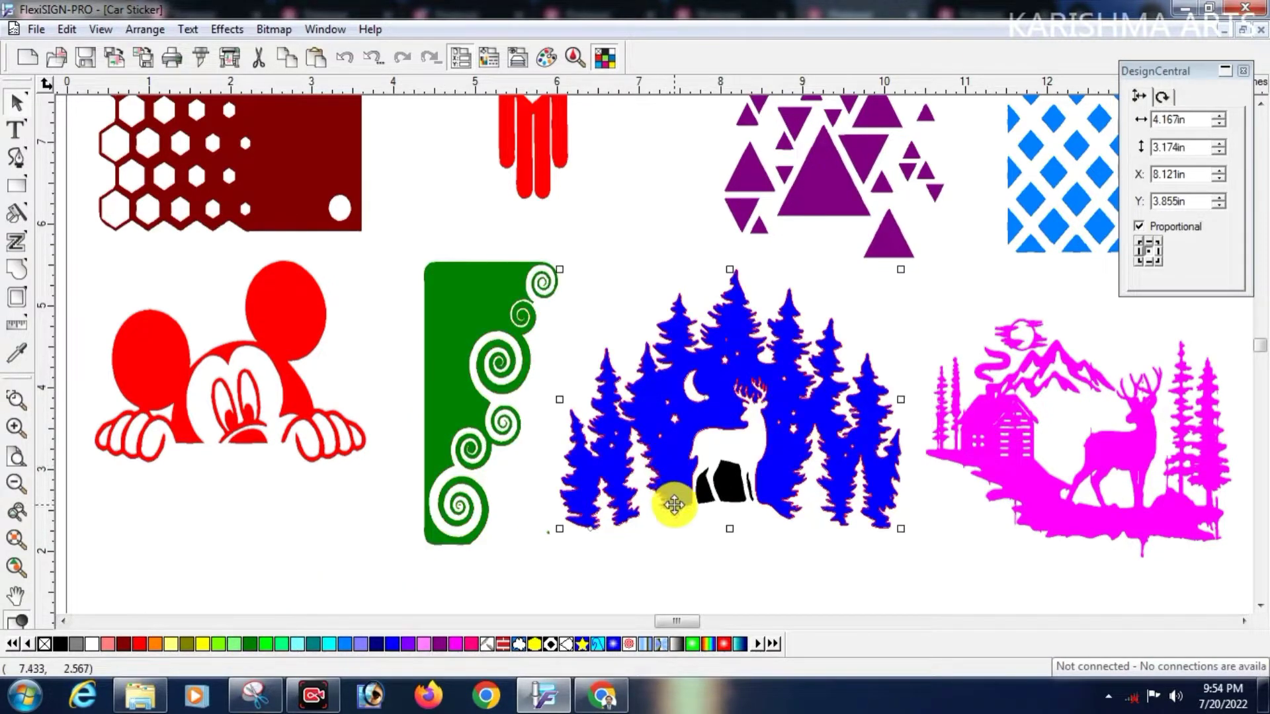
- Combine the blue forest scene with the black piece at the deer's legs and recolor it pink
{"action": "left_click_drag", "start_coordinate": [615, 282], "coordinate": [816, 527]}
{"action": "right_click", "coordinate": [774, 474]}
{"action": "mouse_move", "coordinate": [818, 432]}
{"action": "left_click", "coordinate": [985, 437]}
{"action": "left_click", "coordinate": [470, 643]}
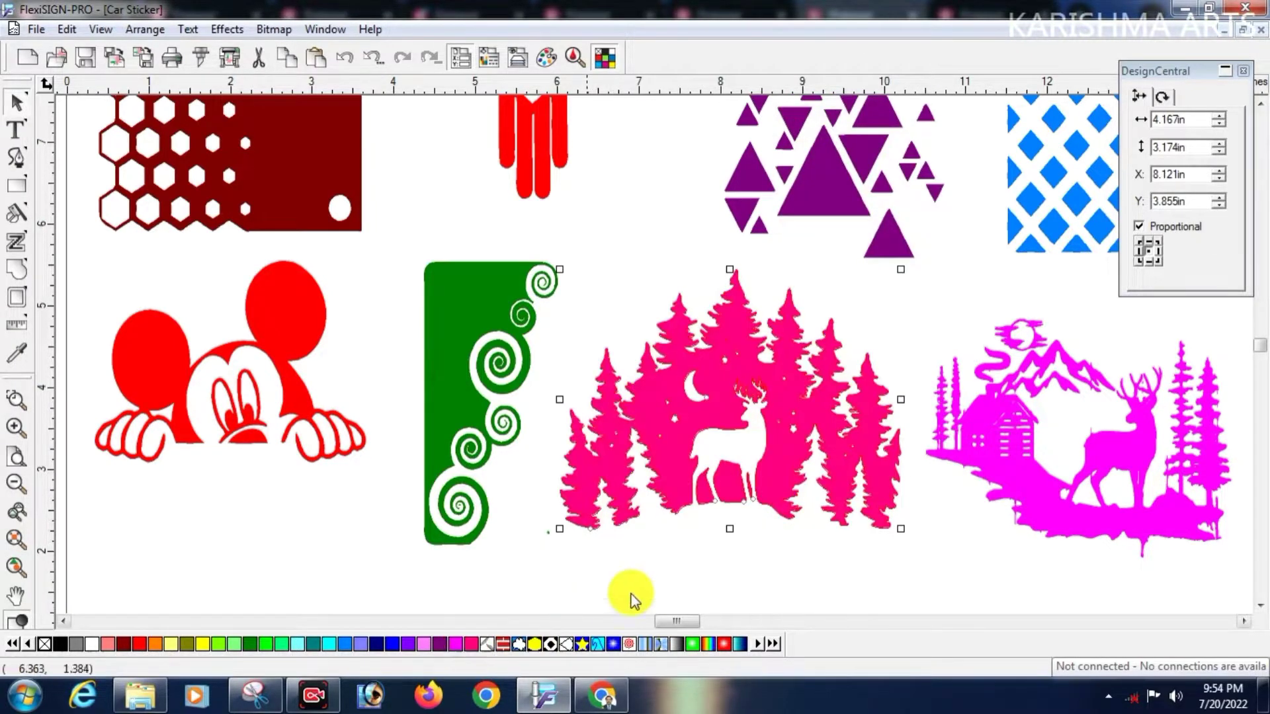
- Nudge the magenta cabin-and-deer scene up to about X 12.39 in, Y 3.43 in, and recolor it red
{"action": "left_click_drag", "start_coordinate": [685, 622], "coordinate": [706, 623]}
{"action": "left_click", "coordinate": [548, 521]}
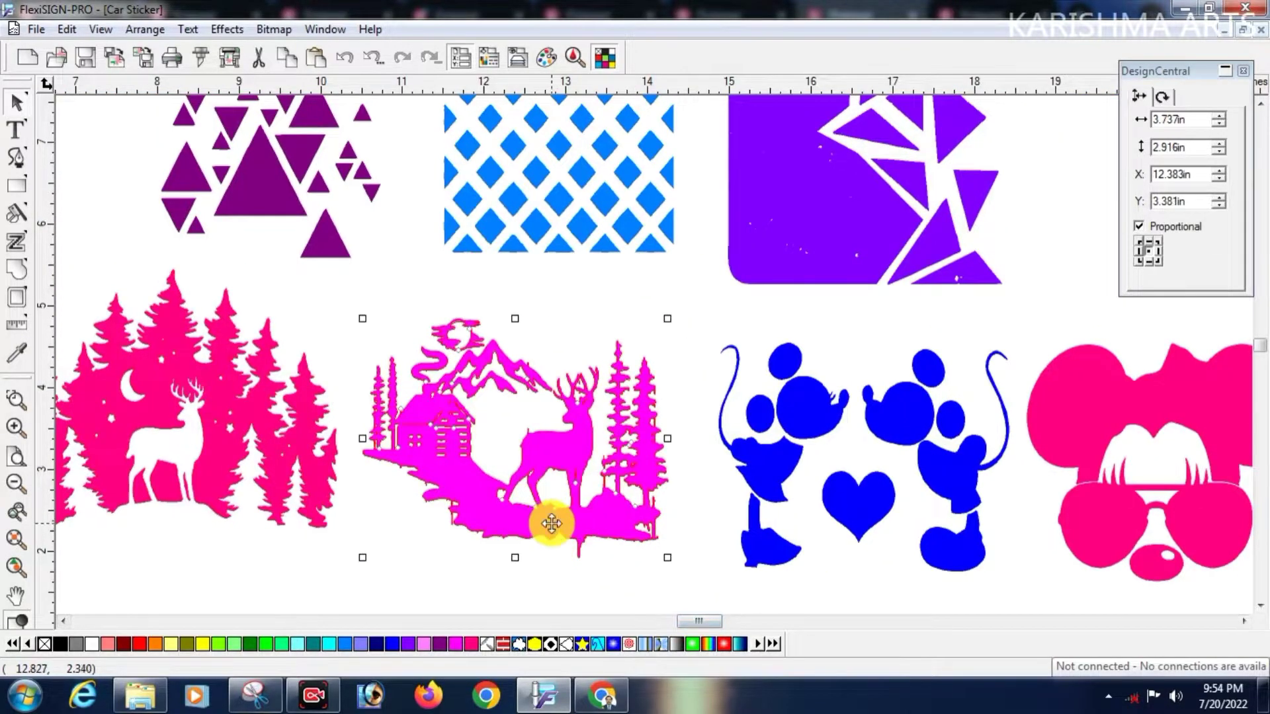
{"action": "left_click_drag", "start_coordinate": [547, 522], "coordinate": [548, 519]}
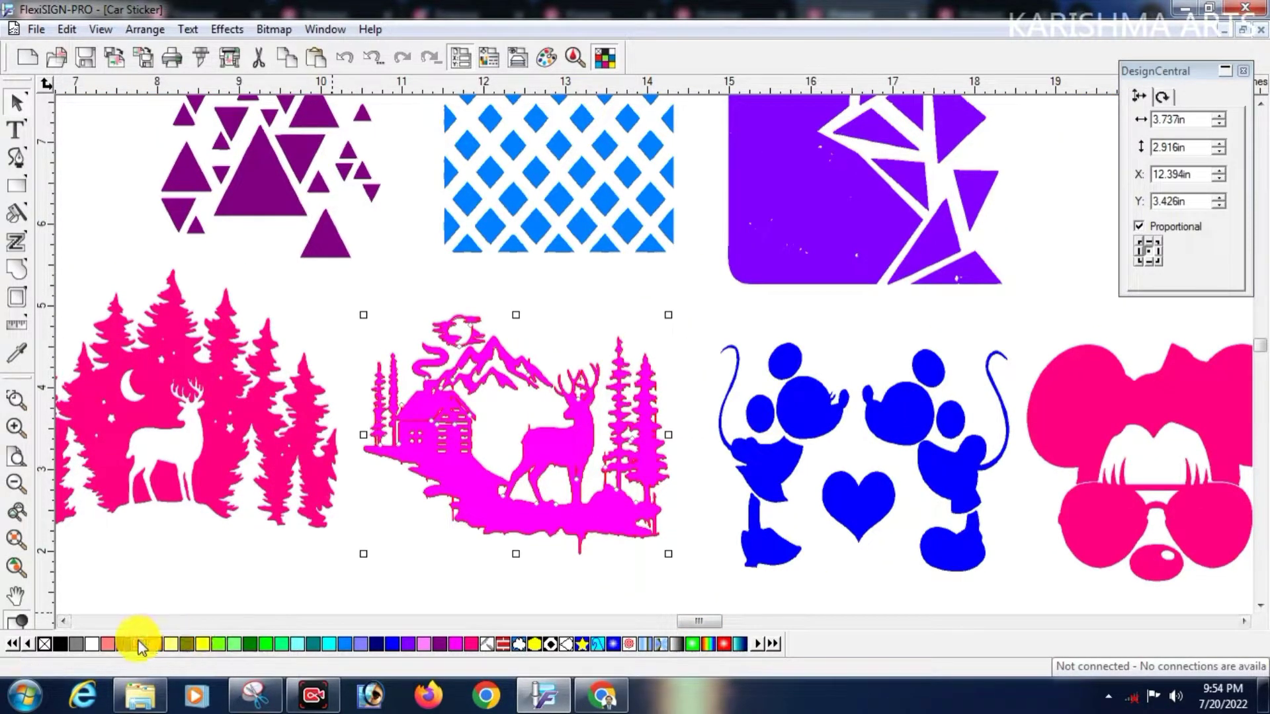
{"action": "left_click", "coordinate": [139, 644]}
- Nudge the blue mouse couple with the heart up to about X 16.67 in, Y 3.25 in, and ungroup it
{"action": "left_click_drag", "start_coordinate": [707, 620], "coordinate": [733, 618]}
{"action": "left_click", "coordinate": [339, 474]}
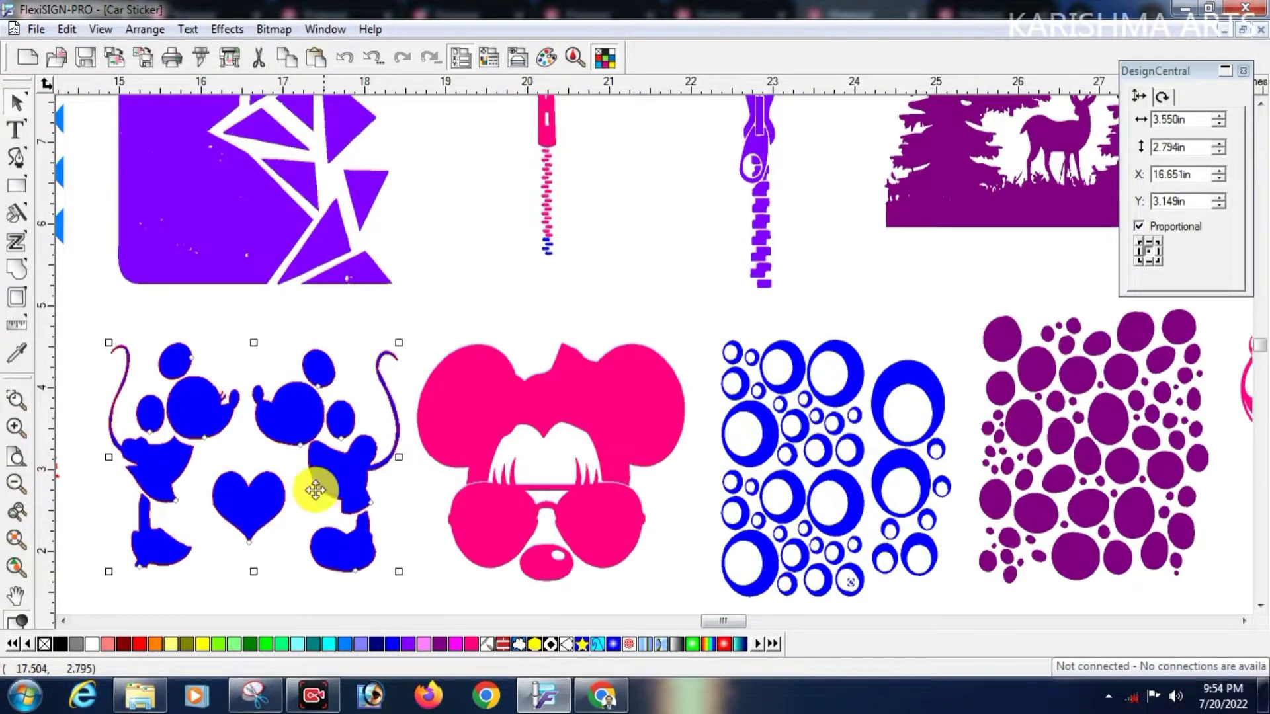
{"action": "right_click", "coordinate": [275, 488]}
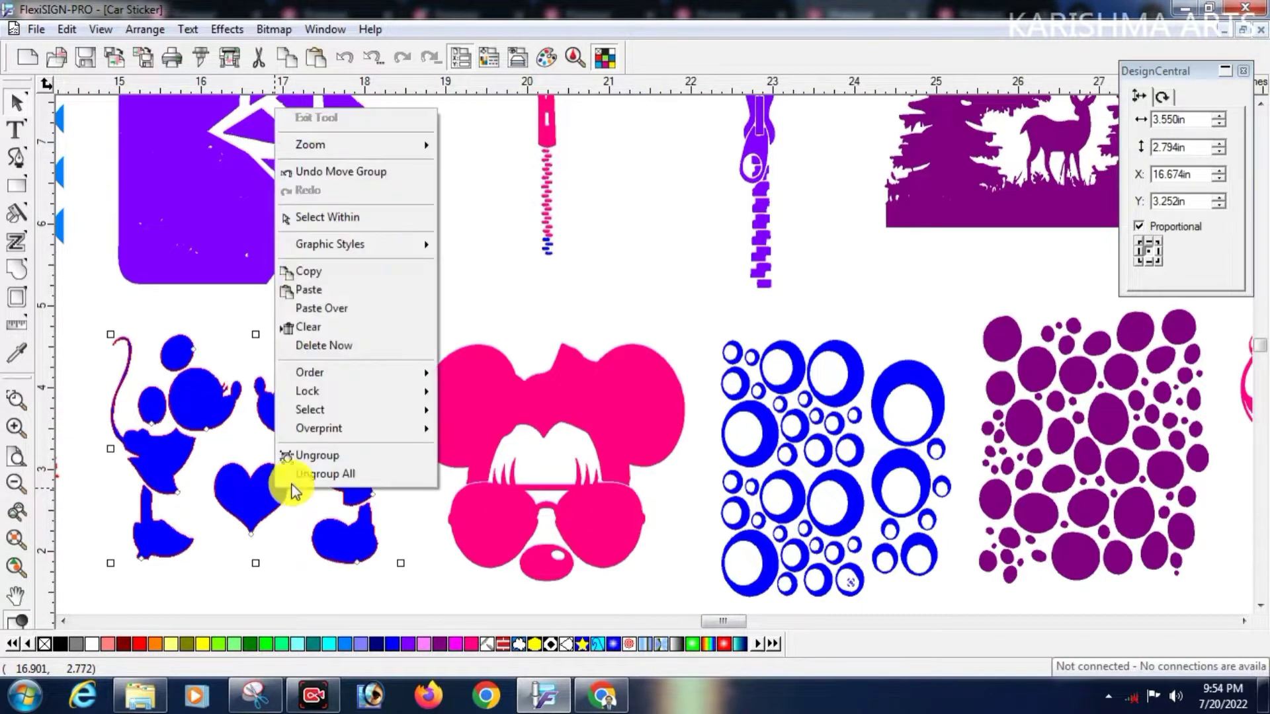
{"action": "left_click", "coordinate": [306, 459]}
- Recolor the heart between the two mice red and group the heart and the mice again
{"action": "left_click", "coordinate": [276, 481]}
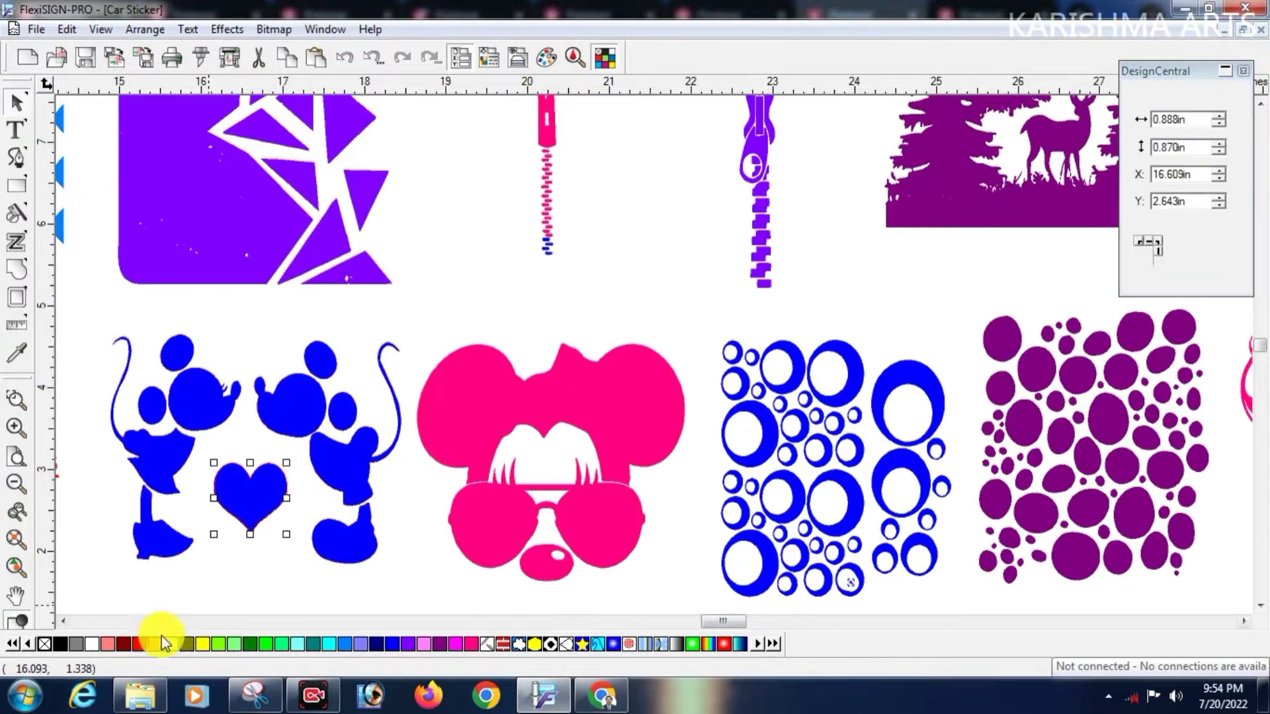
{"action": "left_click", "coordinate": [140, 642]}
{"action": "left_click", "coordinate": [99, 330]}
{"action": "left_click_drag", "start_coordinate": [106, 334], "coordinate": [349, 535]}
{"action": "right_click", "coordinate": [351, 535]}
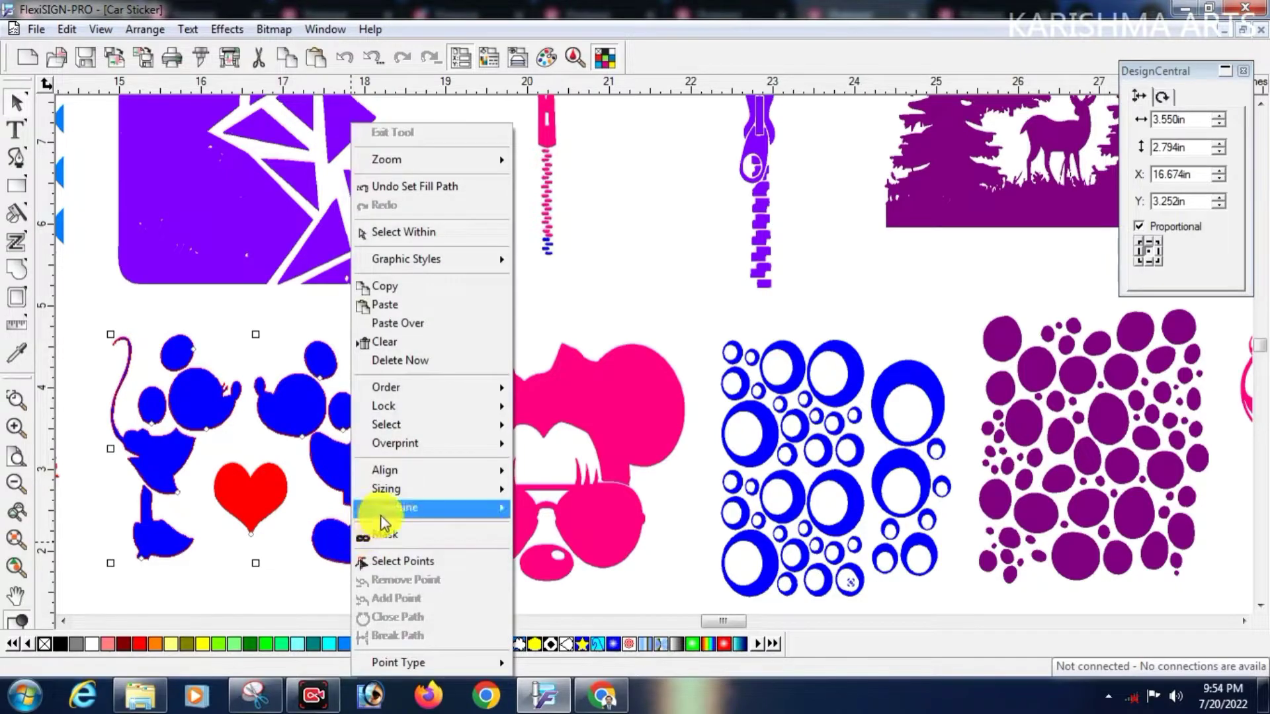
{"action": "left_click", "coordinate": [537, 518]}
- Move the pink mouse head with sunglasses up to about X 20.28 in, Y 3.38 in, and recolor it teal
{"action": "left_click_drag", "start_coordinate": [639, 442], "coordinate": [641, 419]}
{"action": "left_click", "coordinate": [315, 644]}
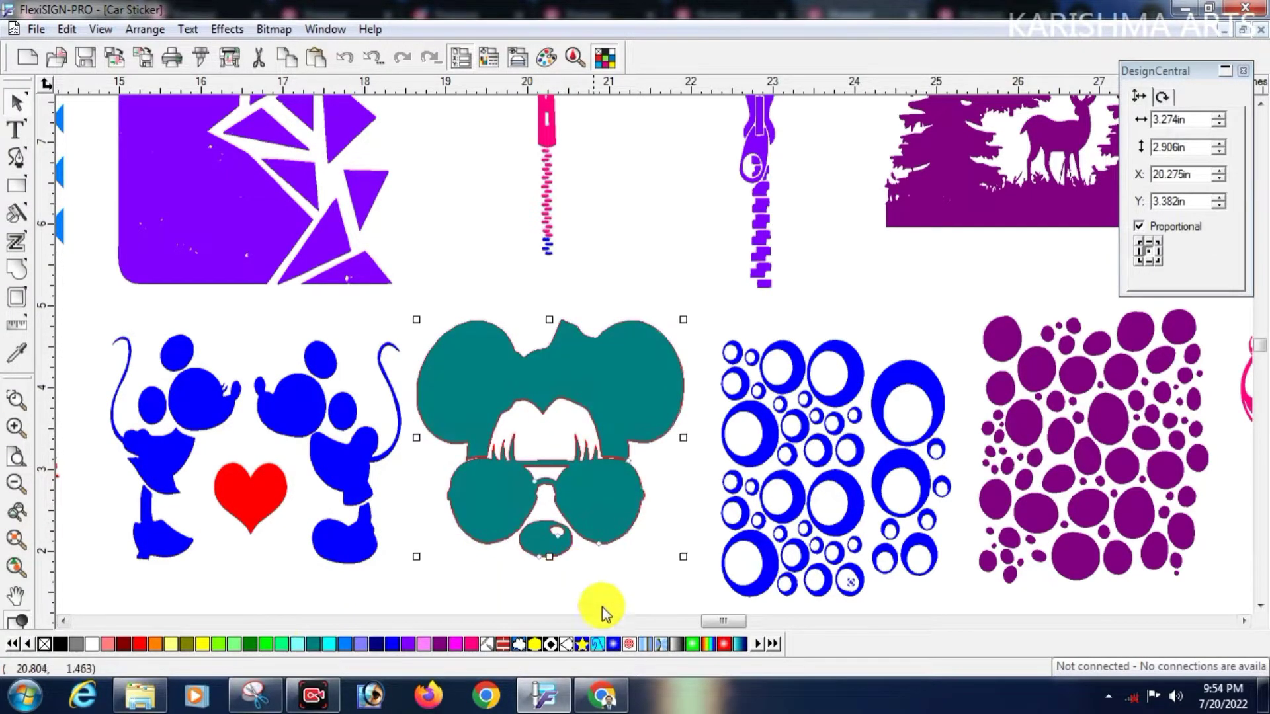
- Move the blue ring pattern up to about X 23.86 in, Y 3.18 in, and recolor it red
{"action": "left_click_drag", "start_coordinate": [721, 624], "coordinate": [737, 623]}
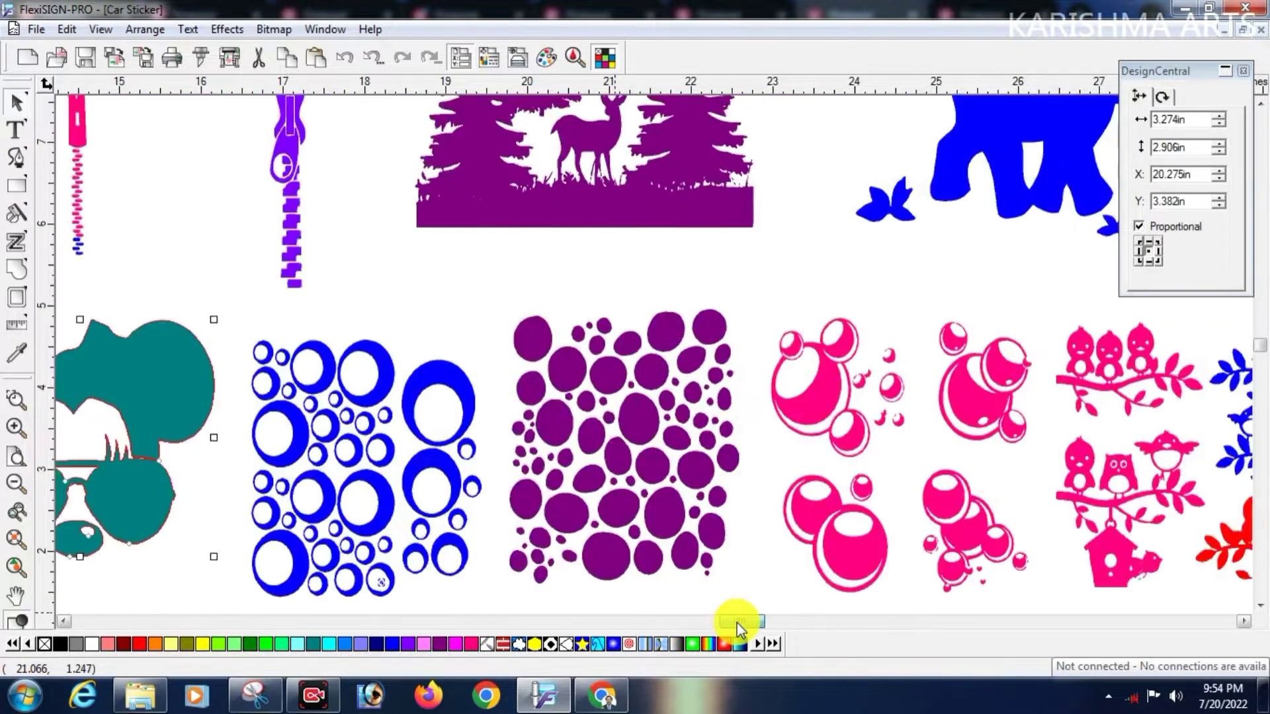
{"action": "left_click_drag", "start_coordinate": [295, 475], "coordinate": [301, 461]}
{"action": "left_click", "coordinate": [140, 644]}
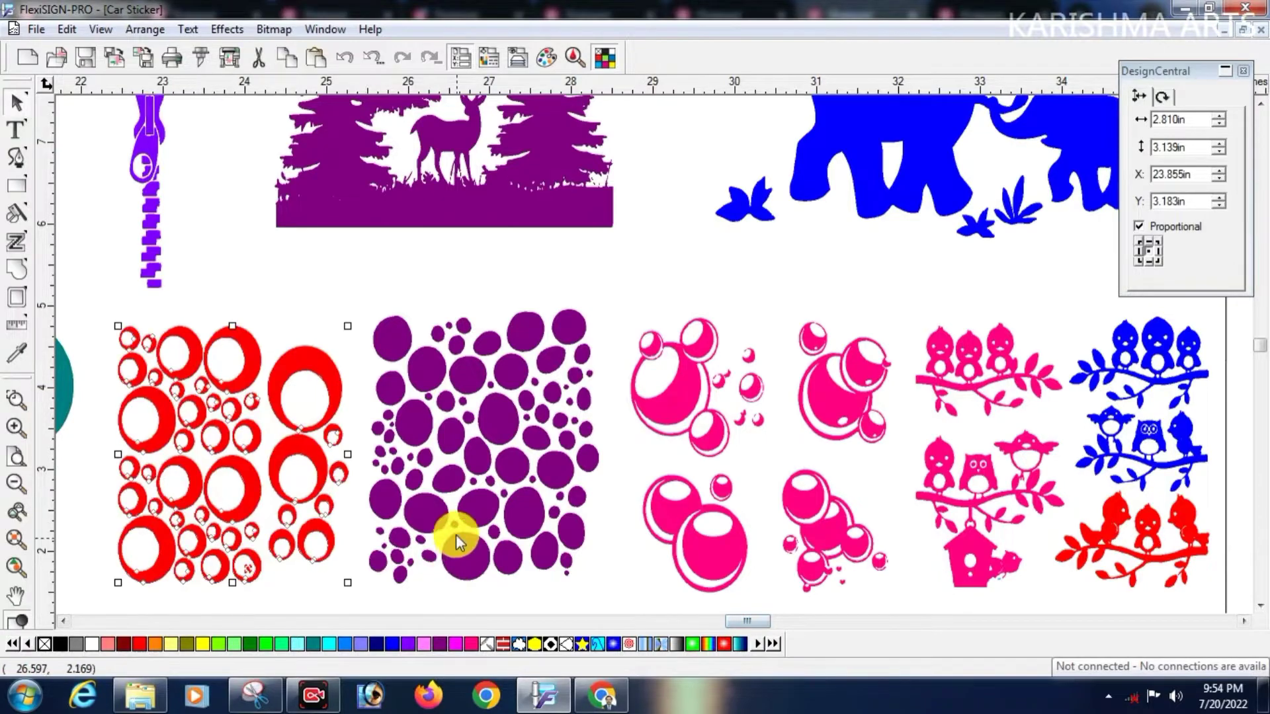
- Recolor the purple pebble pattern green and the pink bubble clusters light blue
{"action": "left_click", "coordinate": [436, 529]}
{"action": "left_click", "coordinate": [251, 644]}
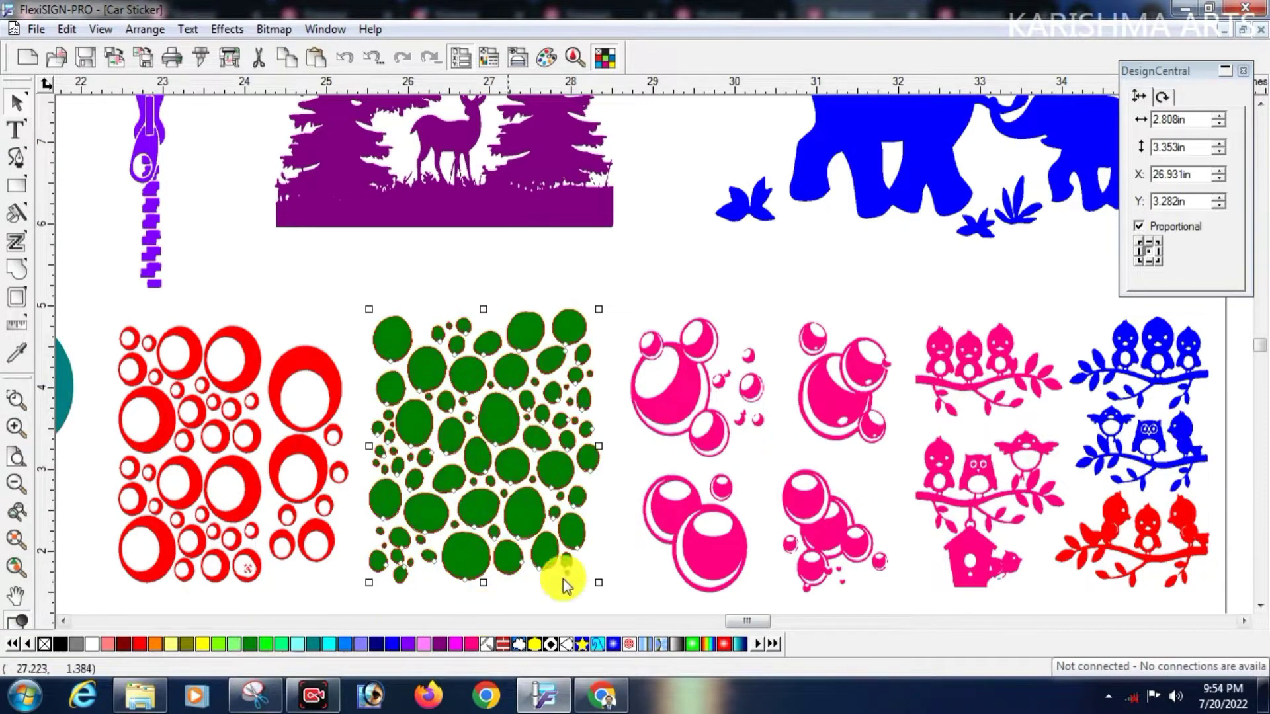
{"action": "left_click_drag", "start_coordinate": [730, 617], "coordinate": [733, 617]}
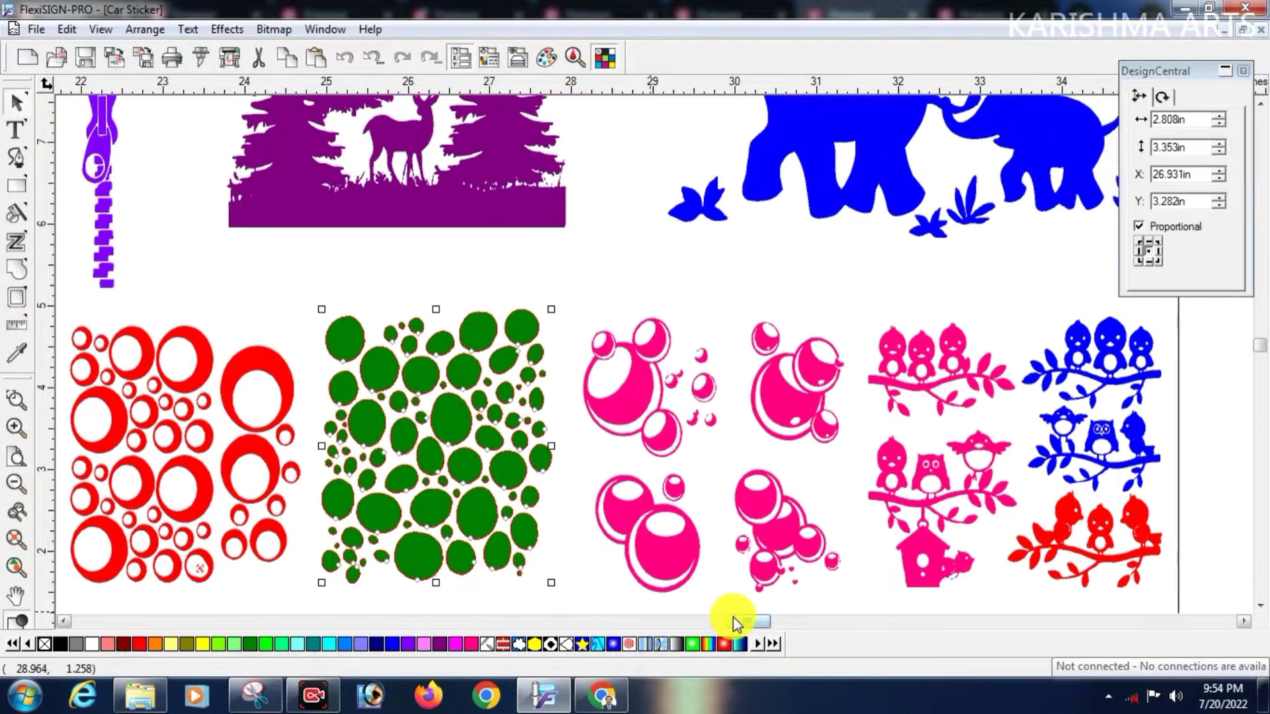
{"action": "left_click", "coordinate": [607, 544]}
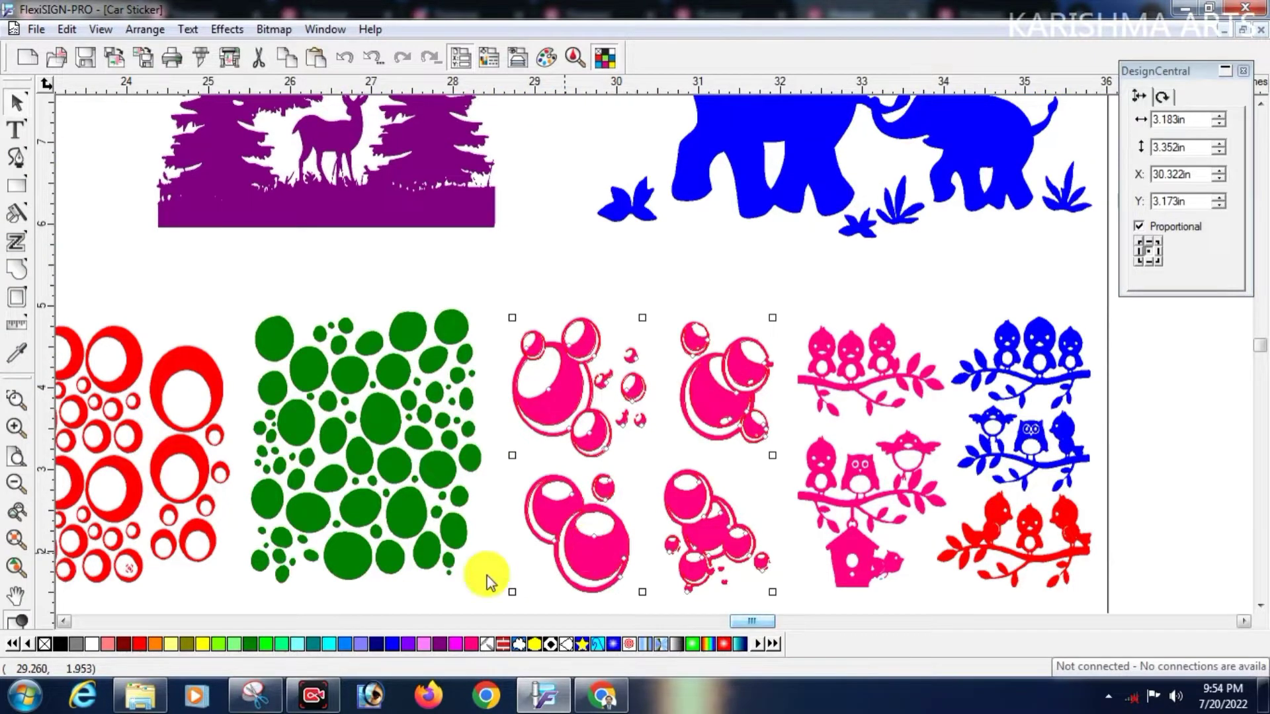
{"action": "left_click", "coordinate": [340, 644]}
- Recolor the red branch with three birds, the lowest of the bird designs near the page edge, purple
{"action": "left_click_drag", "start_coordinate": [734, 623], "coordinate": [739, 621]}
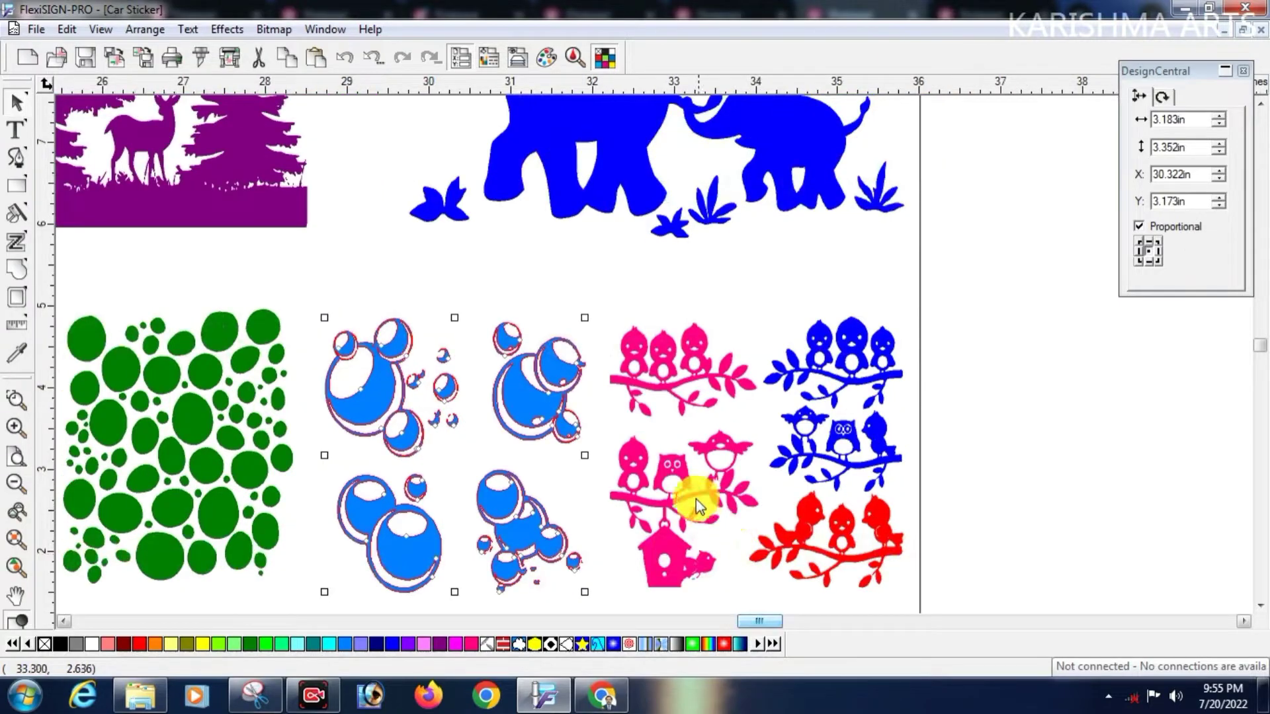
{"action": "left_click", "coordinate": [696, 498]}
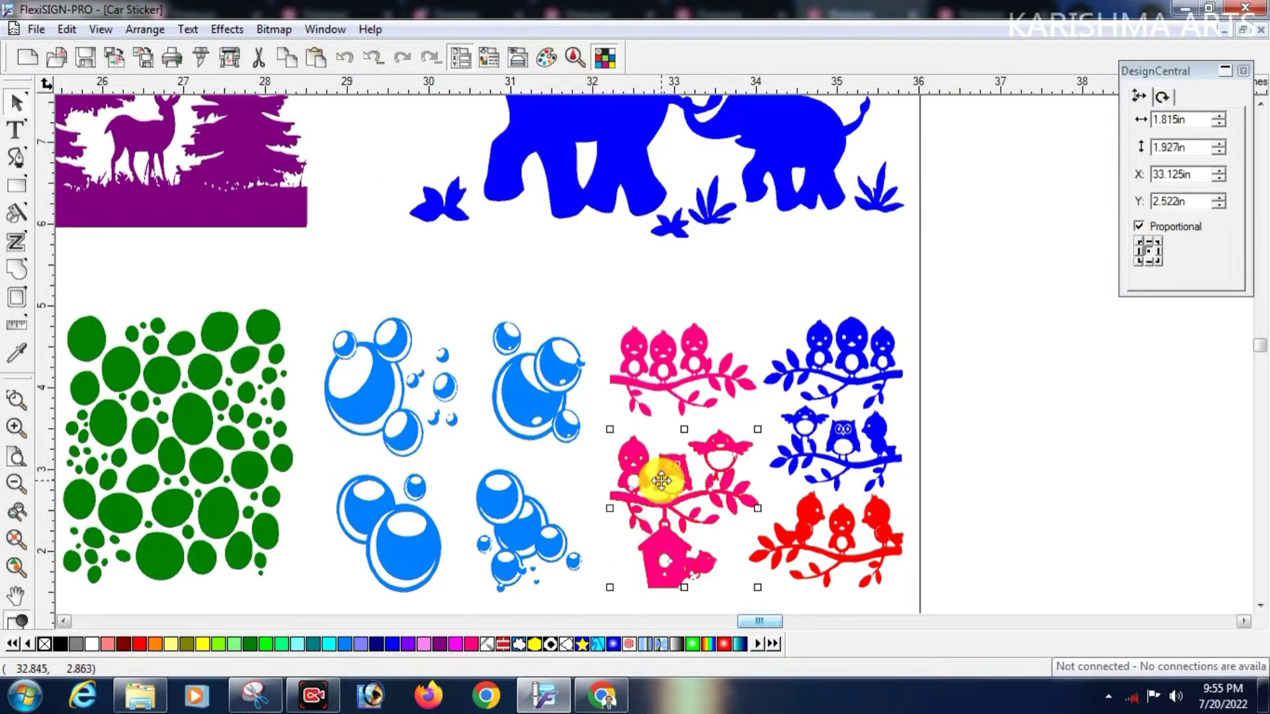
{"action": "left_click", "coordinate": [685, 377]}
{"action": "left_click", "coordinate": [844, 368]}
{"action": "left_click", "coordinate": [834, 457]}
{"action": "left_click", "coordinate": [840, 525]}
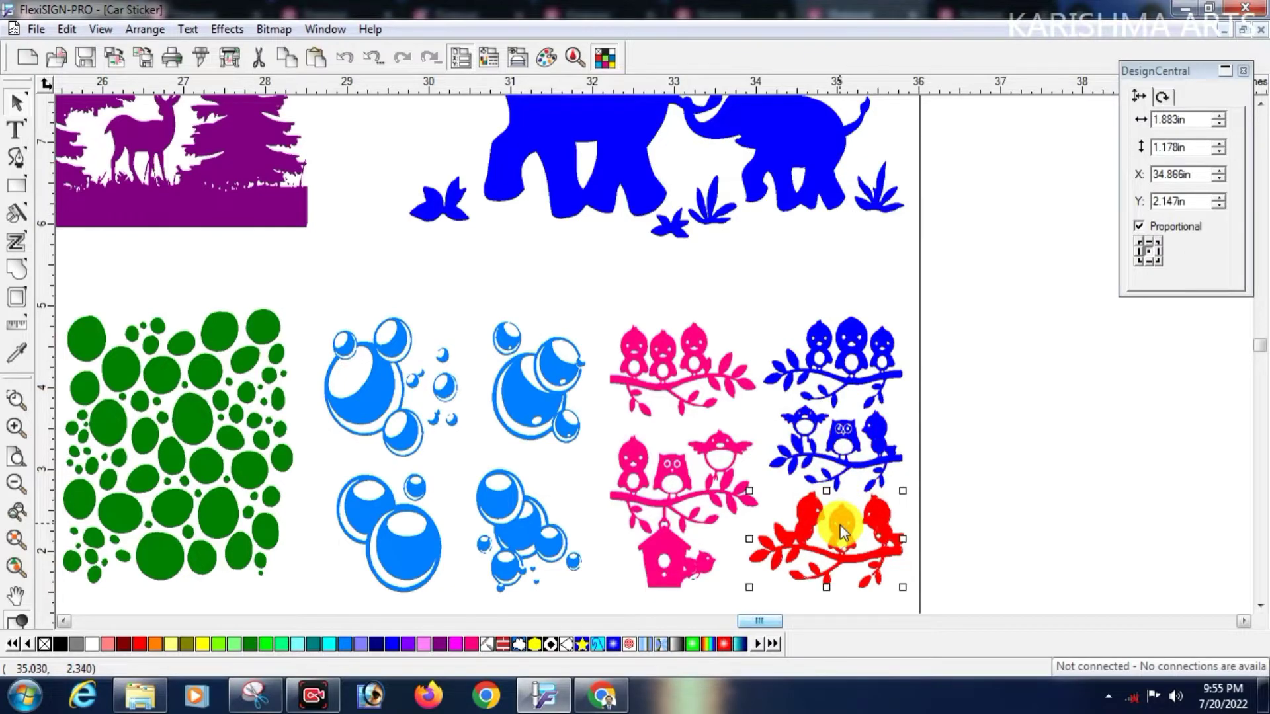
{"action": "left_click", "coordinate": [446, 644]}
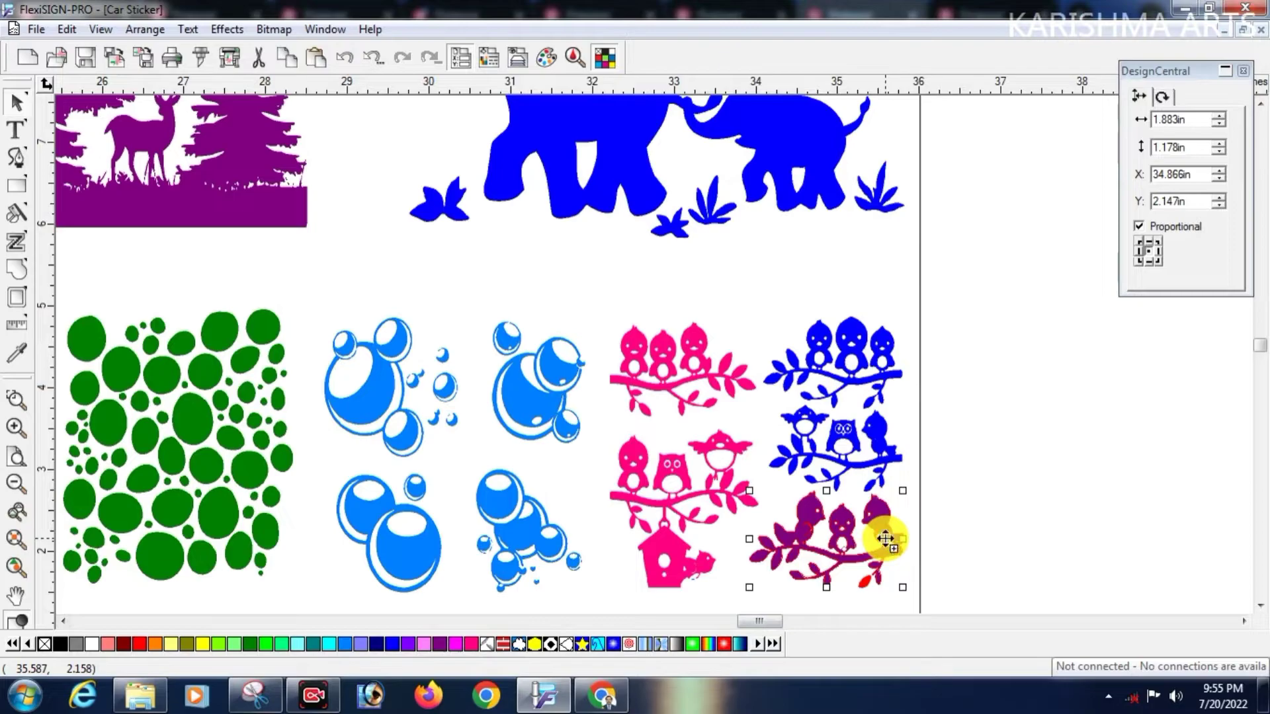
{"action": "key", "text": "F3"}
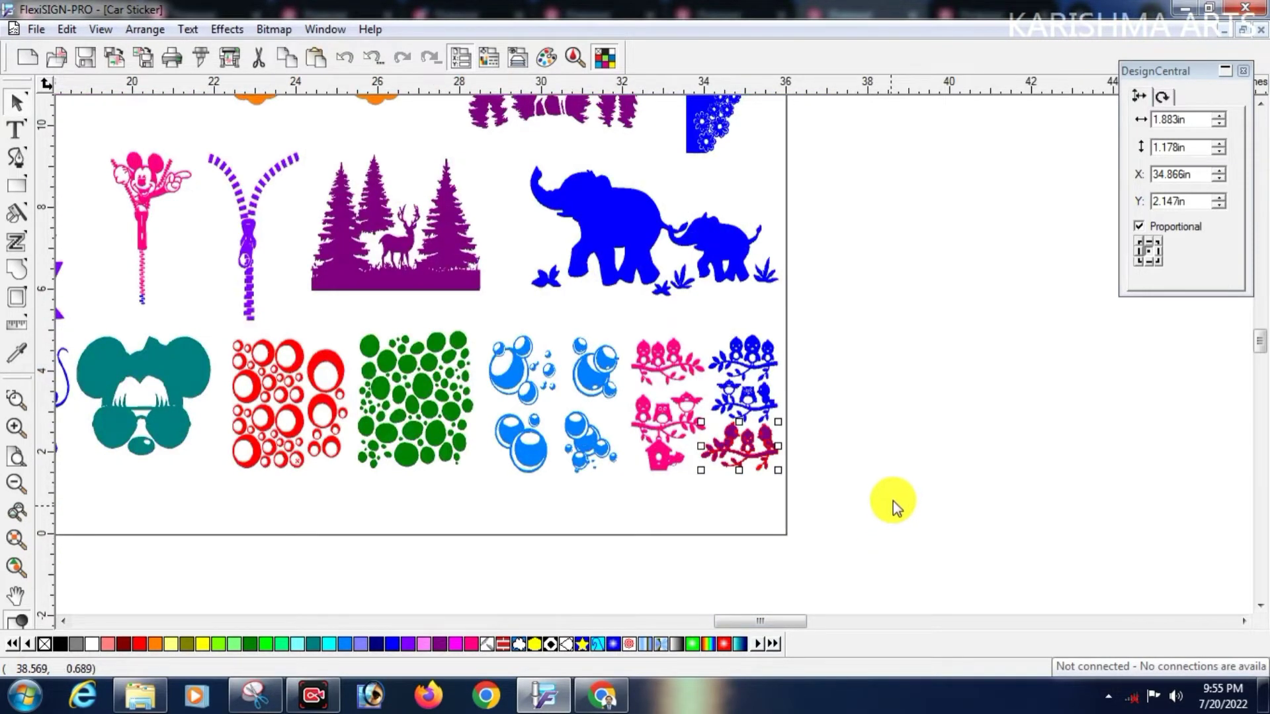
- Examine the rows of designs across the page and inspect the maroon hexagon panel up close
{"action": "scroll", "coordinate": [892, 501], "scroll_direction": "up", "scroll_amount": 2}
{"action": "key", "text": "F3"}
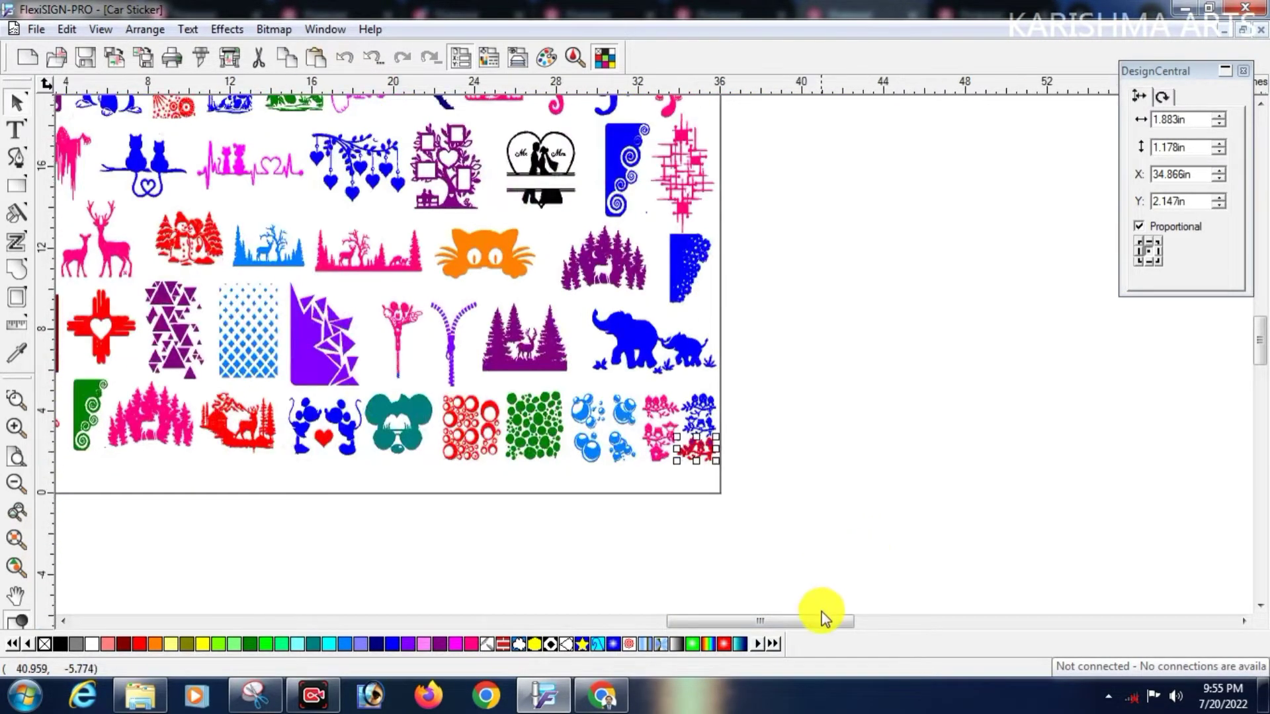
{"action": "left_click_drag", "start_coordinate": [800, 617], "coordinate": [779, 617]}
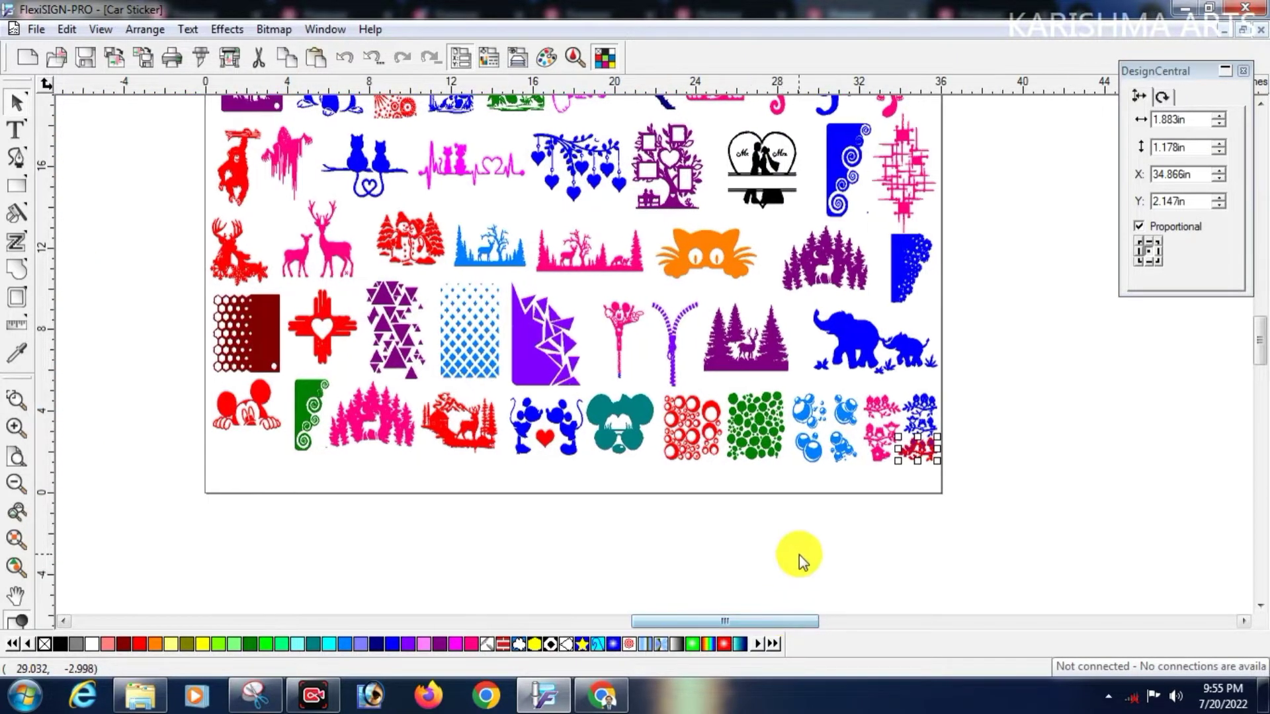
{"action": "scroll", "coordinate": [799, 555], "scroll_direction": "up", "scroll_amount": 2}
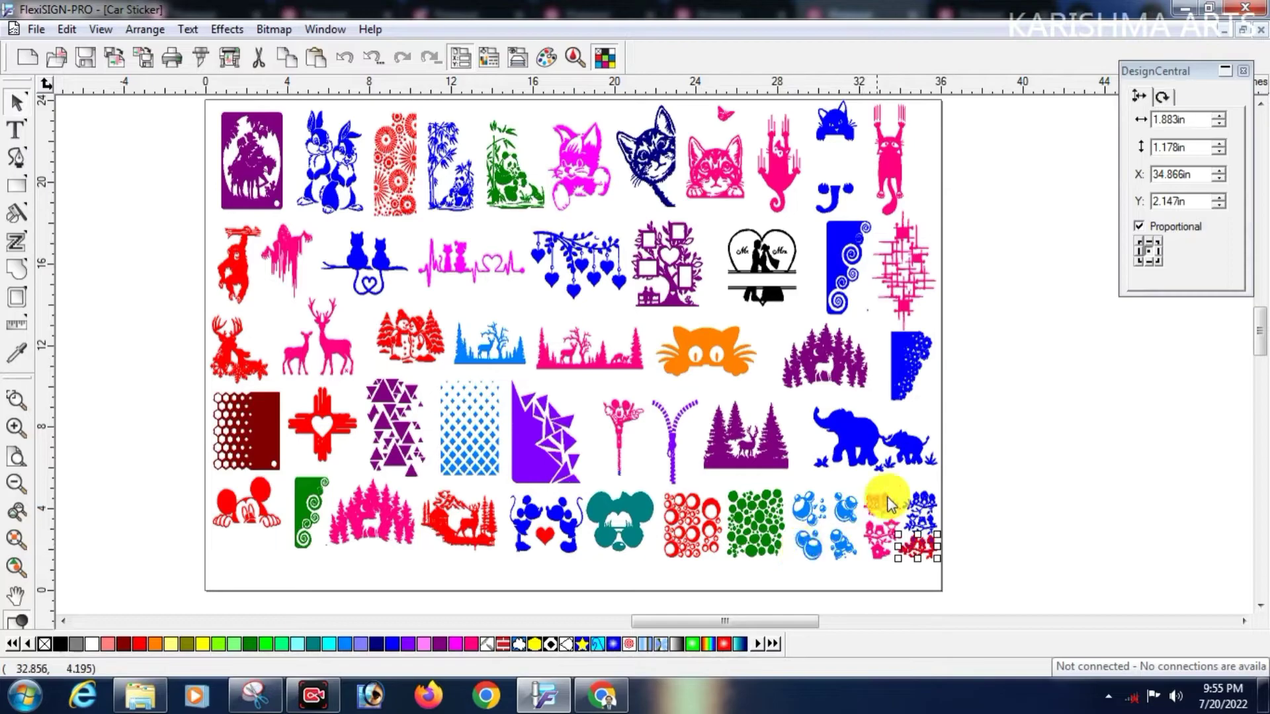
{"action": "left_click", "coordinate": [16, 406]}
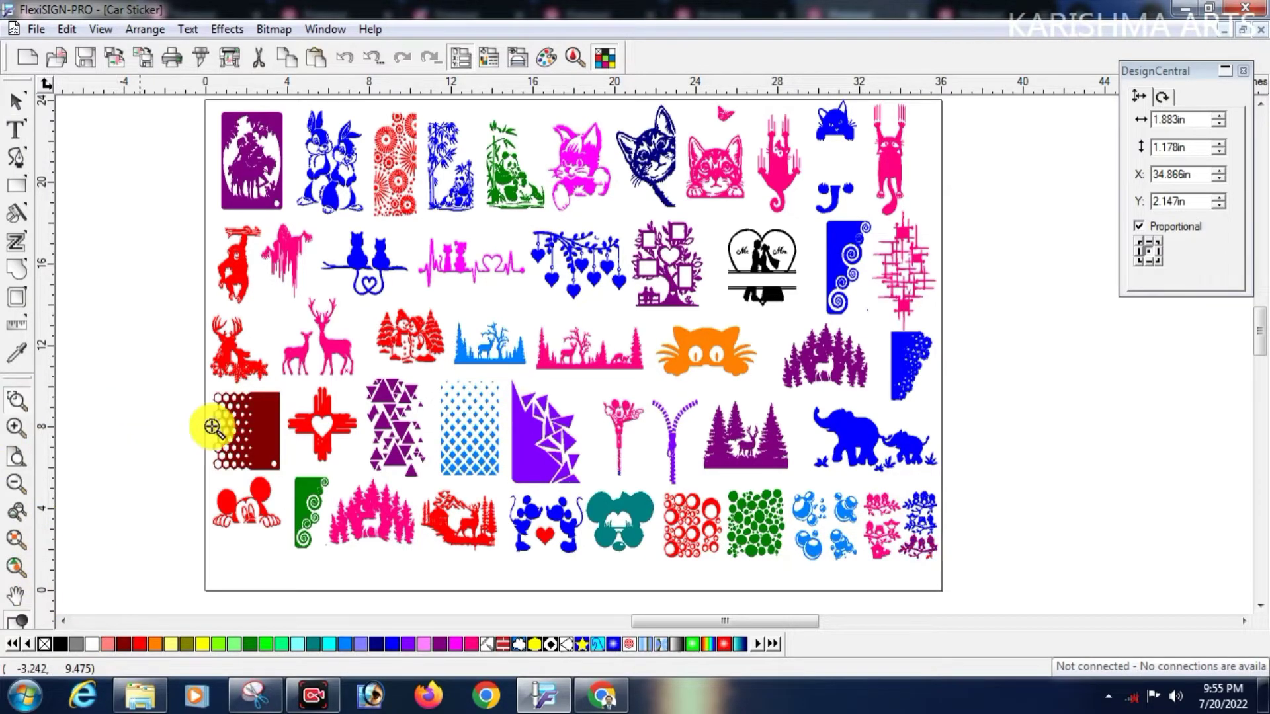
{"action": "left_click", "coordinate": [213, 425]}
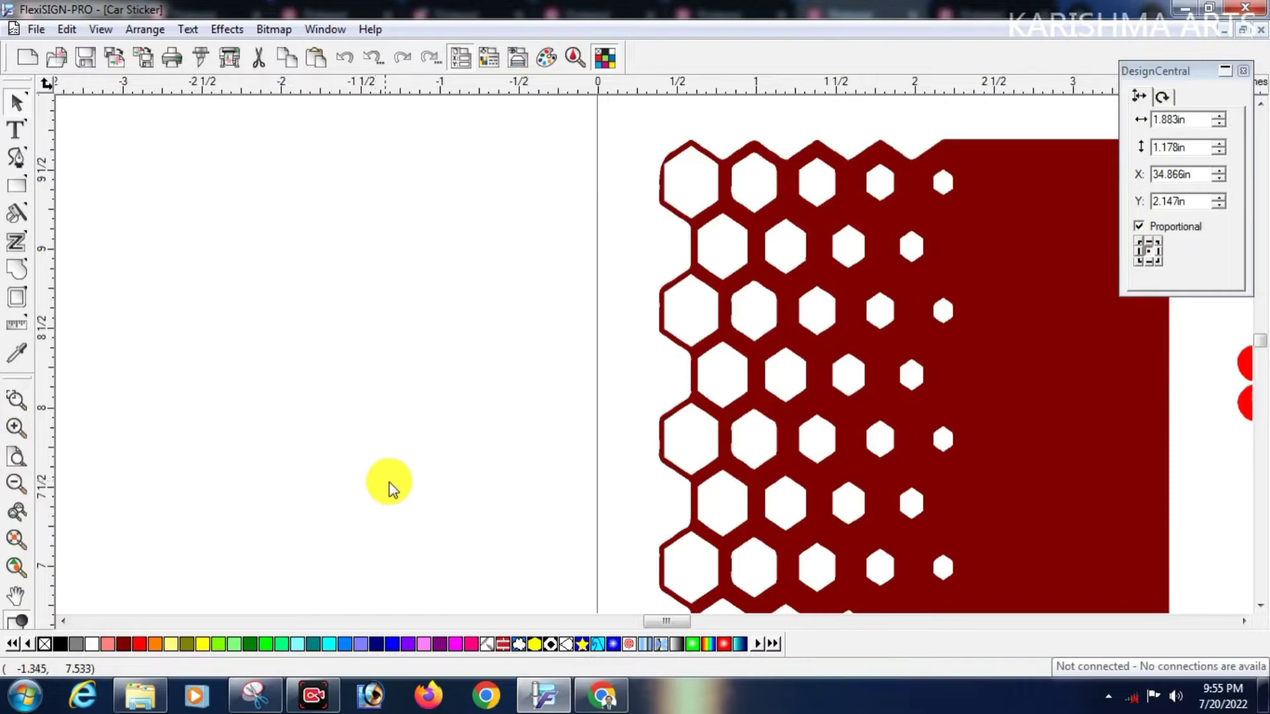
{"action": "scroll", "coordinate": [417, 488], "scroll_direction": "down", "scroll_amount": 2}
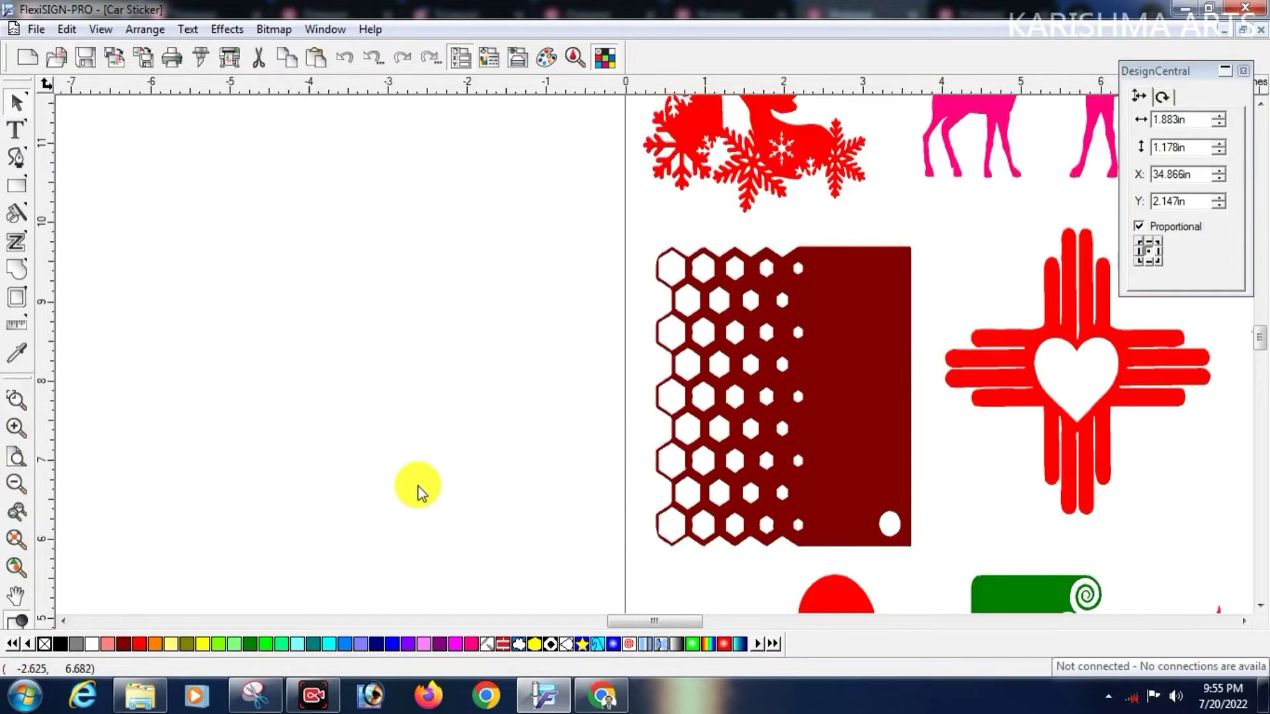
{"action": "left_click_drag", "start_coordinate": [614, 621], "coordinate": [659, 625]}
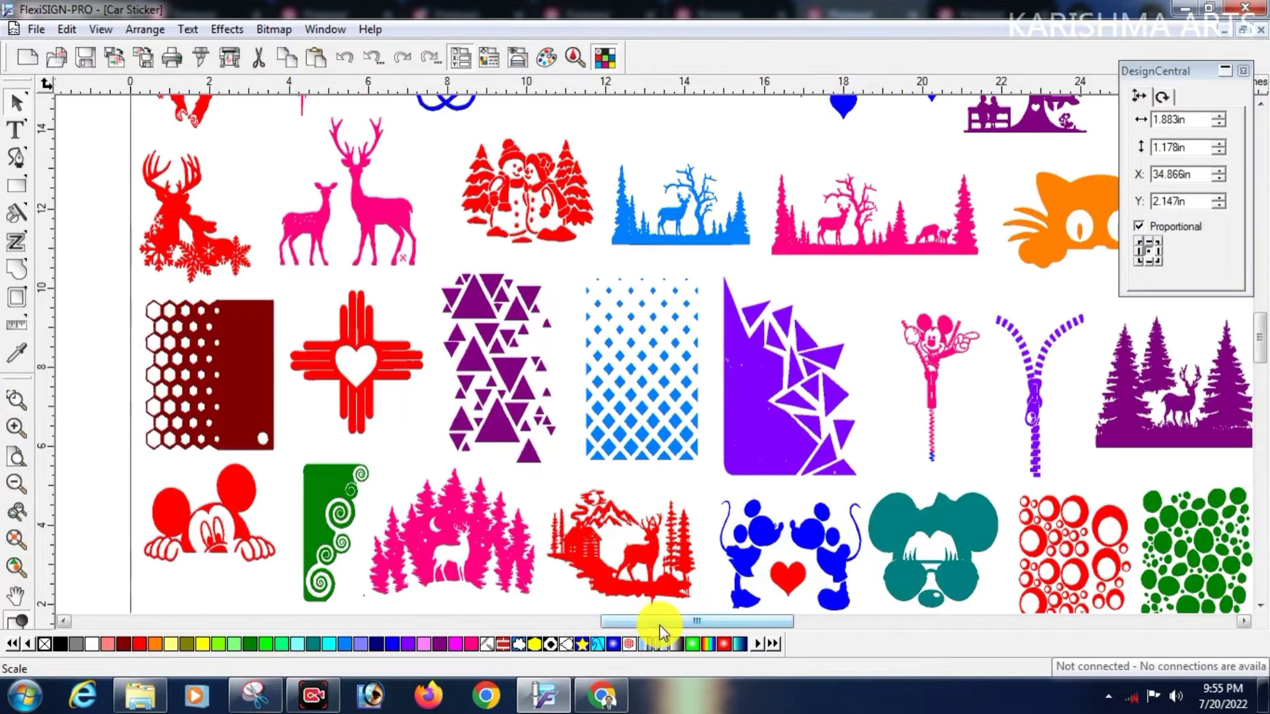
- Clear the selection and review all five rows of designs across the whole page
{"action": "scroll", "coordinate": [655, 622], "scroll_direction": "down", "scroll_amount": 1}
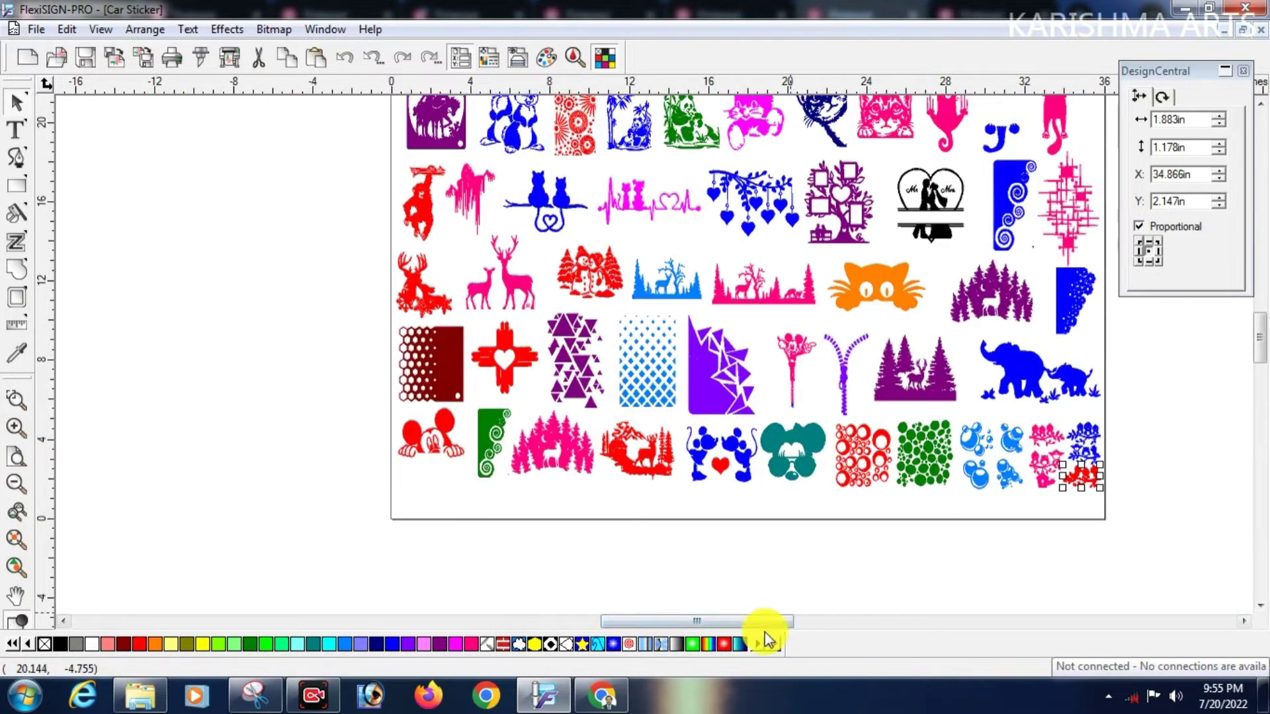
{"action": "left_click_drag", "start_coordinate": [774, 622], "coordinate": [782, 620]}
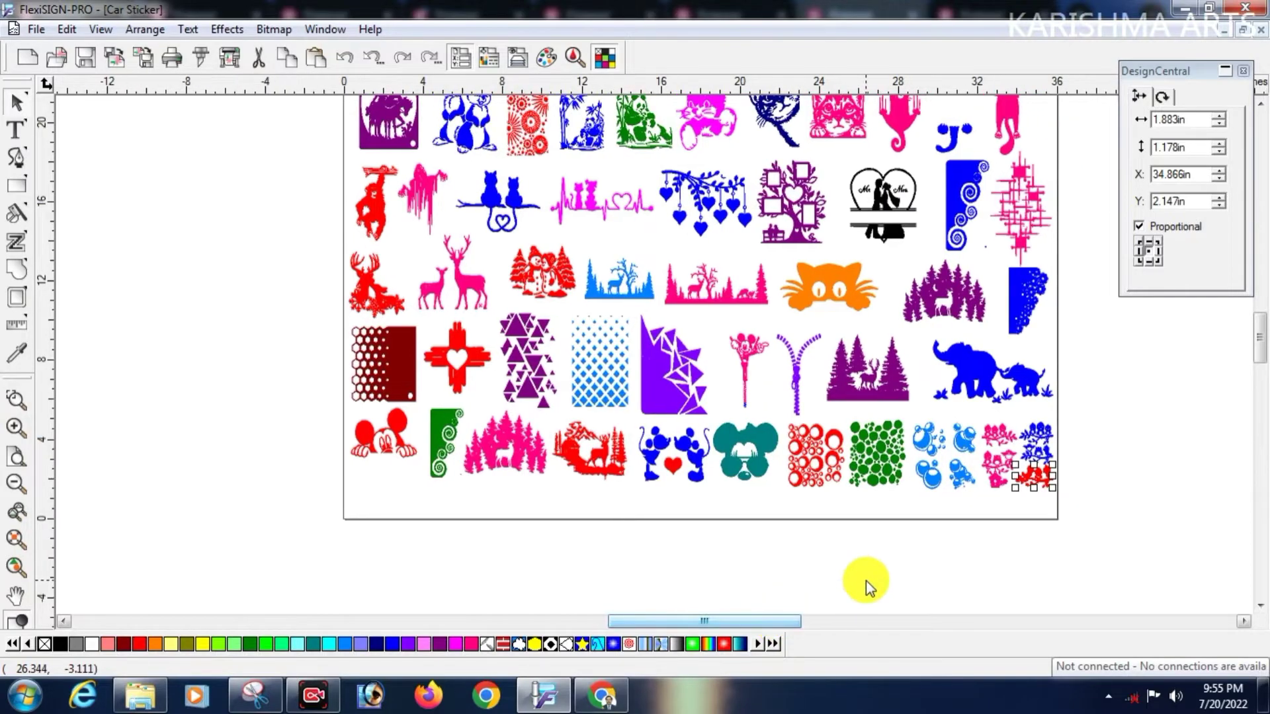
{"action": "left_click", "coordinate": [942, 572]}
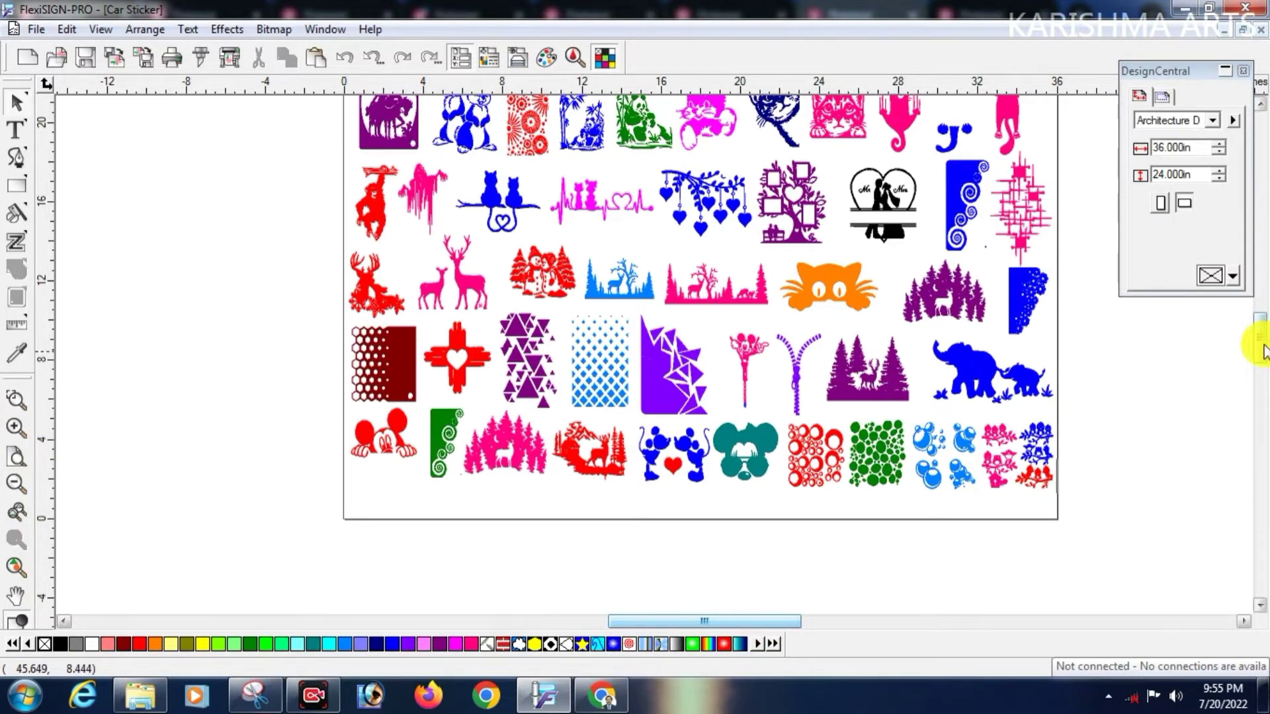
{"action": "scroll", "coordinate": [1259, 341], "scroll_direction": "up", "scroll_amount": 5}
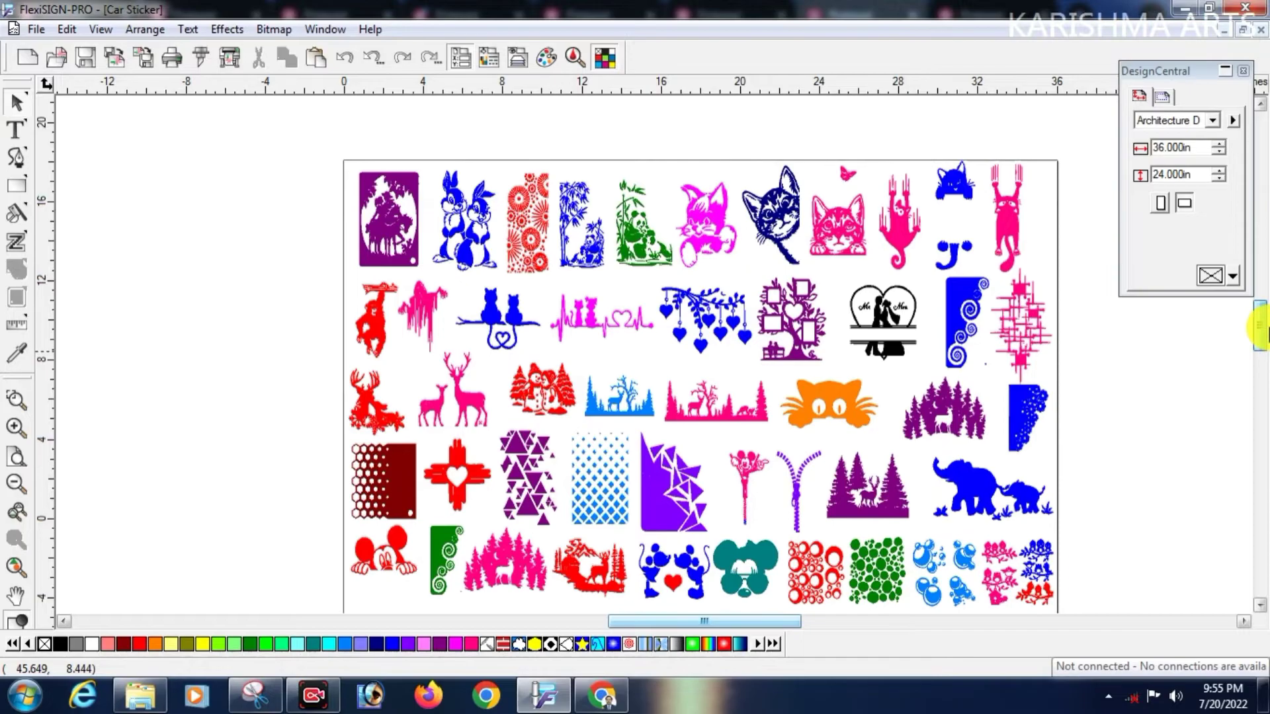
{"action": "scroll", "coordinate": [1259, 339], "scroll_direction": "down", "scroll_amount": 2}
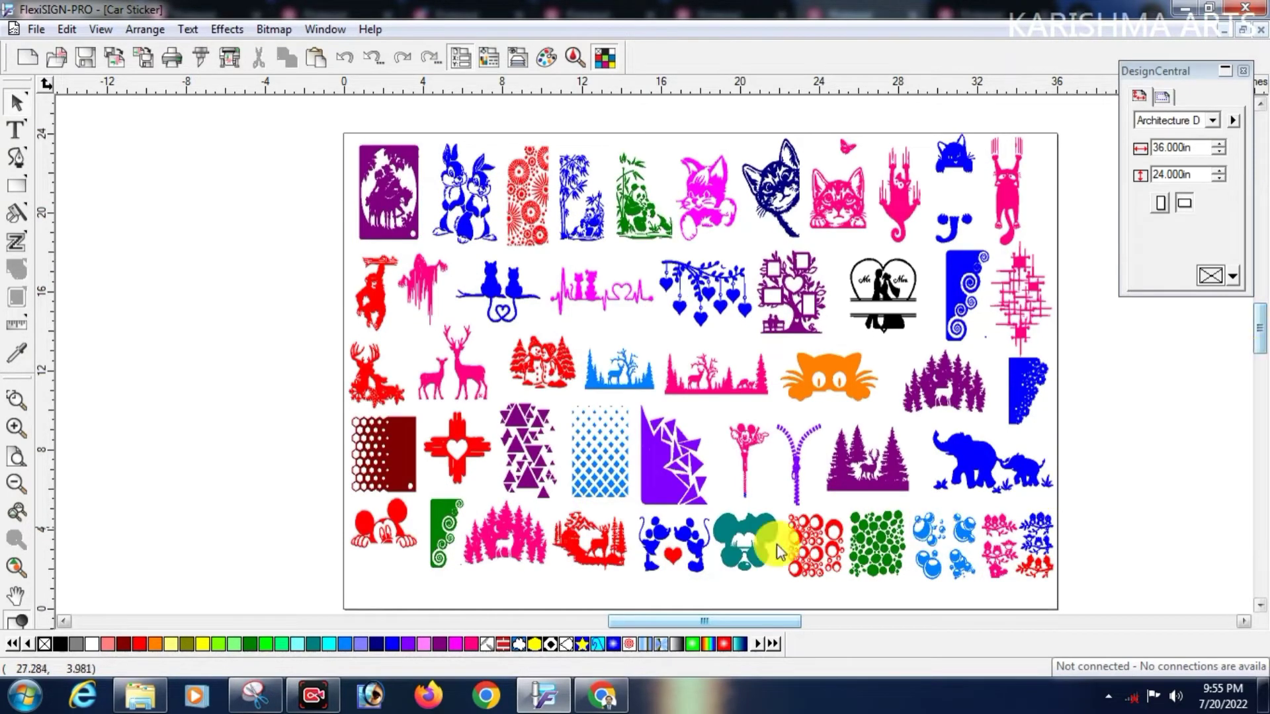
{"action": "left_click", "coordinate": [22, 567]}
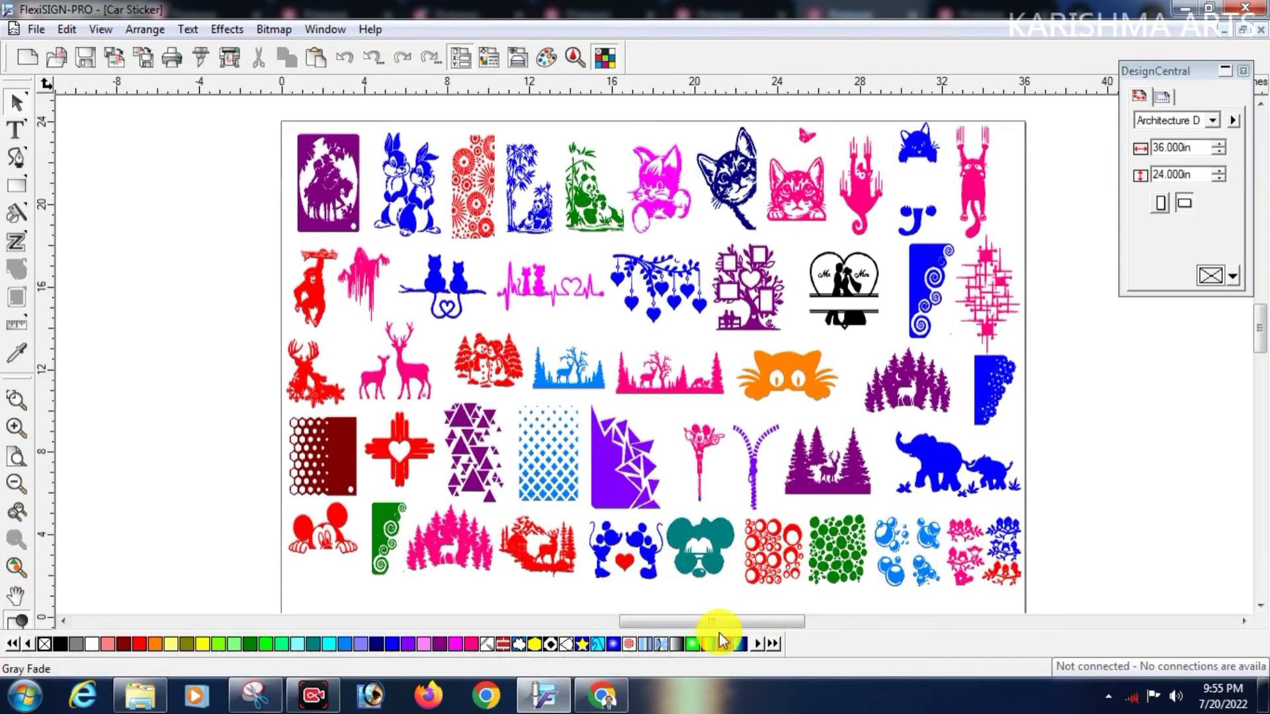
{"action": "left_click", "coordinate": [1193, 348]}
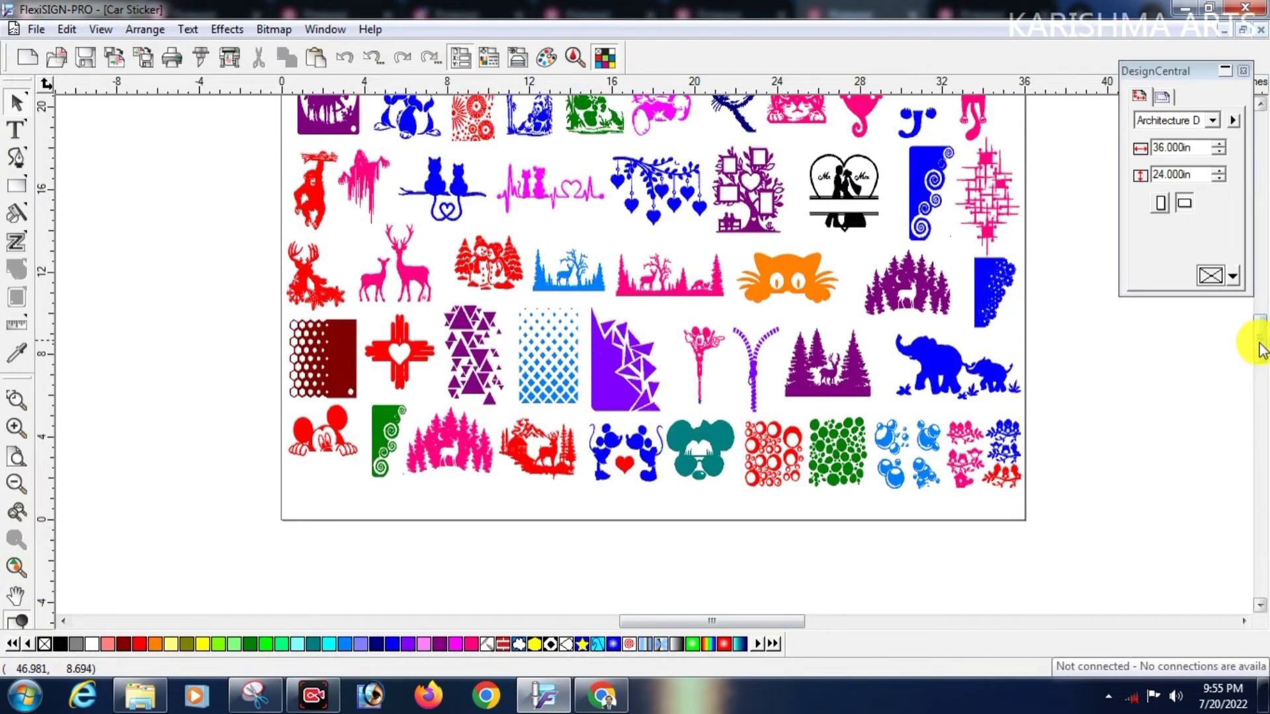
{"action": "scroll", "coordinate": [1259, 351], "scroll_direction": "up", "scroll_amount": 3}
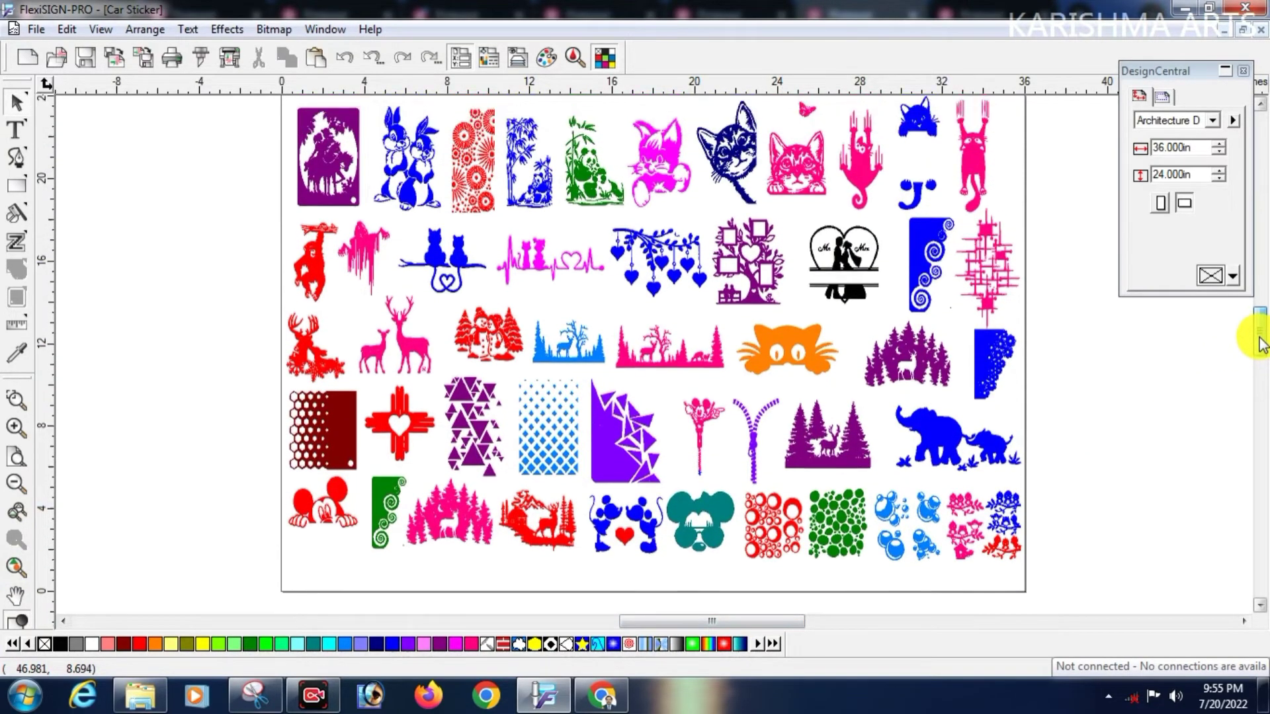
{"action": "scroll", "coordinate": [1259, 343], "scroll_direction": "up", "scroll_amount": 1}
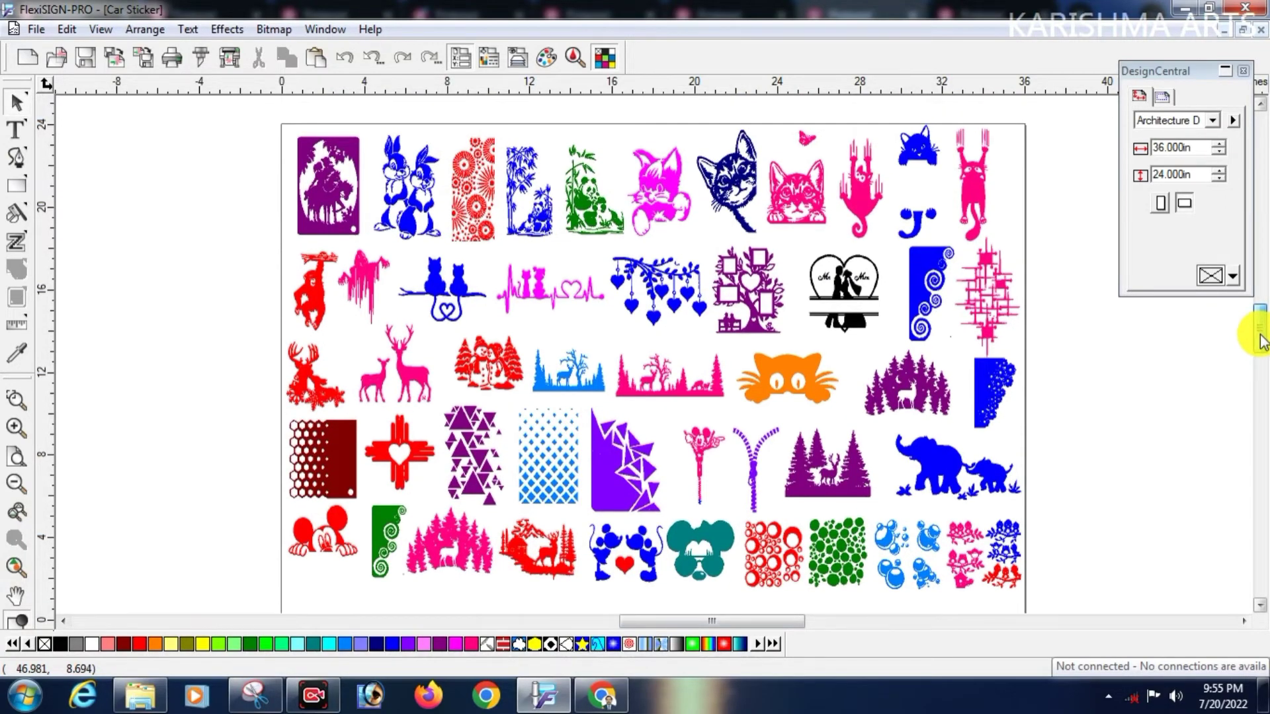
{"action": "scroll", "coordinate": [1260, 343], "scroll_direction": "down", "scroll_amount": 1}
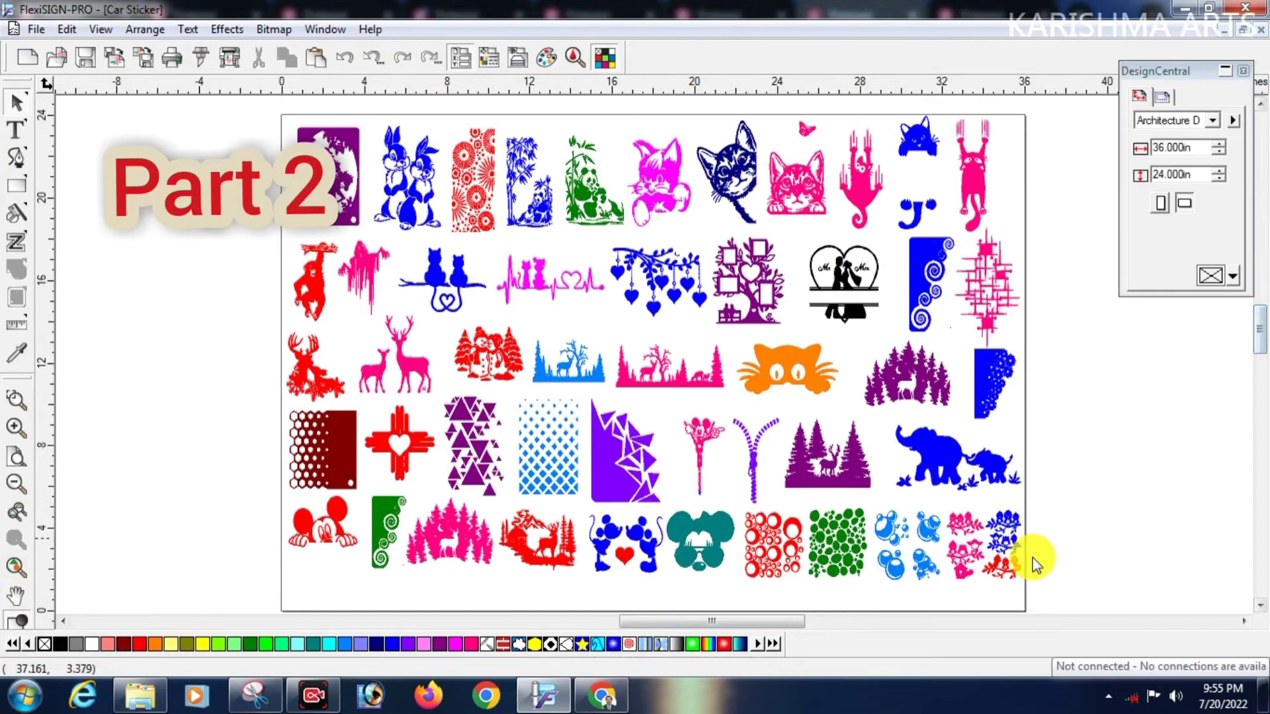